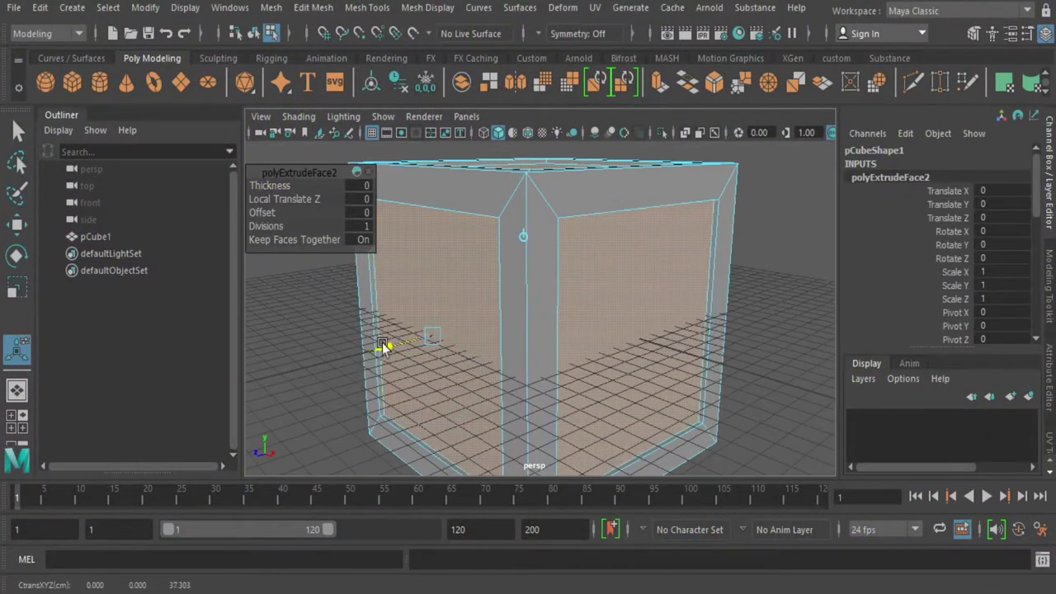
- Push the extruded cube faces inward along Local Translate Z into shallow recessed panels
{"action": "mouse_move", "coordinate": [382, 345]}
{"action": "left_mouse_down"}
{"action": "mouse_move", "coordinate": [377, 337]}
{"action": "mouse_move", "coordinate": [531, 314]}
{"action": "left_mouse_up"}
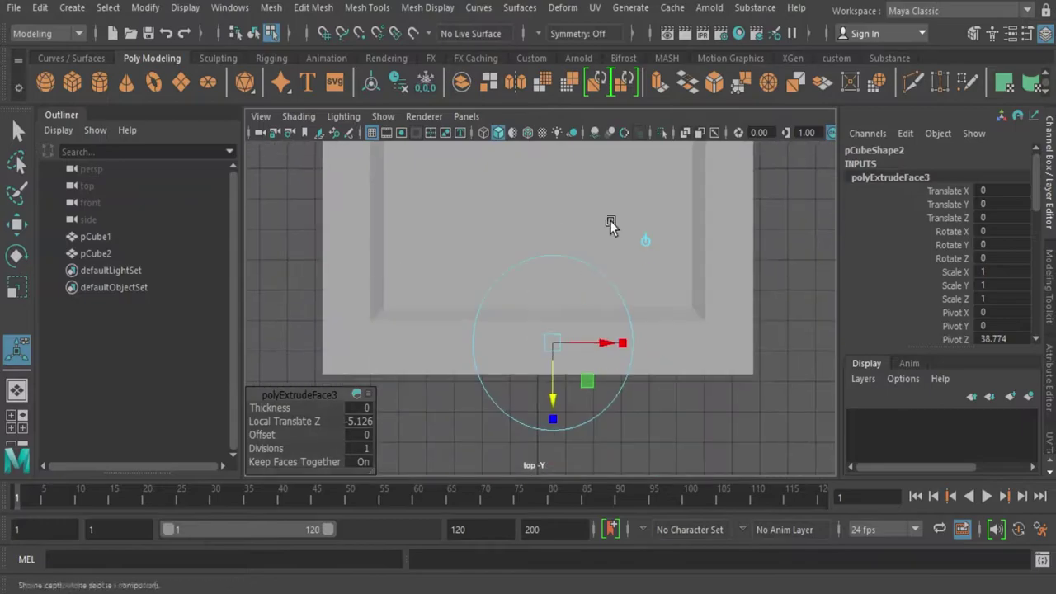
{"action": "left_click_drag", "start_coordinate": [556, 358], "coordinate": [555, 415]}
- Select the diagonal brace plank, open it in the UV Editor and isolate it
{"action": "right_click_drag", "start_coordinate": [406, 165], "coordinate": [503, 141]}
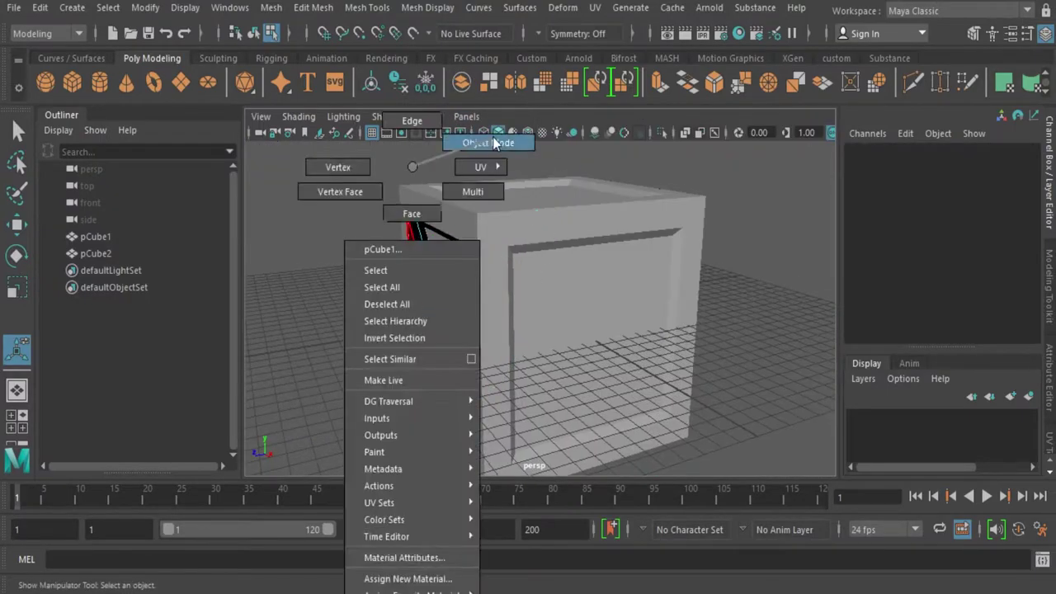
{"action": "left_click", "coordinate": [593, 7]}
{"action": "left_click", "coordinate": [610, 33]}
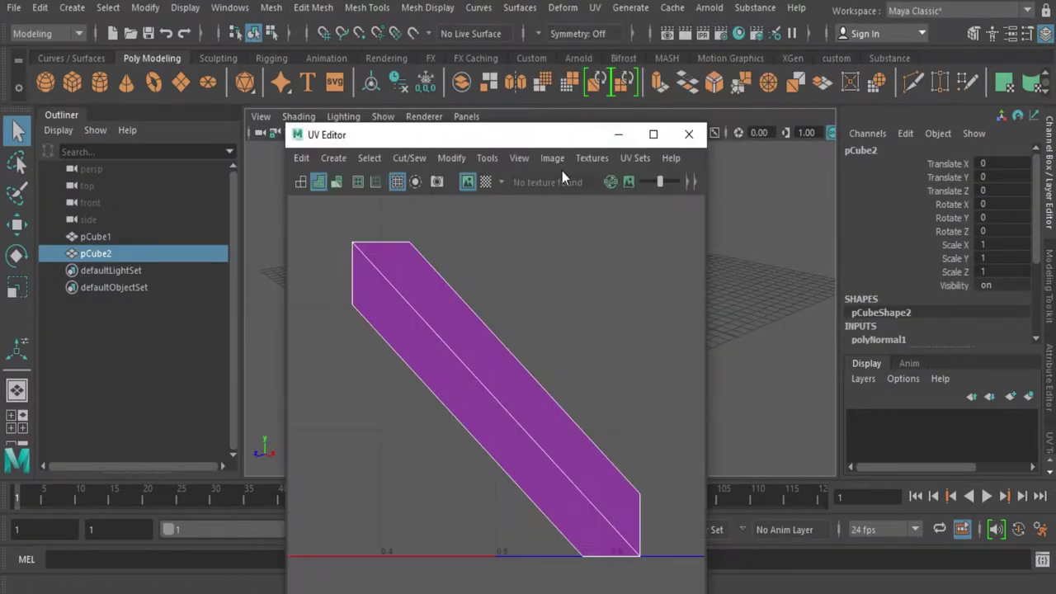
{"action": "left_click_drag", "start_coordinate": [577, 134], "coordinate": [738, 203]}
{"action": "key", "text": "ctrl+1"}
- Sew the plank's UV seams together with Cut/Sew > Sew
{"action": "right_click", "coordinate": [361, 167]}
{"action": "left_click", "coordinate": [662, 219]}
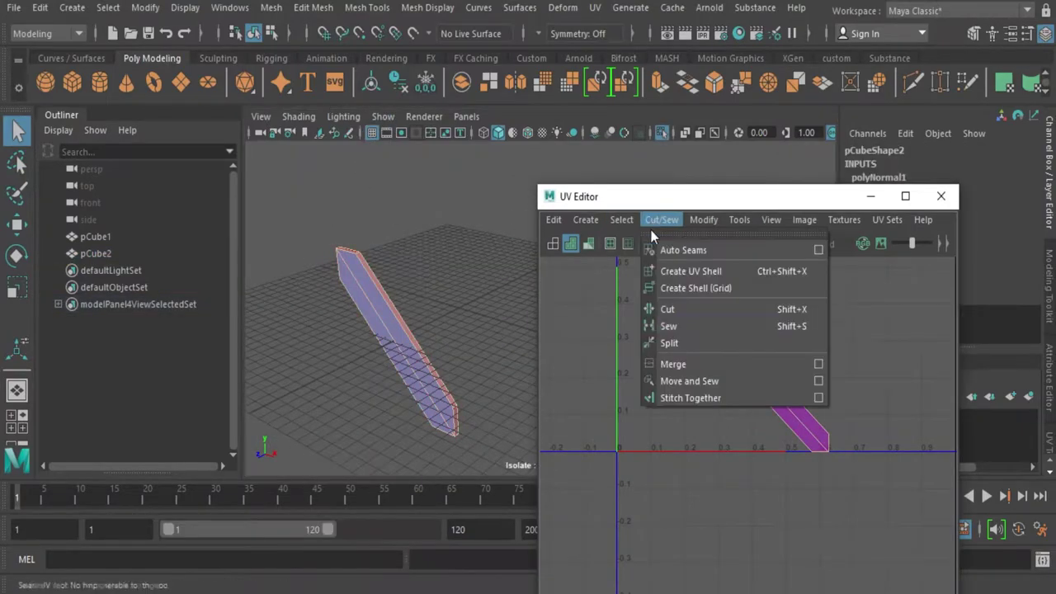
{"action": "left_click", "coordinate": [665, 325]}
{"action": "right_click_drag", "start_coordinate": [360, 167], "coordinate": [365, 276]}
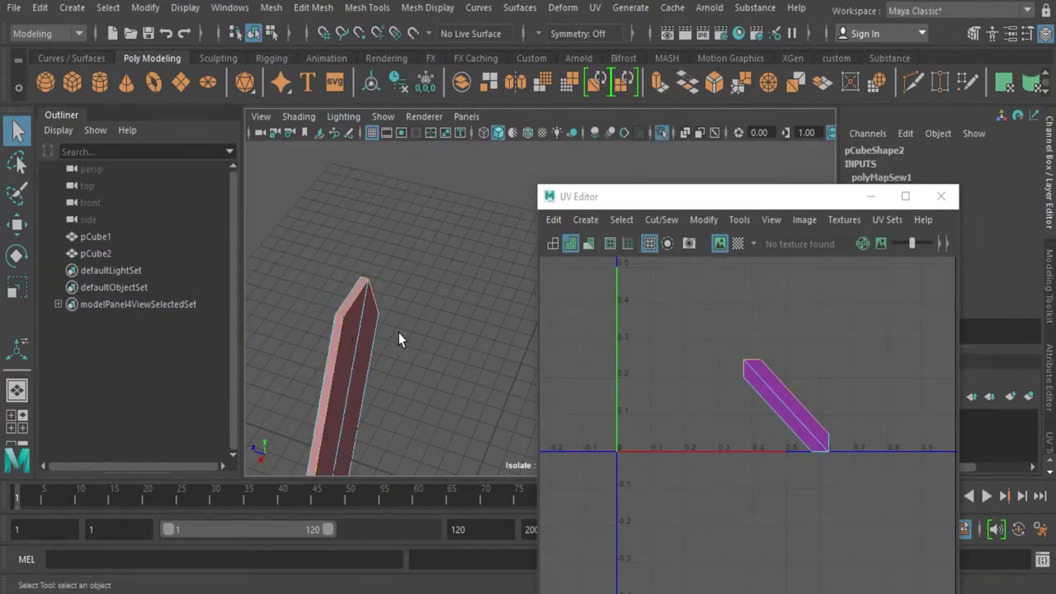
{"action": "key", "text": "f"}
{"action": "left_click", "coordinate": [661, 220]}
{"action": "left_click", "coordinate": [701, 377]}
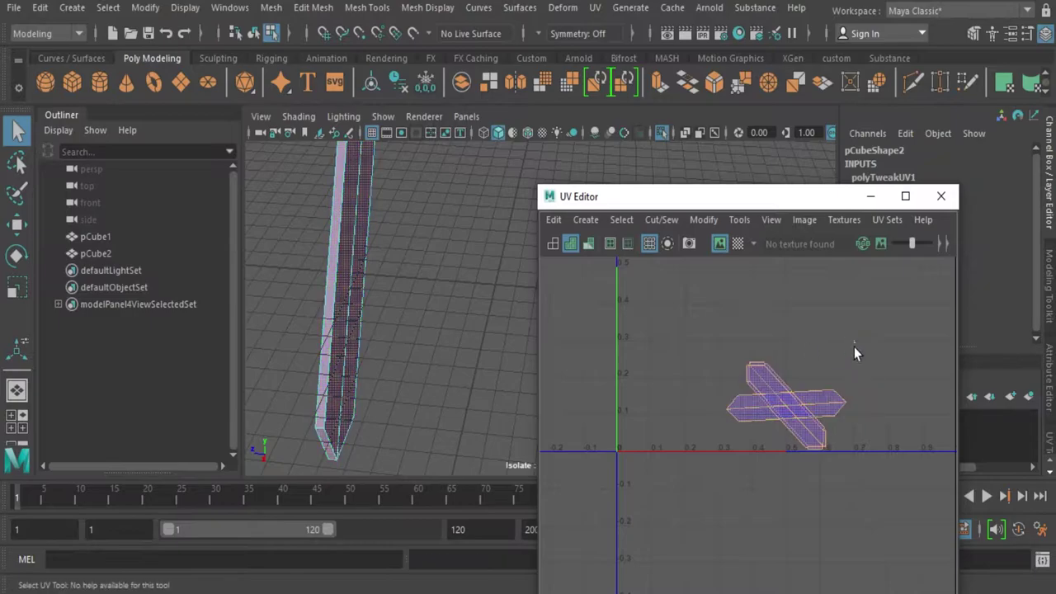
- Lay out the plank's UV shells with Modify > Layout, rotated upright and enlarged
{"action": "left_click", "coordinate": [704, 220]}
{"action": "left_click", "coordinate": [780, 347]}
{"action": "left_click", "coordinate": [704, 219]}
{"action": "left_click", "coordinate": [768, 260]}
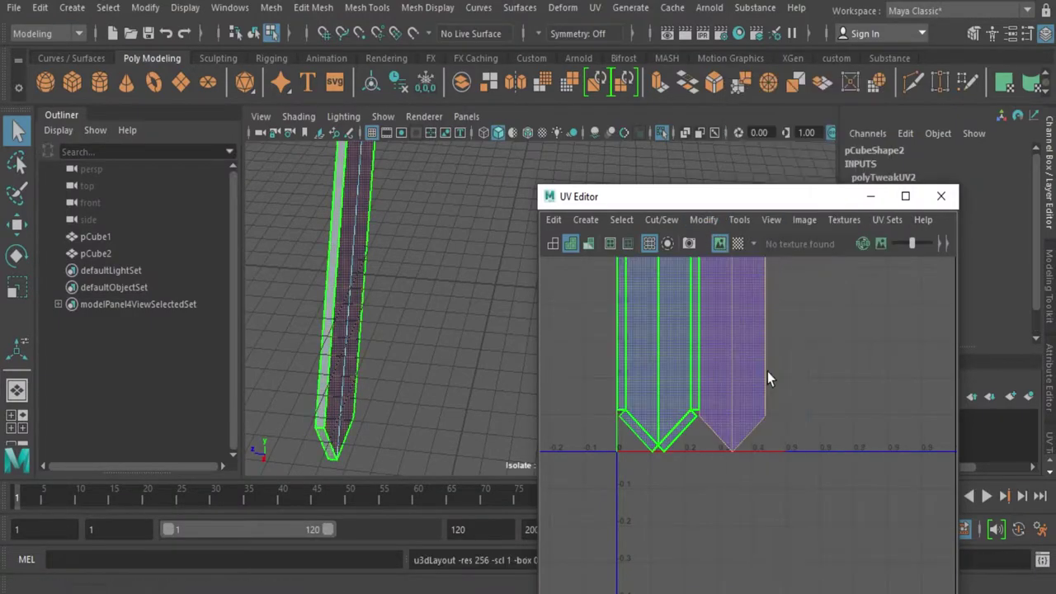
{"action": "left_click_drag", "start_coordinate": [433, 266], "coordinate": [275, 266], "text": "alt"}
- Duplicate and rotate the diagonal plank as a second brace, then group the plank pieces
{"action": "left_click", "coordinate": [94, 253]}
{"action": "left_click", "coordinate": [940, 195]}
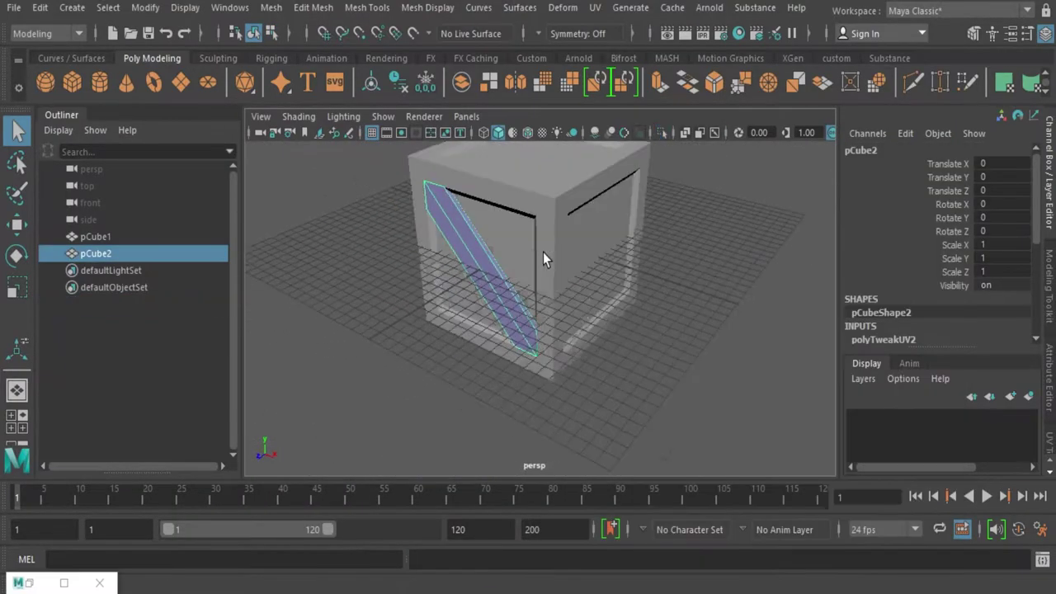
{"action": "left_click_drag", "start_coordinate": [542, 251], "coordinate": [509, 294], "text": "alt"}
{"action": "key", "text": "ctrl+d"}
{"action": "key", "text": "e"}
{"action": "key", "text": "ctrl+g"}
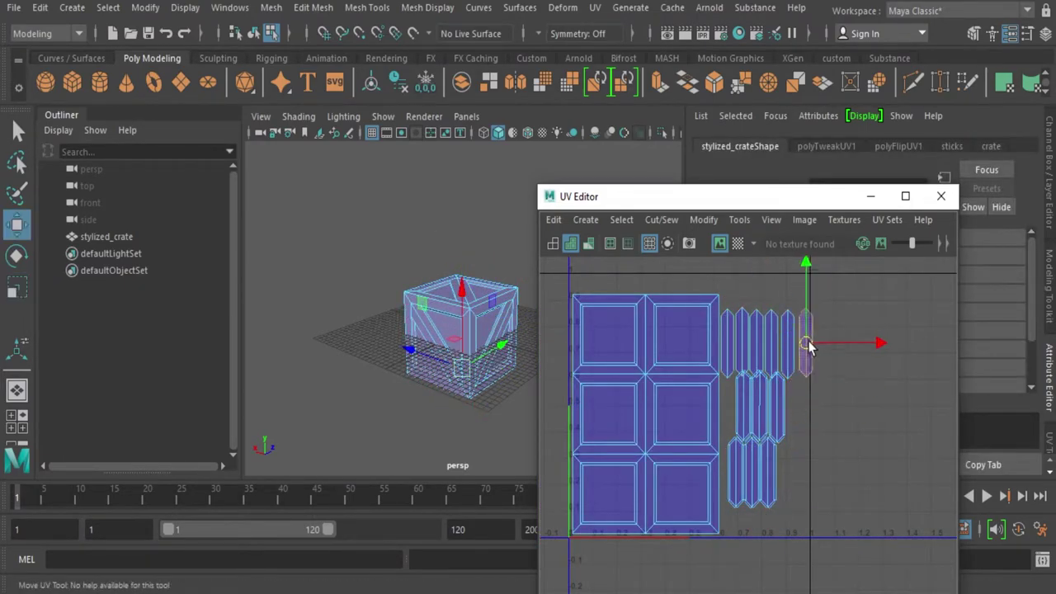
- Move the stick UV shells to the right, beside the crate panel shells
{"action": "left_click", "coordinate": [799, 387]}
{"action": "left_click", "coordinate": [800, 399]}
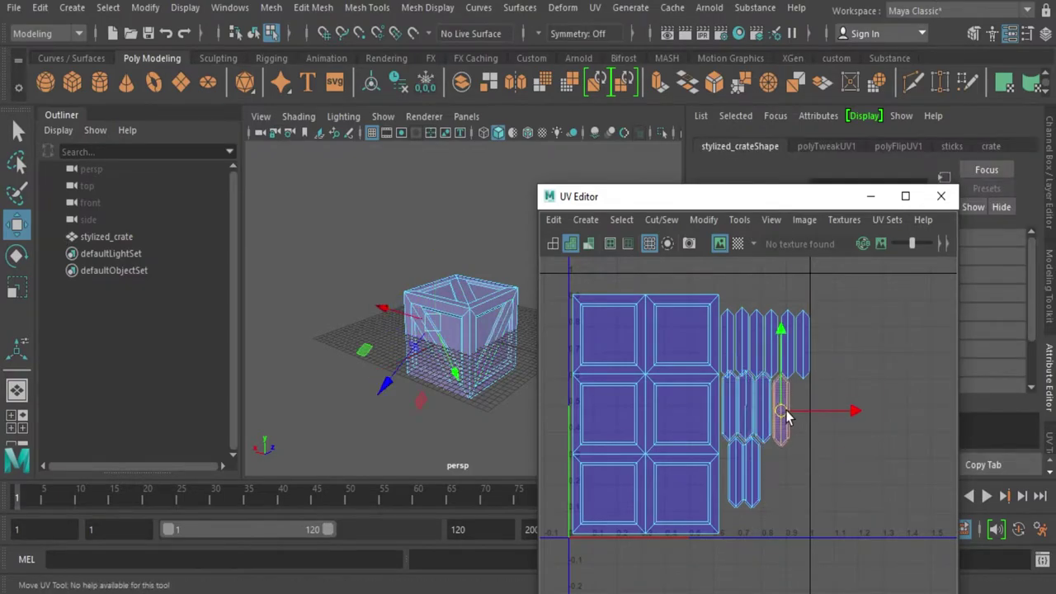
{"action": "left_click_drag", "start_coordinate": [778, 412], "coordinate": [870, 450]}
{"action": "left_click", "coordinate": [740, 477]}
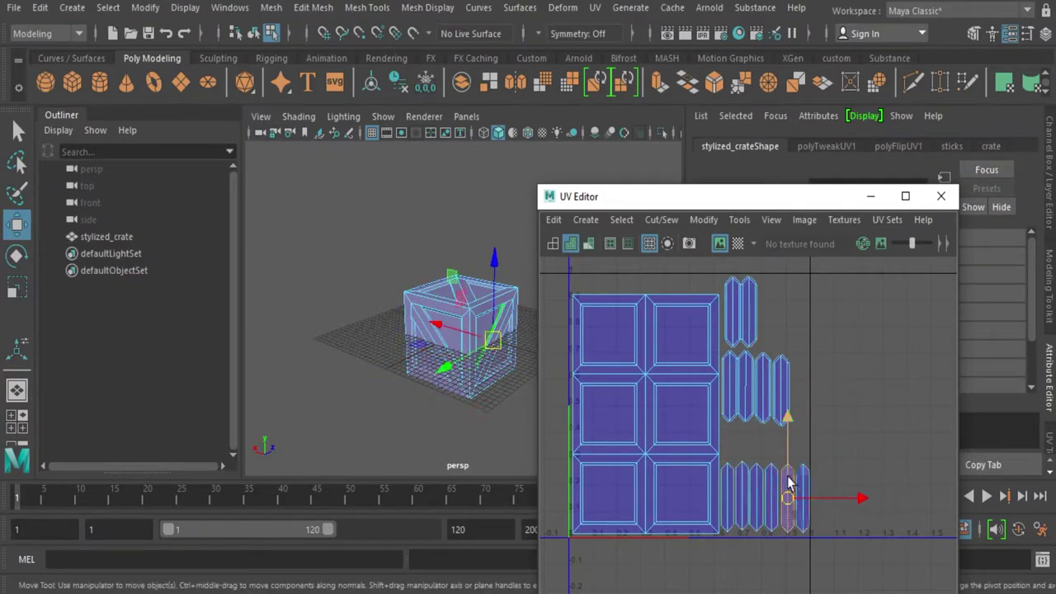
{"action": "left_click", "coordinate": [755, 320]}
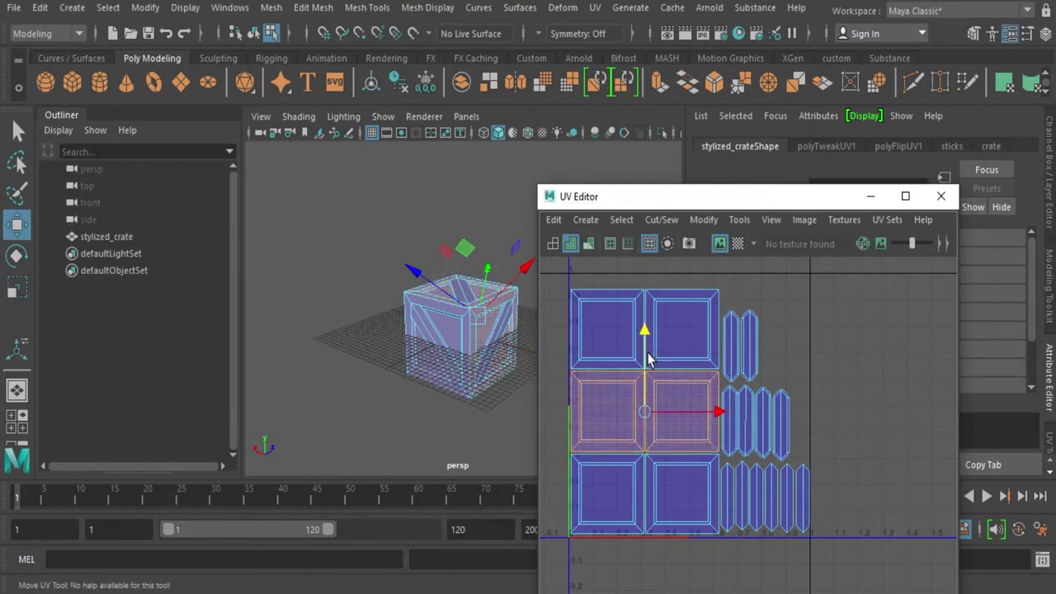
{"action": "left_click", "coordinate": [765, 396]}
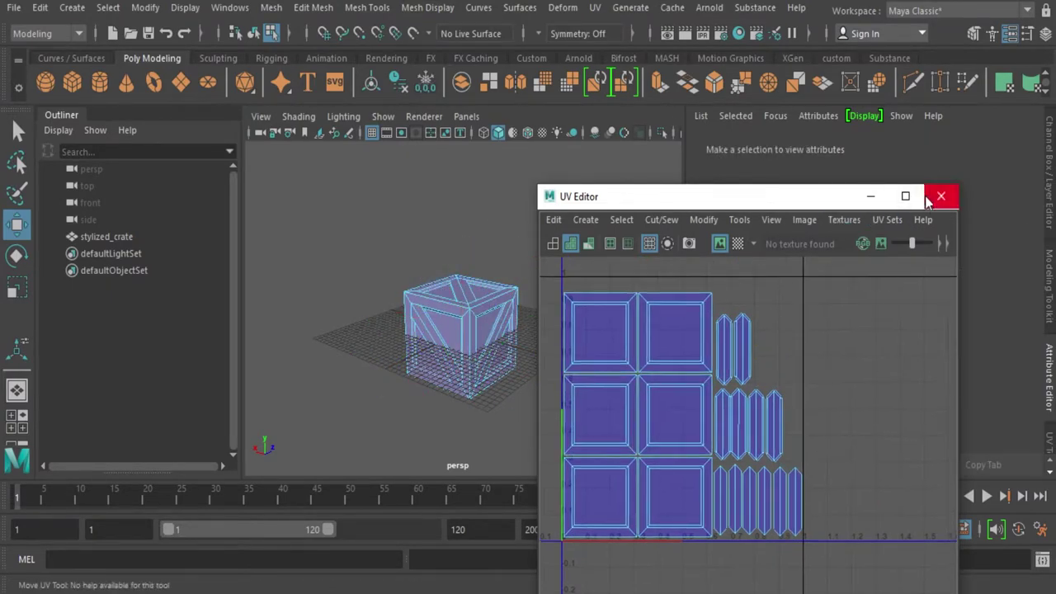
- Center the crate's pivot and export the selection as stylized_crate_low.fbx
{"action": "left_click", "coordinate": [940, 196]}
{"action": "left_click", "coordinate": [507, 287]}
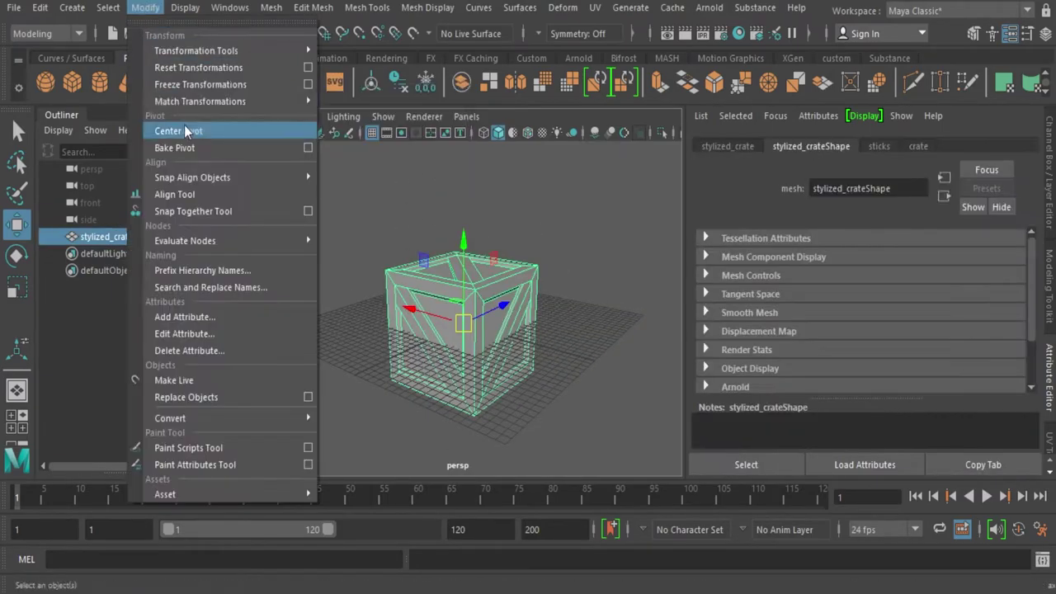
{"action": "left_click", "coordinate": [452, 10]}
{"action": "left_click", "coordinate": [13, 8]}
{"action": "left_click", "coordinate": [33, 157]}
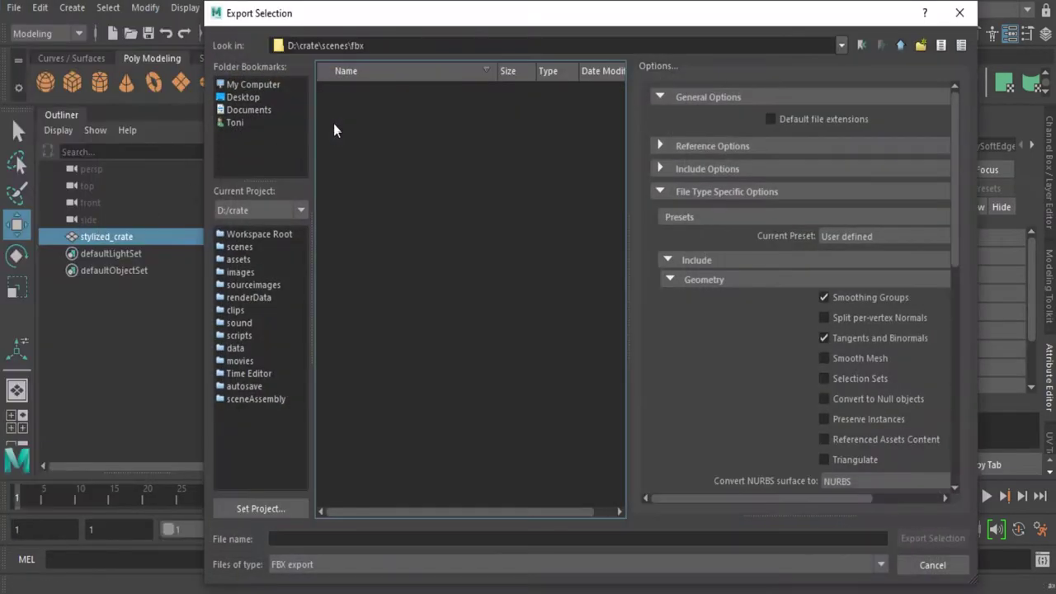
{"action": "type", "text": "stylized_crate_low"}
{"action": "left_click", "coordinate": [932, 538]}
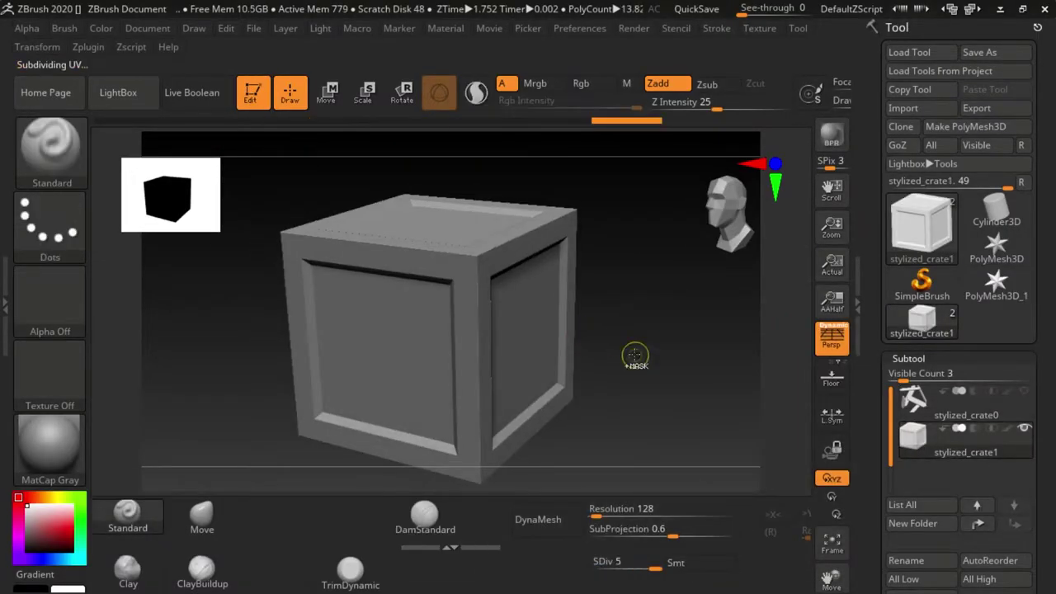
- DynaMesh the crate at resolution 504 and trim wear into its top edge with TrimDynamic
{"action": "left_click_drag", "start_coordinate": [608, 512], "coordinate": [606, 512]}
{"action": "left_click", "coordinate": [537, 519]}
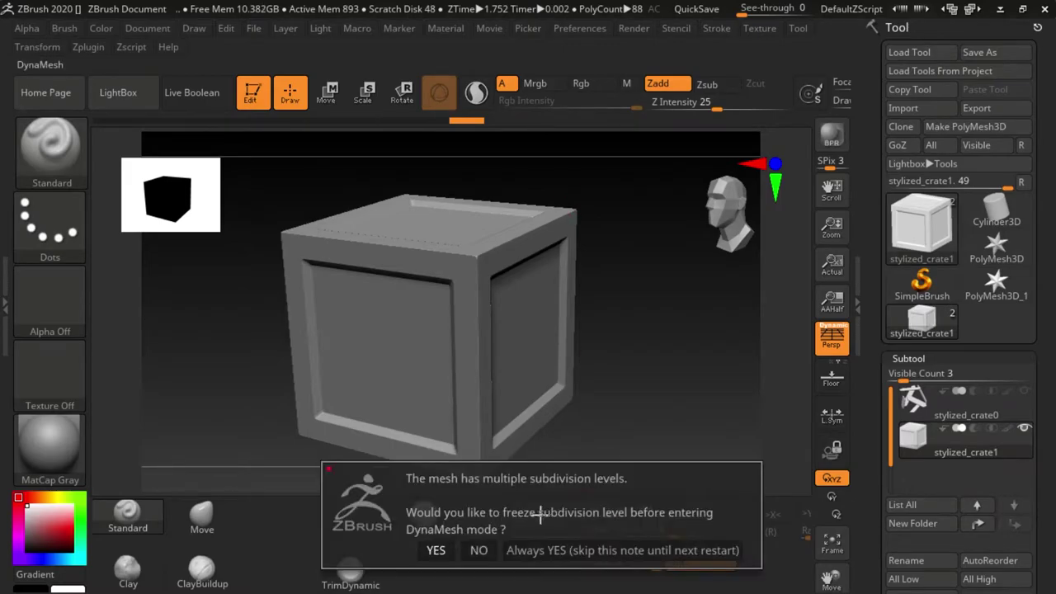
{"action": "left_click", "coordinate": [477, 547]}
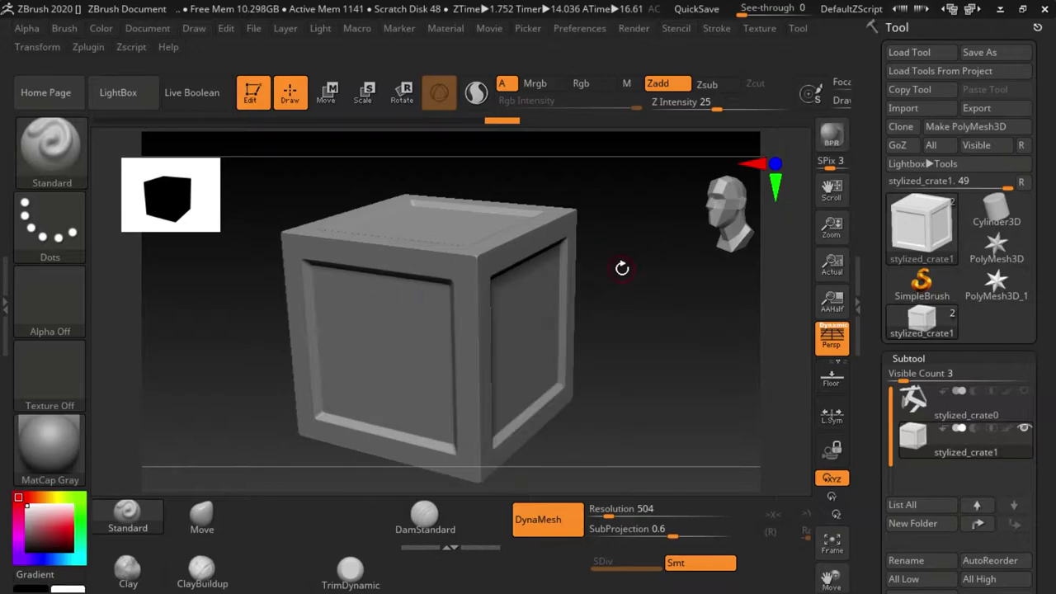
{"action": "left_click", "coordinate": [351, 569]}
{"action": "left_click", "coordinate": [867, 295]}
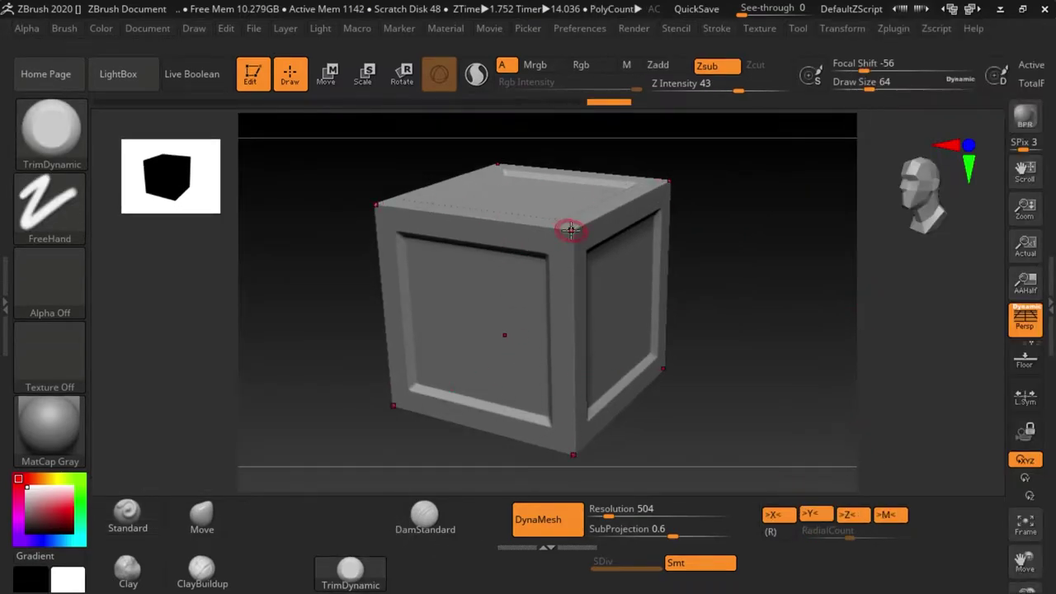
{"action": "right_click_drag", "start_coordinate": [568, 225], "coordinate": [738, 203]}
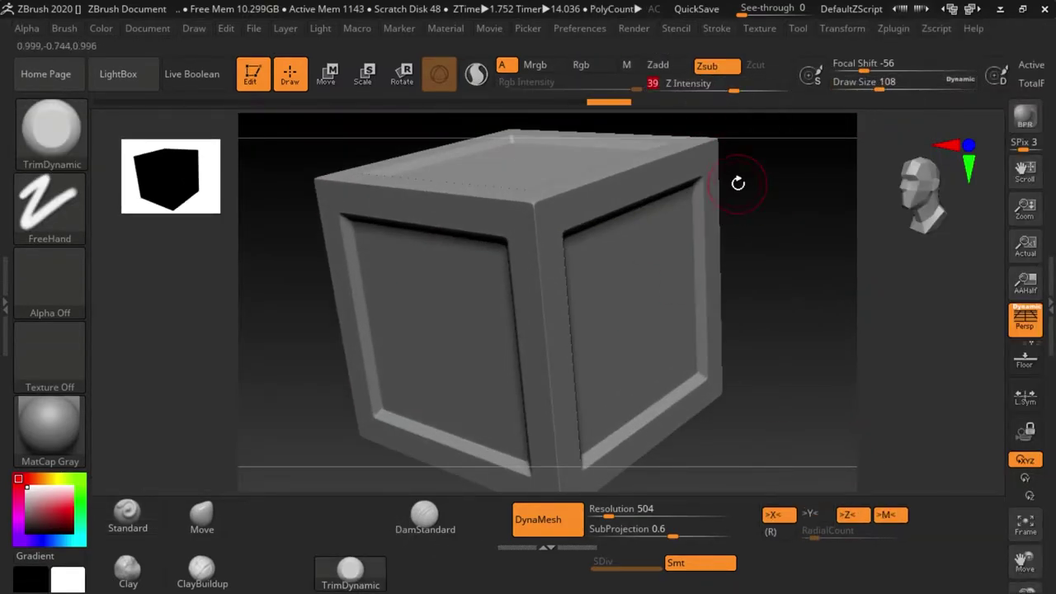
{"action": "left_click_drag", "start_coordinate": [528, 201], "coordinate": [532, 201]}
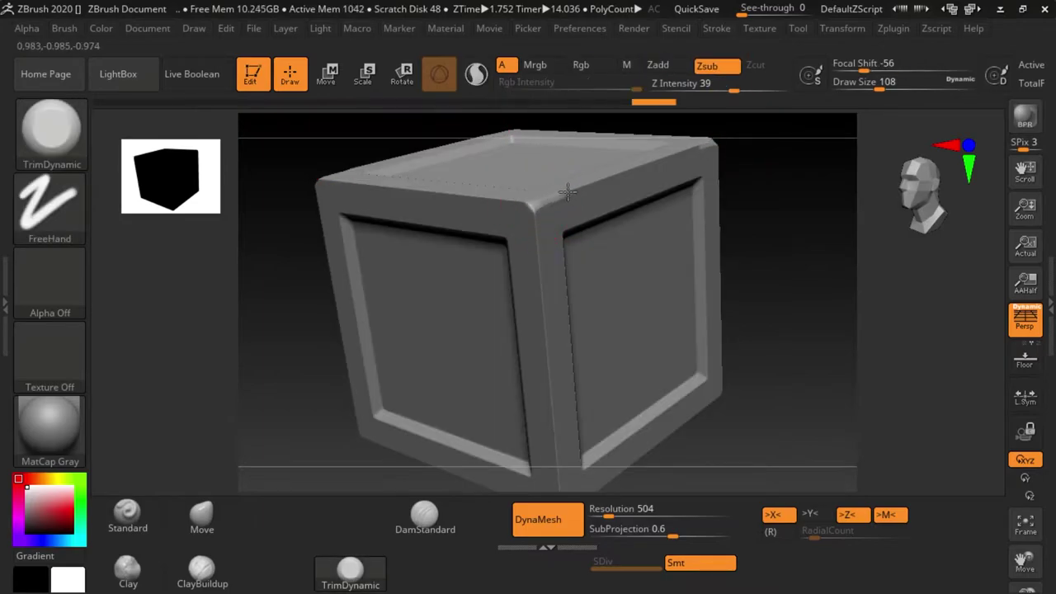
- Orbit around the crate to inspect its paneled top and side faces
{"action": "right_click_drag", "start_coordinate": [568, 192], "coordinate": [778, 283]}
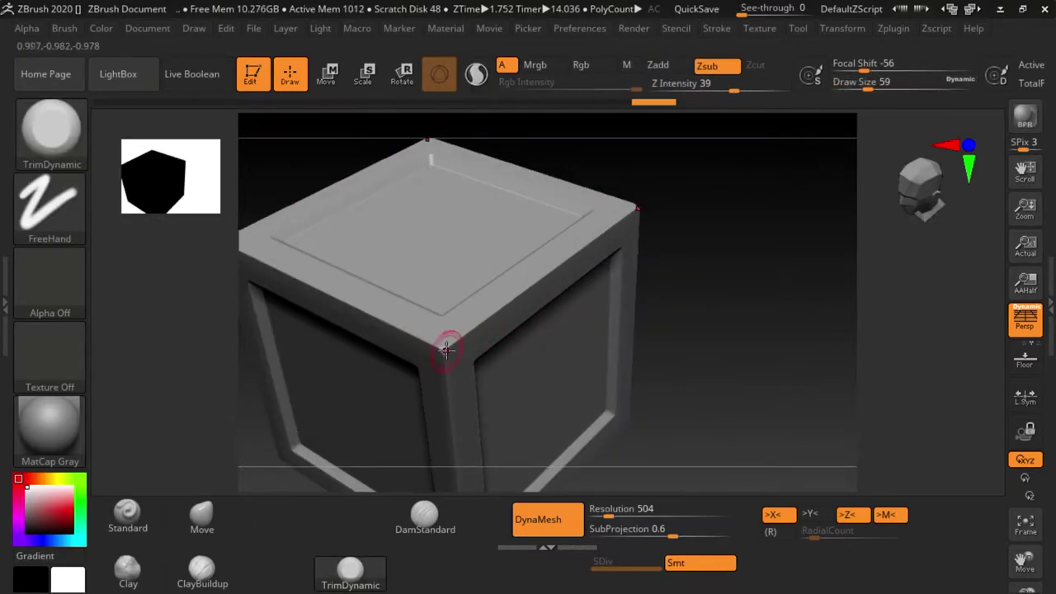
{"action": "right_click_drag", "start_coordinate": [503, 305], "coordinate": [625, 243]}
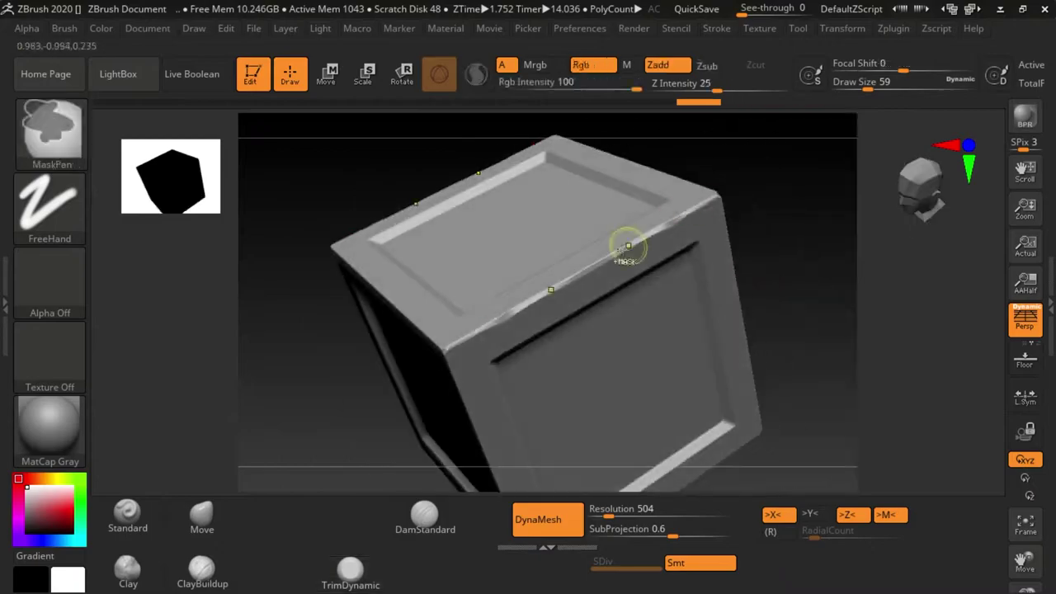
{"action": "mouse_move", "coordinate": [567, 280]}
{"action": "right_mouse_down"}
{"action": "mouse_move", "coordinate": [766, 186]}
{"action": "mouse_move", "coordinate": [709, 257]}
{"action": "mouse_move", "coordinate": [257, 262]}
{"action": "right_mouse_up"}
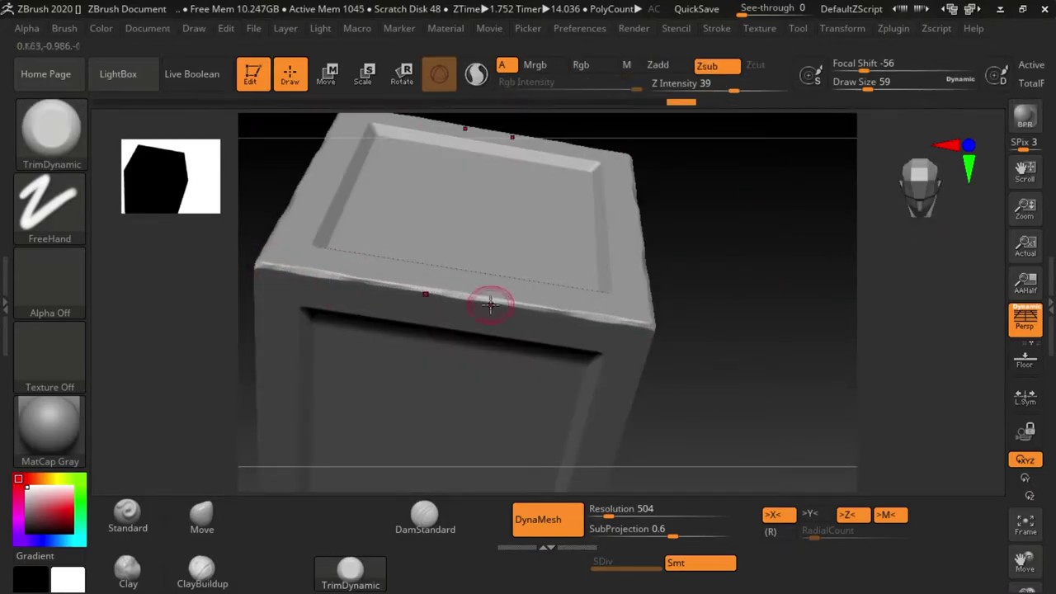
{"action": "mouse_move", "coordinate": [490, 305]}
{"action": "right_mouse_down"}
{"action": "mouse_move", "coordinate": [808, 226]}
{"action": "mouse_move", "coordinate": [802, 486]}
{"action": "right_mouse_up"}
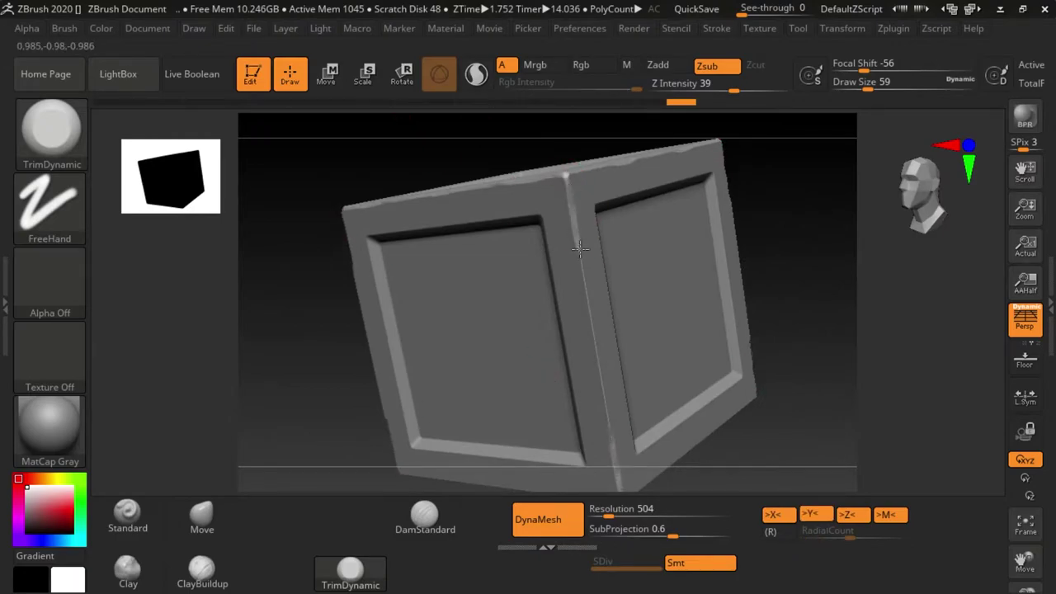
{"action": "mouse_move", "coordinate": [592, 317]}
{"action": "right_mouse_down"}
{"action": "mouse_move", "coordinate": [754, 200]}
{"action": "mouse_move", "coordinate": [714, 408]}
{"action": "right_mouse_up"}
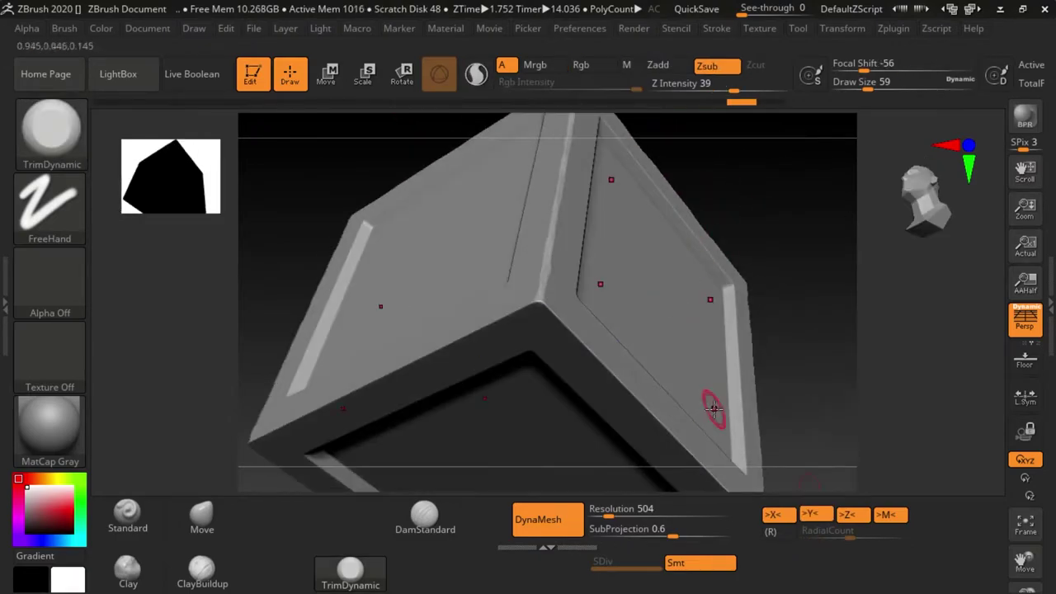
{"action": "mouse_move", "coordinate": [555, 302]}
{"action": "right_mouse_down"}
{"action": "mouse_move", "coordinate": [796, 170]}
{"action": "mouse_move", "coordinate": [424, 352]}
{"action": "right_mouse_up"}
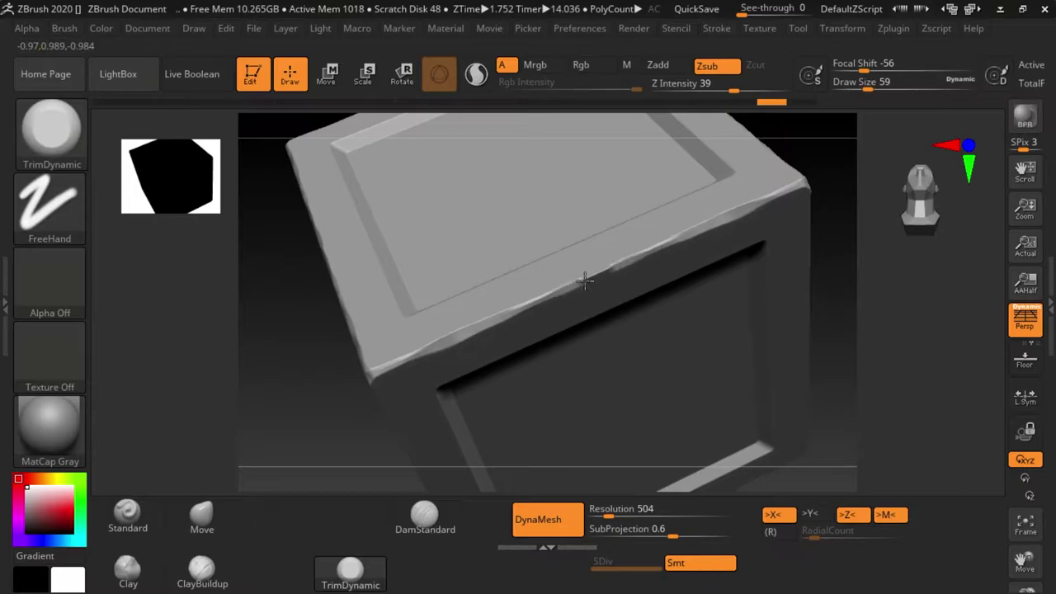
{"action": "mouse_move", "coordinate": [584, 281]}
{"action": "right_mouse_down"}
{"action": "mouse_move", "coordinate": [290, 226]}
{"action": "mouse_move", "coordinate": [354, 285]}
{"action": "mouse_move", "coordinate": [511, 206]}
{"action": "right_mouse_up"}
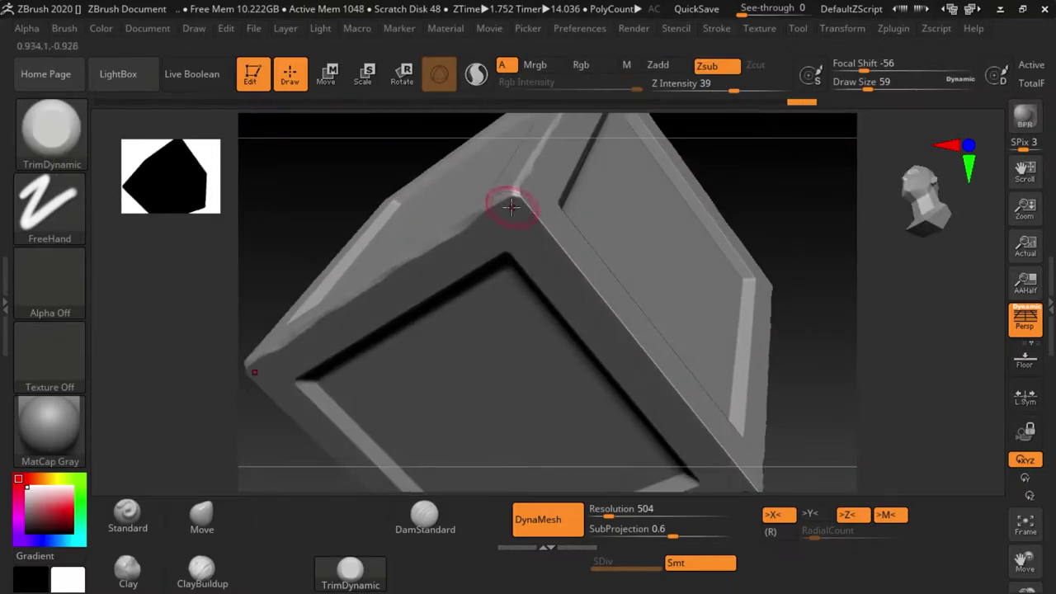
- Orbit around the paneled face and settle on a centered front view of the crate
{"action": "right_click_drag", "start_coordinate": [744, 172], "coordinate": [517, 194]}
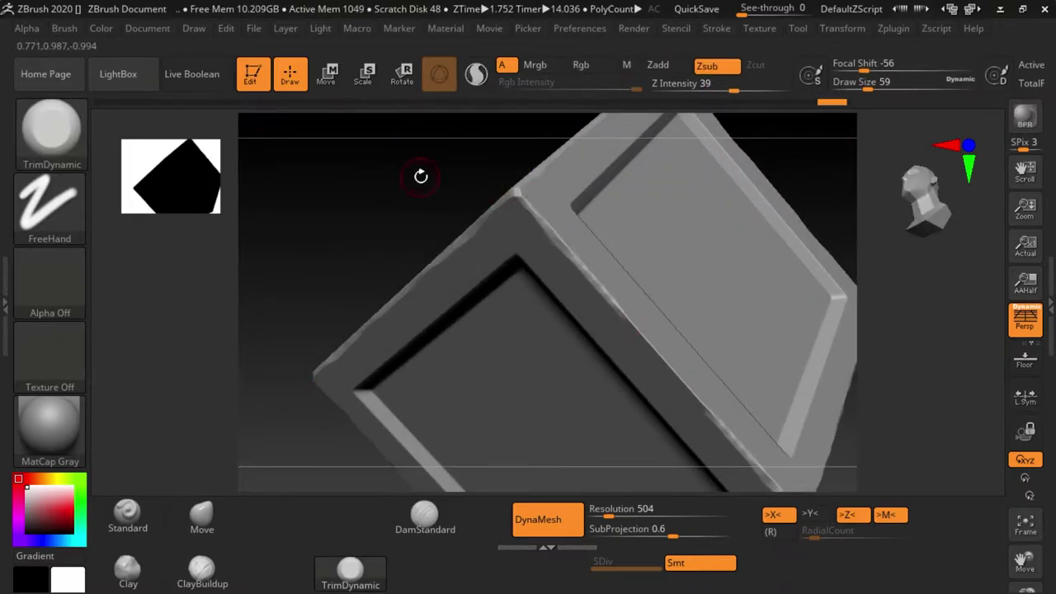
{"action": "mouse_move", "coordinate": [421, 175]}
{"action": "right_mouse_down"}
{"action": "mouse_move", "coordinate": [514, 278]}
{"action": "mouse_move", "coordinate": [403, 174]}
{"action": "right_mouse_up"}
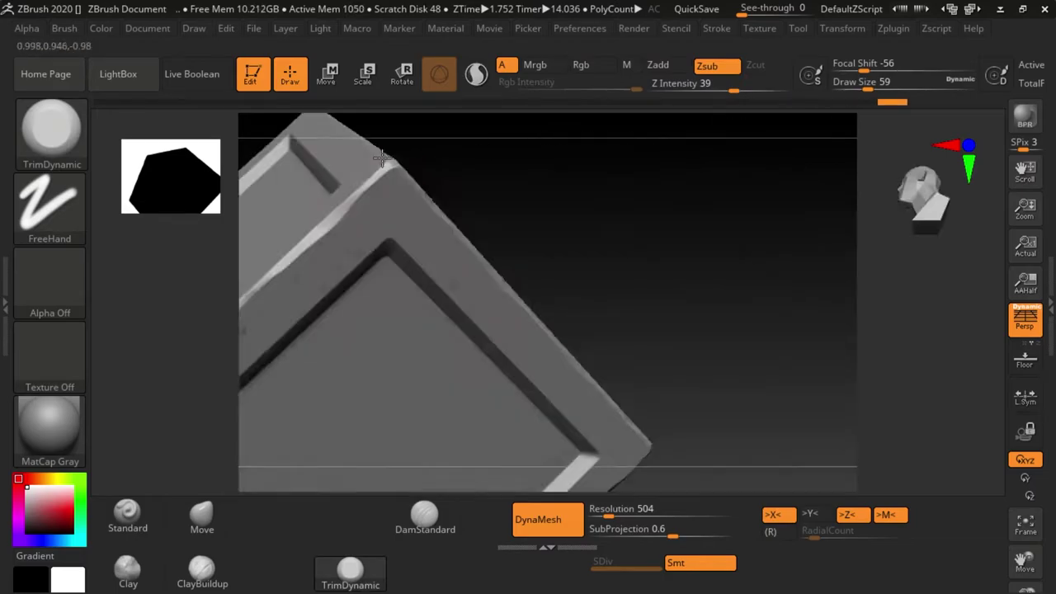
{"action": "mouse_move", "coordinate": [495, 264]}
{"action": "right_mouse_down"}
{"action": "mouse_move", "coordinate": [702, 396]}
{"action": "mouse_move", "coordinate": [749, 302]}
{"action": "mouse_move", "coordinate": [317, 212]}
{"action": "right_mouse_up"}
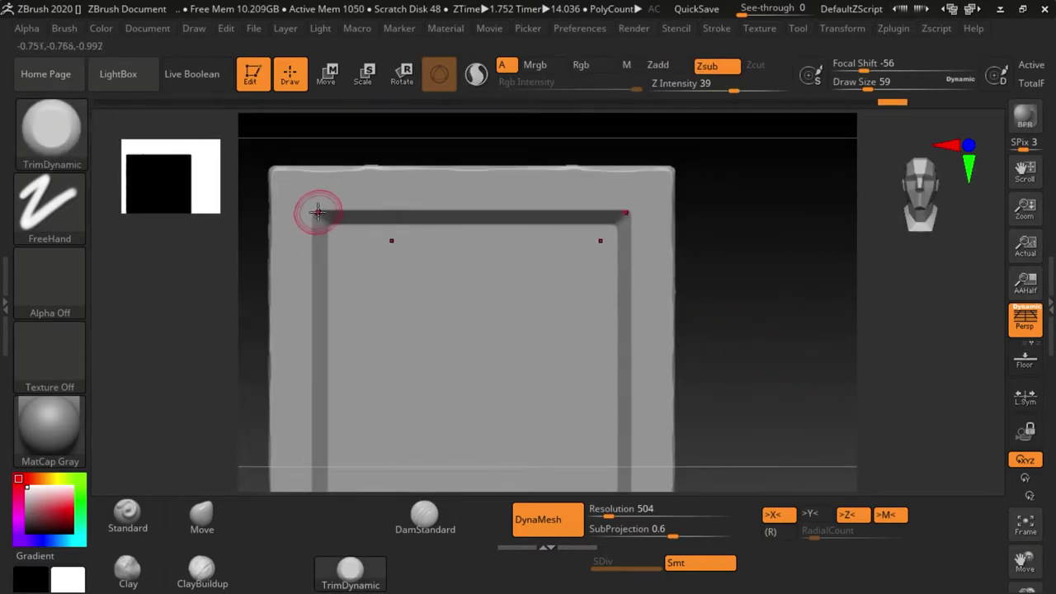
{"action": "mouse_move", "coordinate": [396, 210]}
{"action": "right_mouse_down"}
{"action": "mouse_move", "coordinate": [742, 200]}
{"action": "mouse_move", "coordinate": [351, 427]}
{"action": "right_mouse_up"}
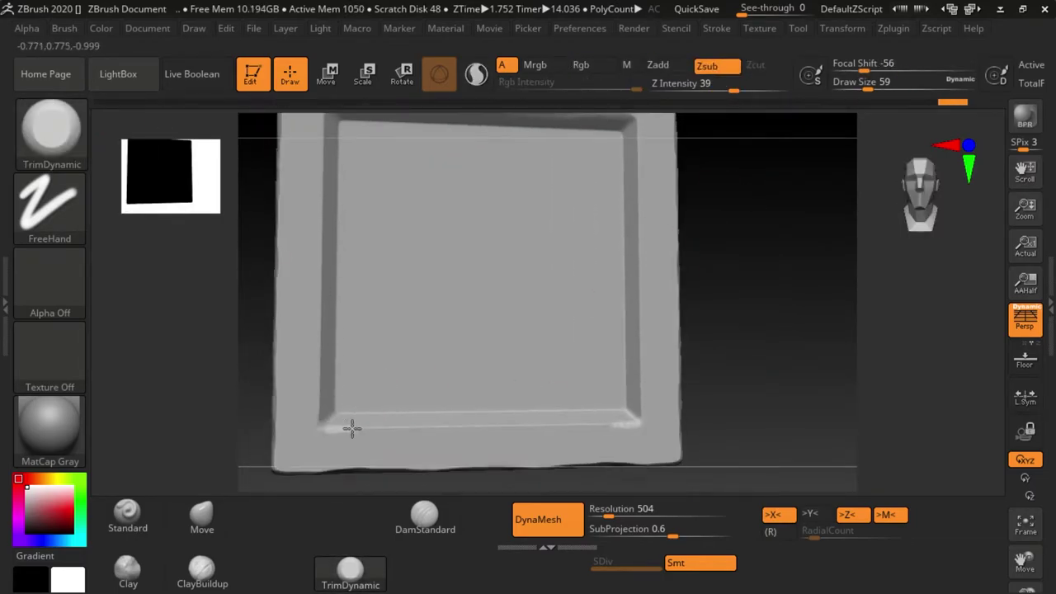
{"action": "right_click_drag", "start_coordinate": [733, 312], "coordinate": [306, 401]}
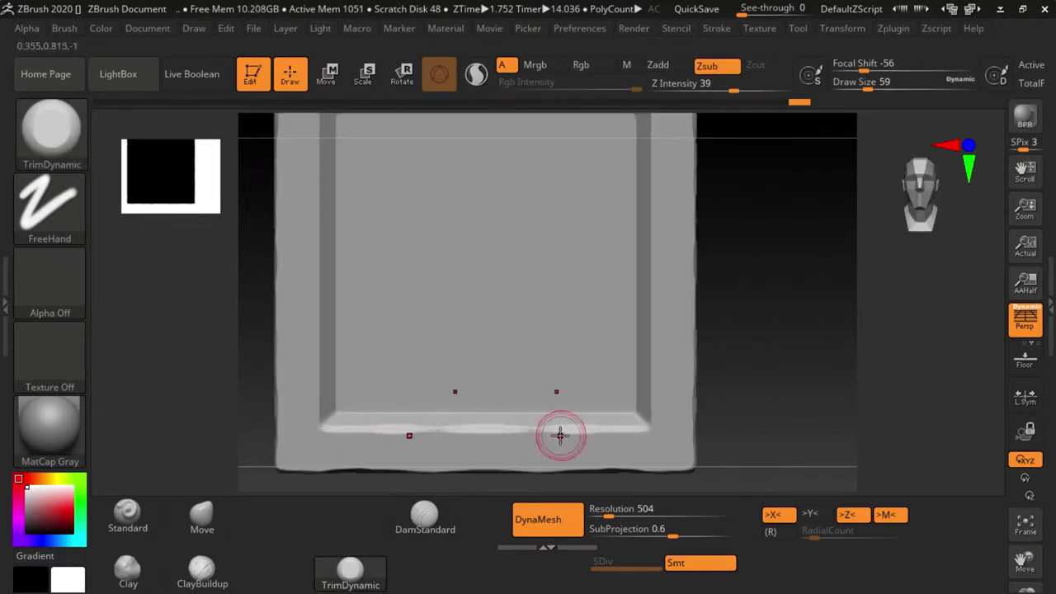
{"action": "mouse_move", "coordinate": [561, 435]}
{"action": "right_mouse_down"}
{"action": "mouse_move", "coordinate": [754, 306]}
{"action": "mouse_move", "coordinate": [737, 226]}
{"action": "right_mouse_up"}
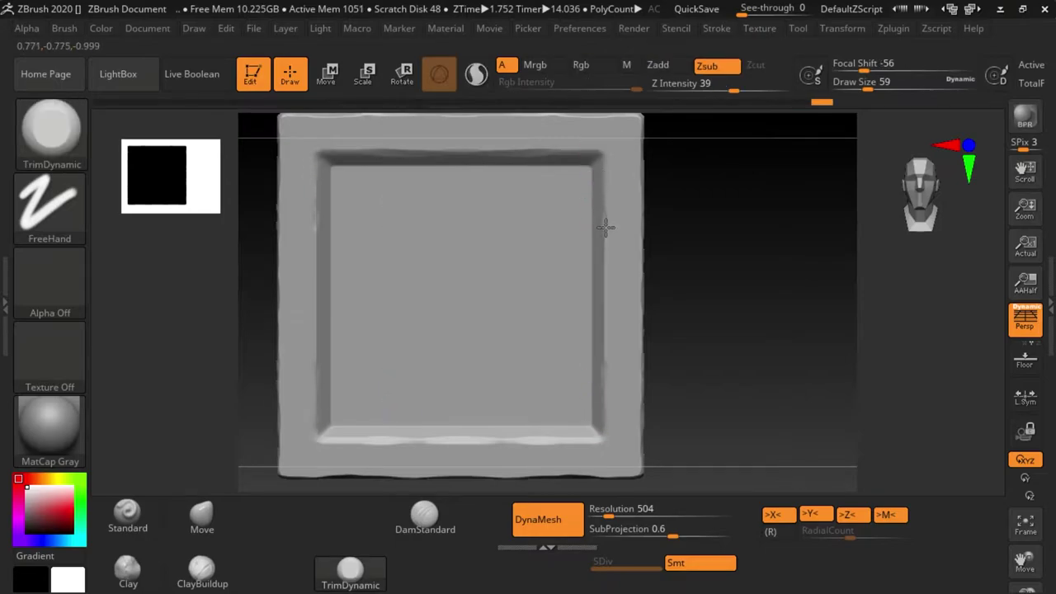
{"action": "right_click_drag", "start_coordinate": [740, 229], "coordinate": [498, 148]}
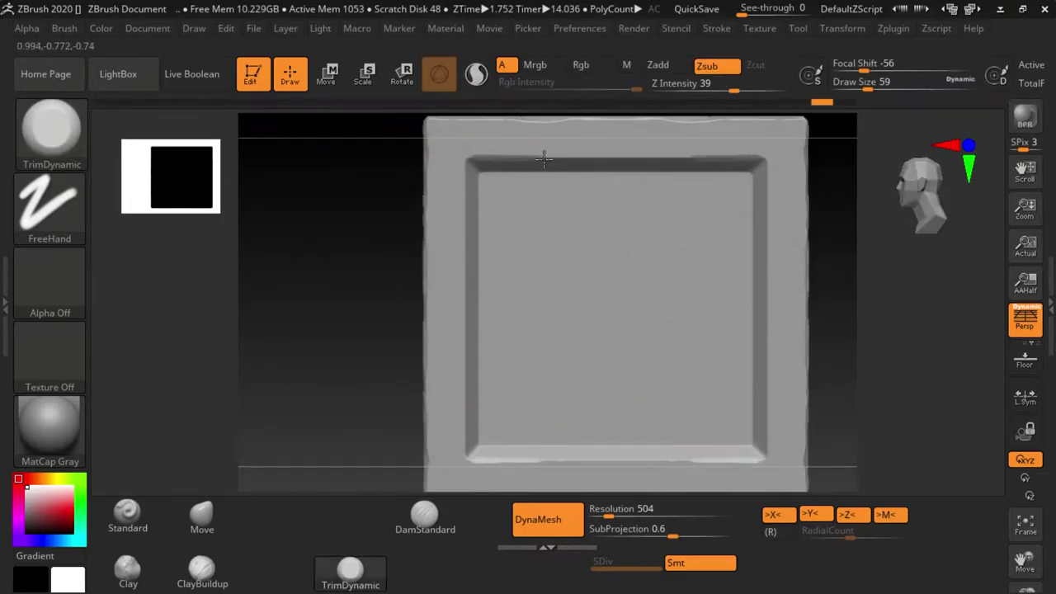
{"action": "mouse_move", "coordinate": [465, 237]}
{"action": "right_mouse_down"}
{"action": "mouse_move", "coordinate": [337, 297]}
{"action": "mouse_move", "coordinate": [337, 259]}
{"action": "mouse_move", "coordinate": [394, 418]}
{"action": "mouse_move", "coordinate": [545, 242]}
{"action": "right_mouse_up"}
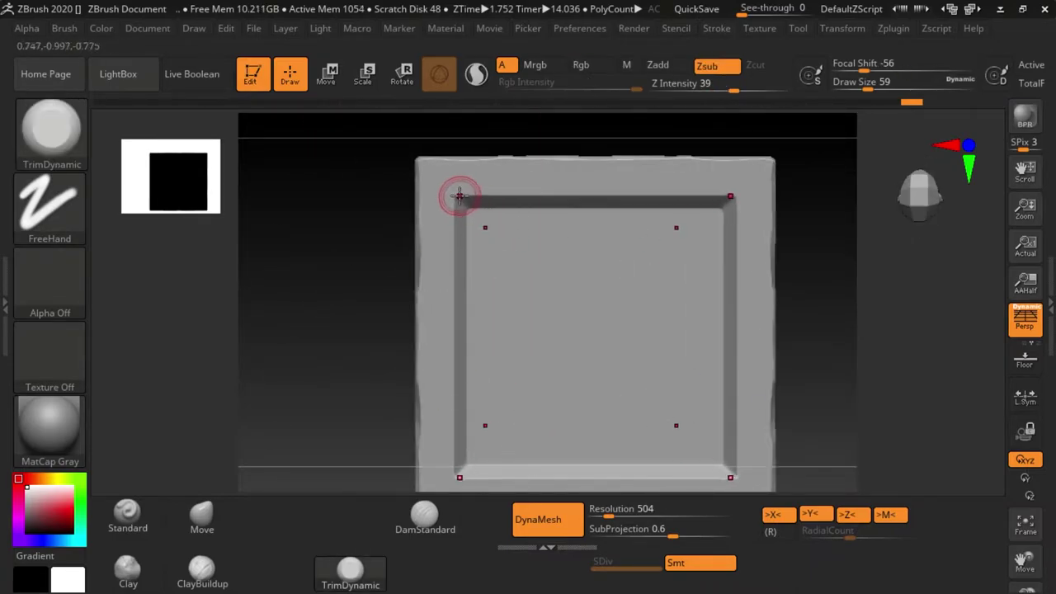
{"action": "mouse_move", "coordinate": [452, 259]}
{"action": "right_mouse_down"}
{"action": "mouse_move", "coordinate": [328, 355]}
{"action": "mouse_move", "coordinate": [644, 297]}
{"action": "mouse_move", "coordinate": [723, 203]}
{"action": "right_mouse_up"}
- Load the Orb_Cracks brush from LightBox and carve vertical grooves into the crate panels
{"action": "left_click", "coordinate": [151, 73]}
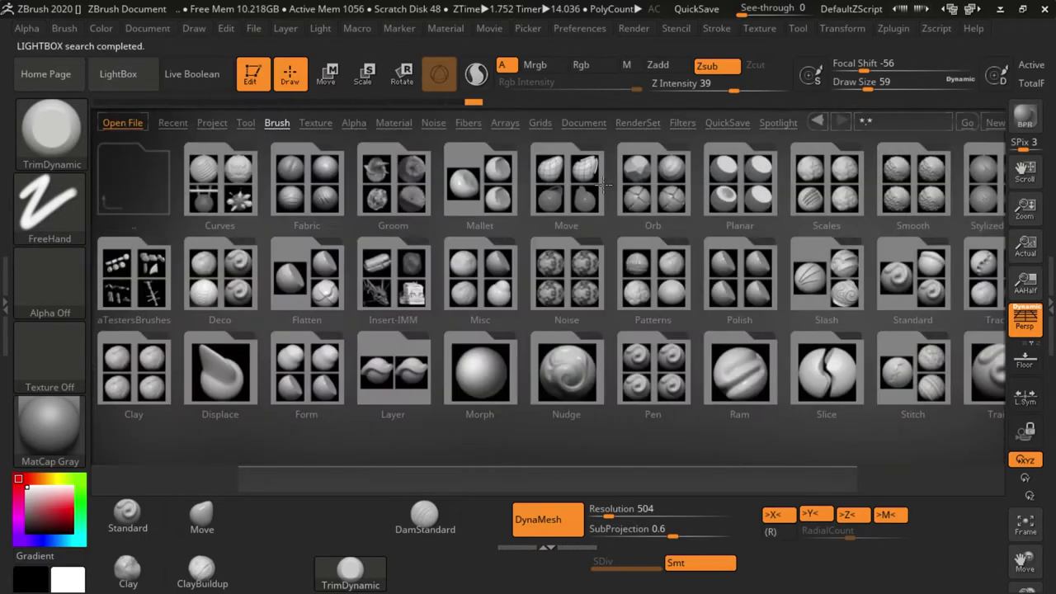
{"action": "double_click", "coordinate": [635, 217]}
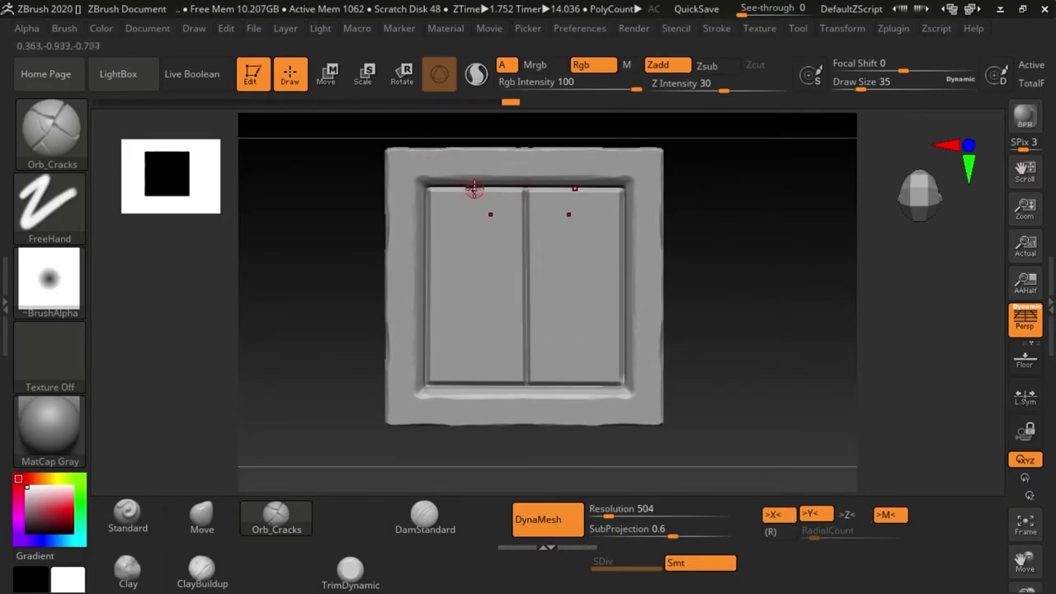
{"action": "left_click_drag", "start_coordinate": [473, 381], "coordinate": [478, 186]}
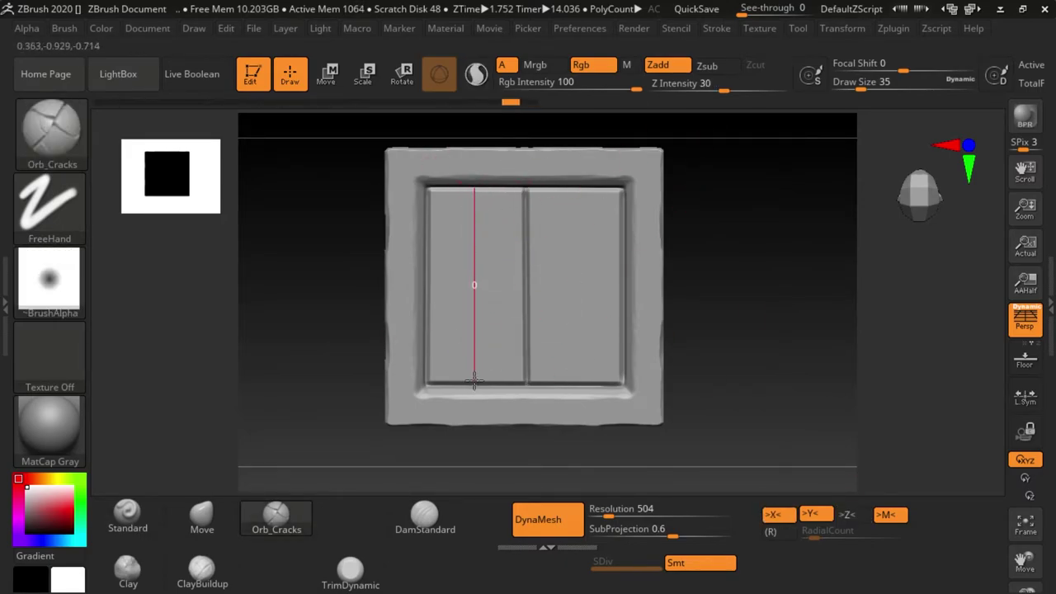
{"action": "left_click_drag", "start_coordinate": [473, 382], "coordinate": [474, 381]}
{"action": "left_click_drag", "start_coordinate": [767, 273], "coordinate": [474, 173]}
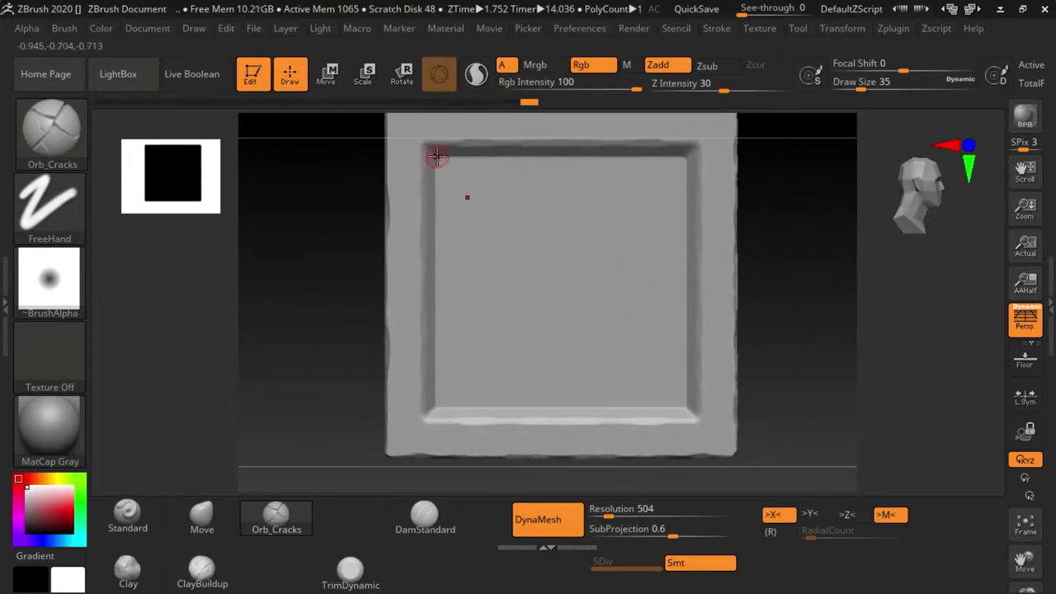
{"action": "left_click_drag", "start_coordinate": [683, 155], "coordinate": [684, 155]}
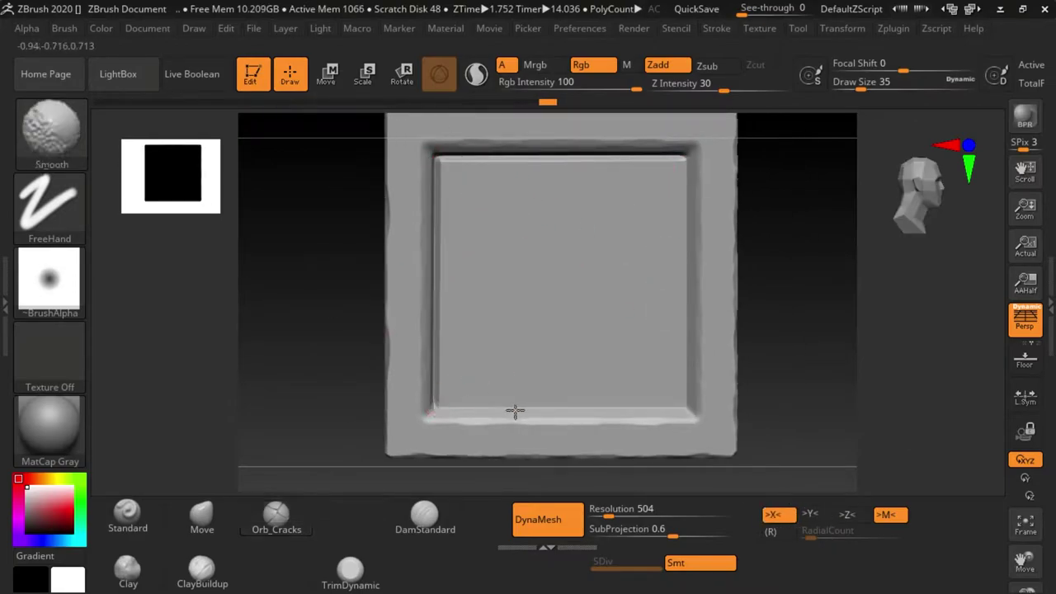
{"action": "left_click_drag", "start_coordinate": [515, 411], "coordinate": [449, 405]}
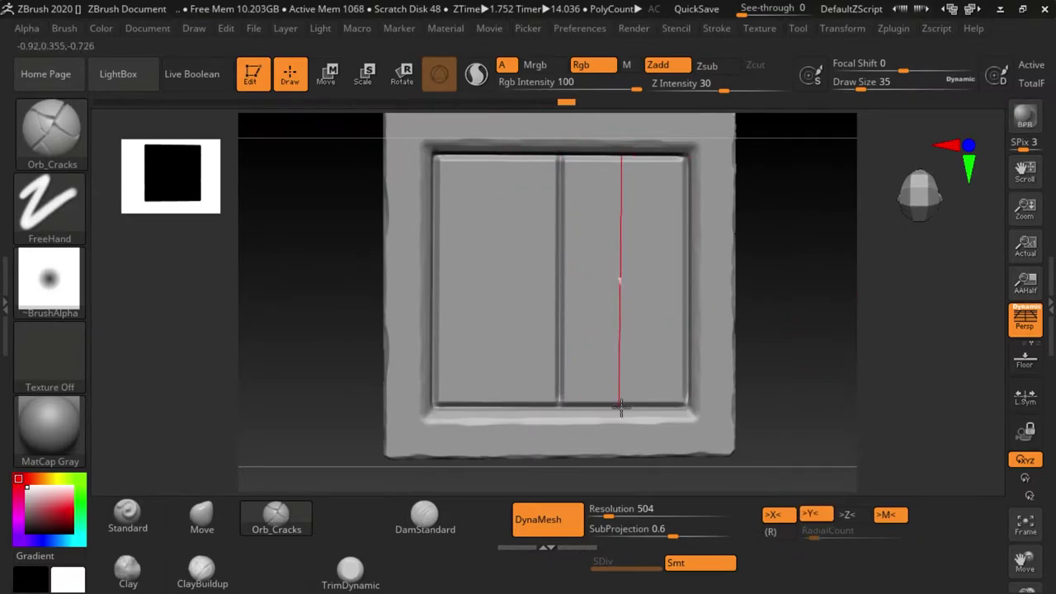
{"action": "left_click_drag", "start_coordinate": [623, 404], "coordinate": [623, 404]}
{"action": "mouse_move", "coordinate": [623, 404]}
{"action": "left_mouse_down"}
{"action": "mouse_move", "coordinate": [743, 299]}
{"action": "mouse_move", "coordinate": [770, 321]}
{"action": "mouse_move", "coordinate": [754, 342]}
{"action": "mouse_move", "coordinate": [657, 295]}
{"action": "mouse_move", "coordinate": [644, 358]}
{"action": "mouse_move", "coordinate": [765, 290]}
{"action": "mouse_move", "coordinate": [704, 385]}
{"action": "mouse_move", "coordinate": [579, 263]}
{"action": "left_mouse_up"}
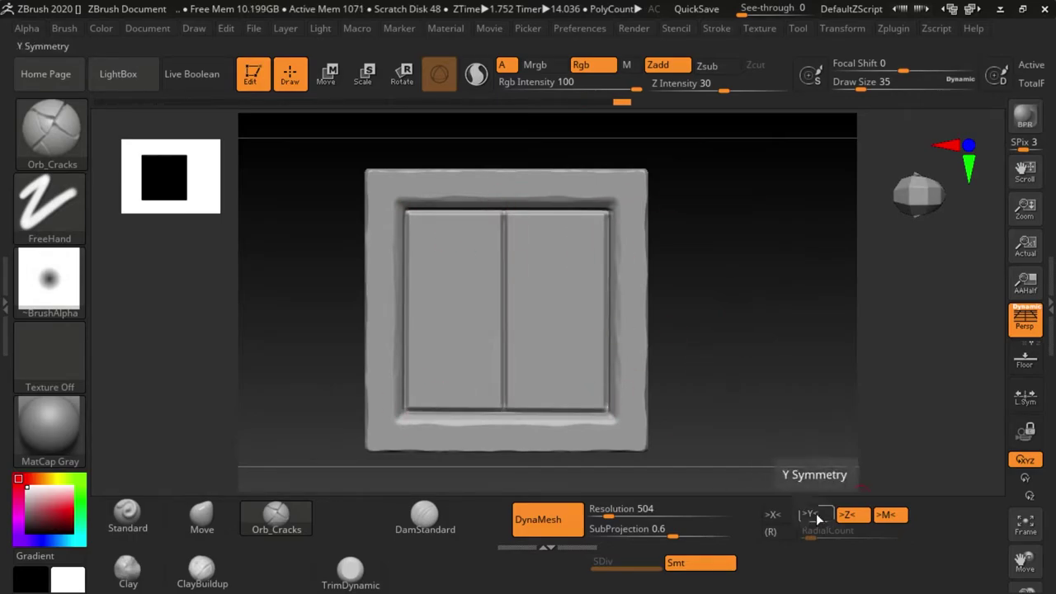
{"action": "left_click_drag", "start_coordinate": [555, 410], "coordinate": [554, 410]}
- Redo the grooves with Y symmetry adjusted so each panel has four slats, then enable X symmetry
{"action": "key", "text": "ctrl+z"}
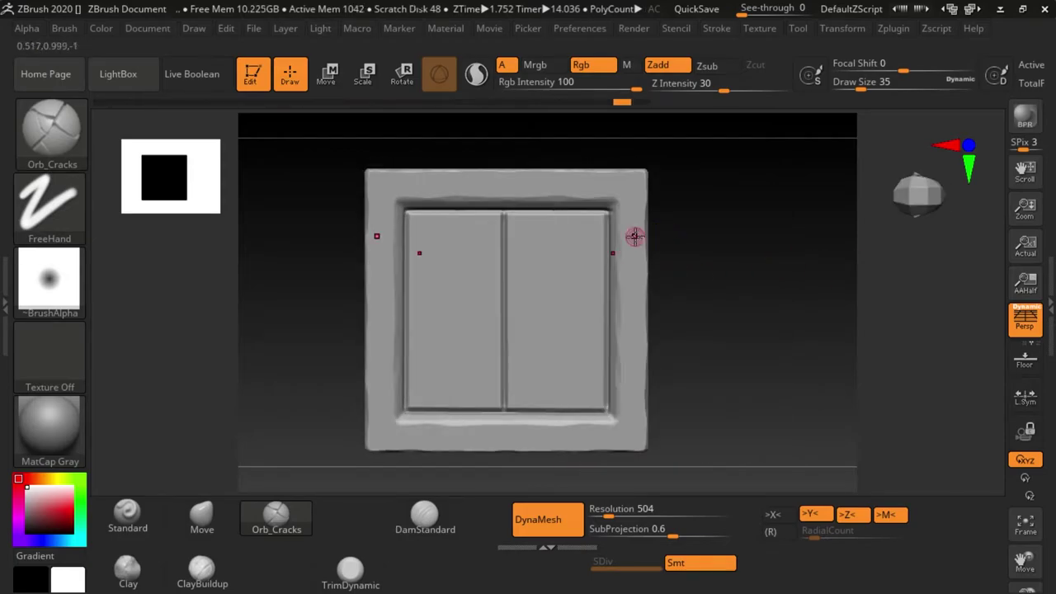
{"action": "key", "text": "ctrl+z"}
{"action": "left_click", "coordinate": [812, 514]}
{"action": "left_click_drag", "start_coordinate": [505, 213], "coordinate": [507, 404]}
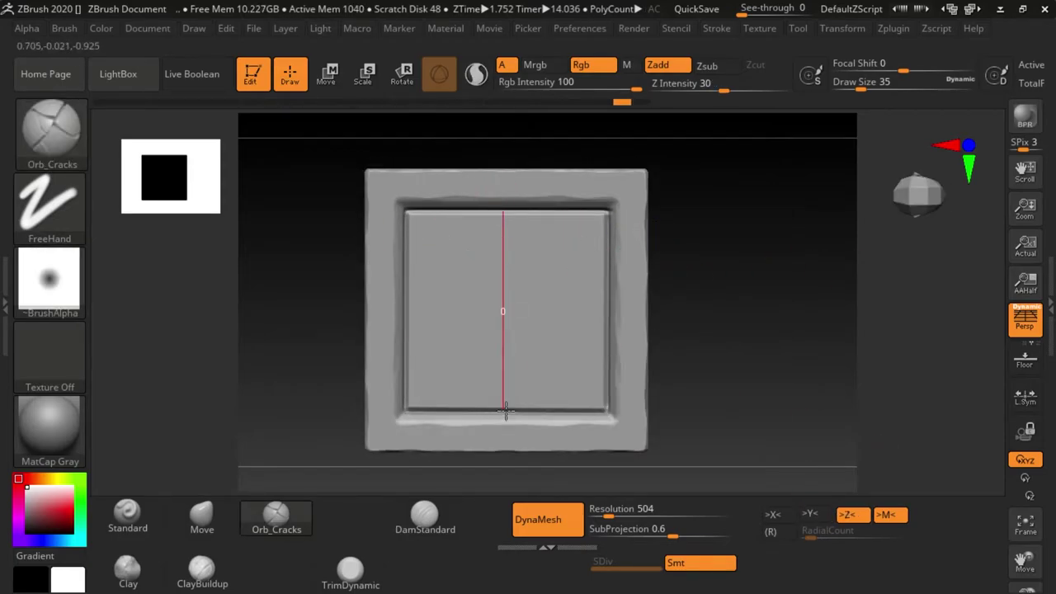
{"action": "left_click", "coordinate": [812, 514]}
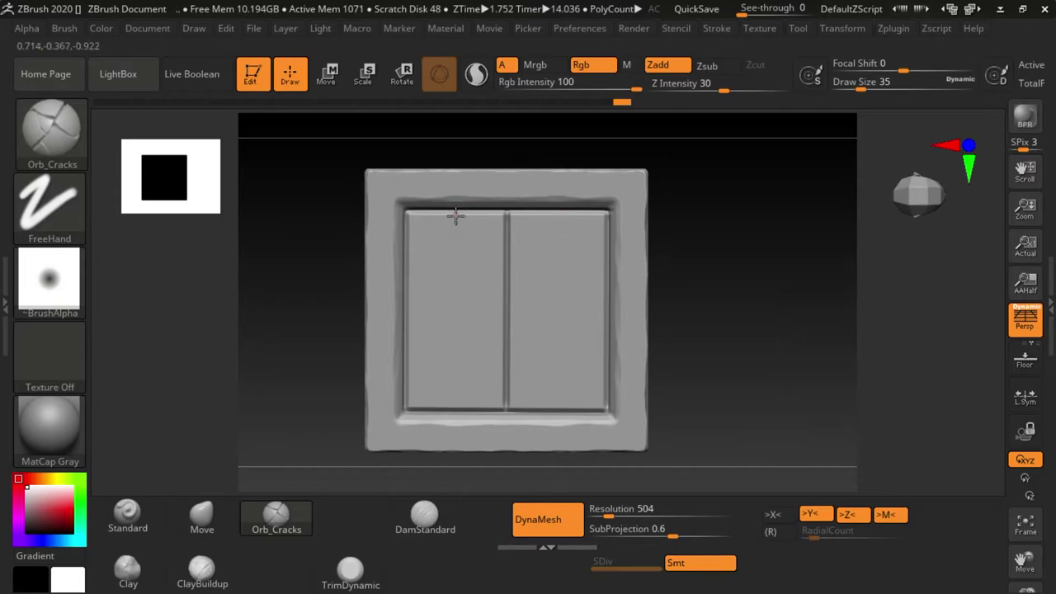
{"action": "left_click_drag", "start_coordinate": [454, 409], "coordinate": [453, 408]}
{"action": "mouse_move", "coordinate": [737, 193]}
{"action": "left_mouse_down"}
{"action": "mouse_move", "coordinate": [698, 297]}
{"action": "mouse_move", "coordinate": [759, 236]}
{"action": "mouse_move", "coordinate": [663, 183]}
{"action": "left_mouse_up"}
{"action": "key", "text": "x"}
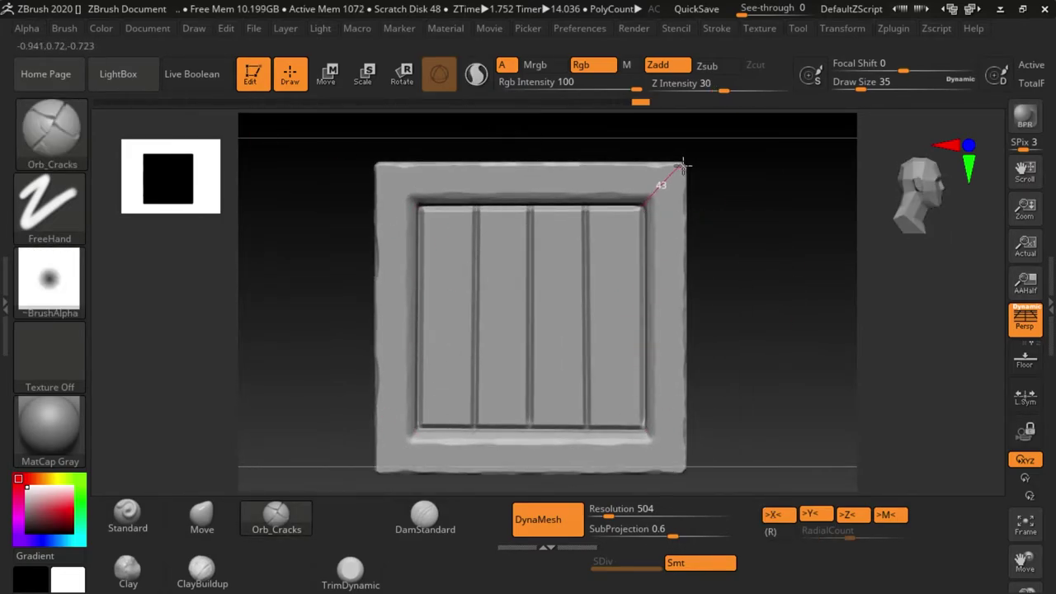
- Orbit the crate through front, side and three-quarter views to inspect the slats
{"action": "mouse_move", "coordinate": [753, 173]}
{"action": "left_mouse_down"}
{"action": "mouse_move", "coordinate": [405, 264]}
{"action": "mouse_move", "coordinate": [420, 439]}
{"action": "left_mouse_up"}
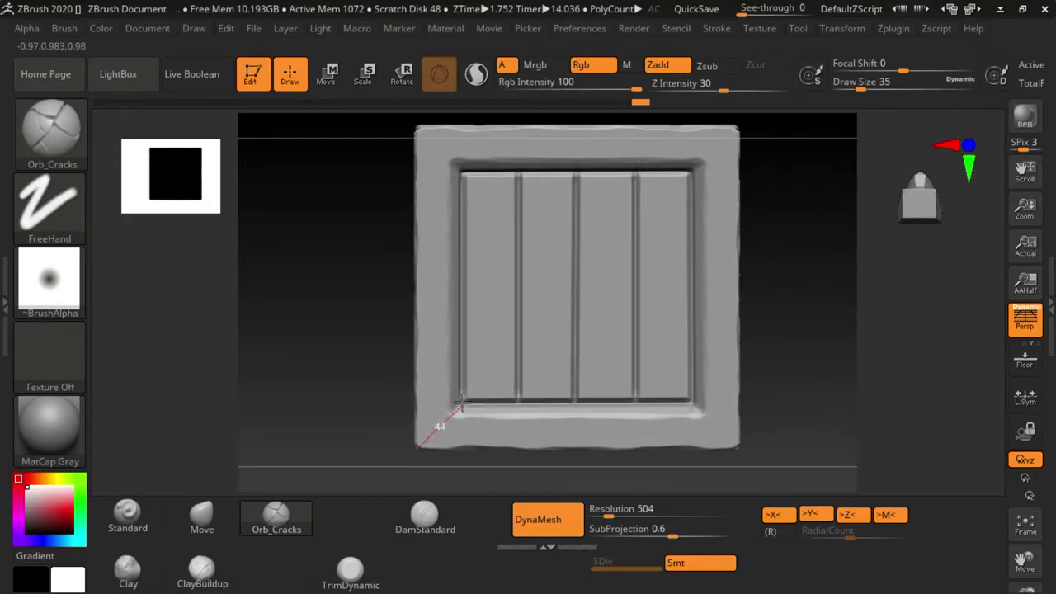
{"action": "mouse_move", "coordinate": [751, 275]}
{"action": "left_mouse_down"}
{"action": "mouse_move", "coordinate": [814, 327]}
{"action": "mouse_move", "coordinate": [731, 290]}
{"action": "mouse_move", "coordinate": [768, 282]}
{"action": "left_mouse_up"}
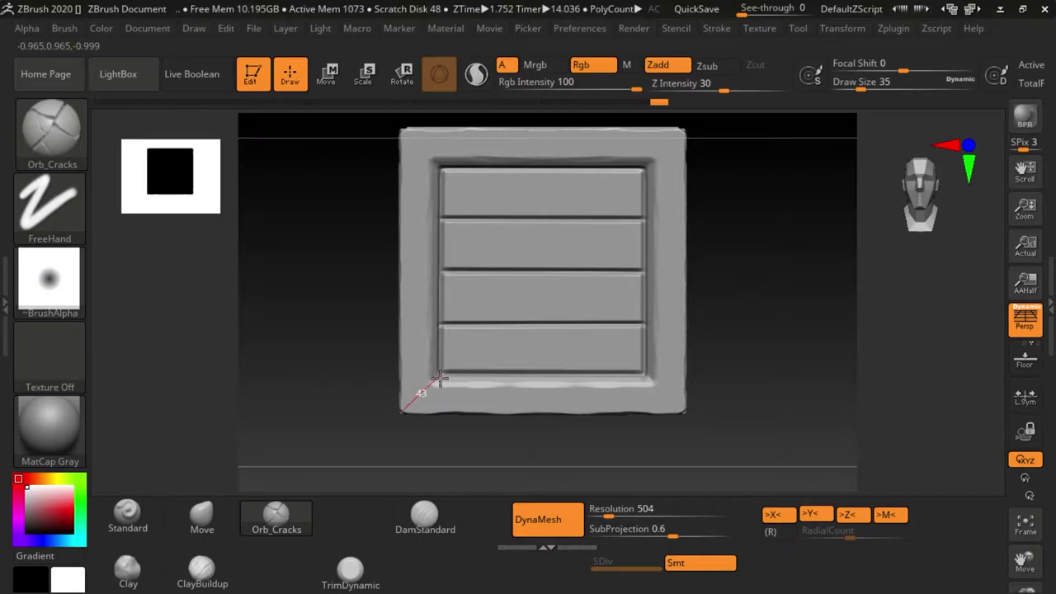
{"action": "mouse_move", "coordinate": [742, 248]}
{"action": "left_mouse_down"}
{"action": "mouse_move", "coordinate": [763, 226]}
{"action": "mouse_move", "coordinate": [740, 300]}
{"action": "mouse_move", "coordinate": [774, 311]}
{"action": "mouse_move", "coordinate": [723, 278]}
{"action": "mouse_move", "coordinate": [202, 265]}
{"action": "left_mouse_up"}
{"action": "left_click_drag", "start_coordinate": [695, 267], "coordinate": [231, 131], "text": "alt"}
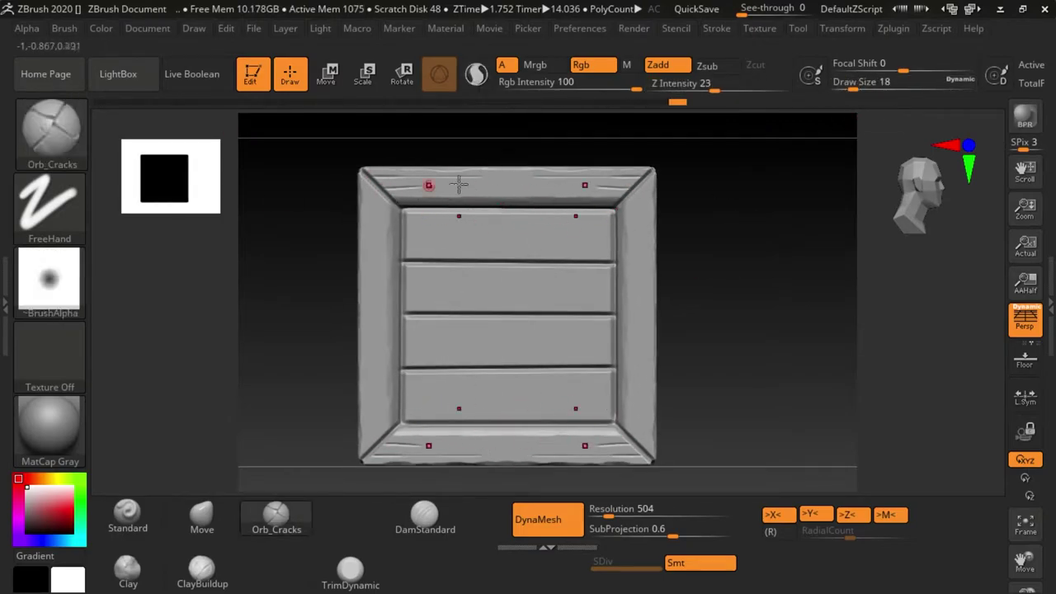
{"action": "left_click_drag", "start_coordinate": [731, 217], "coordinate": [783, 278], "text": "alt"}
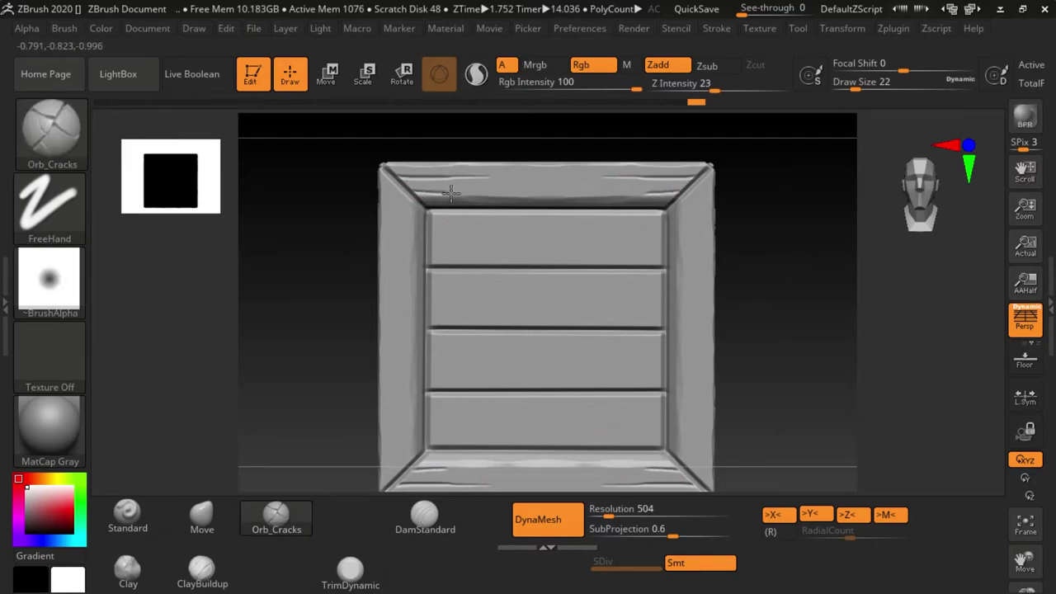
{"action": "left_click_drag", "start_coordinate": [682, 131], "coordinate": [567, 364]}
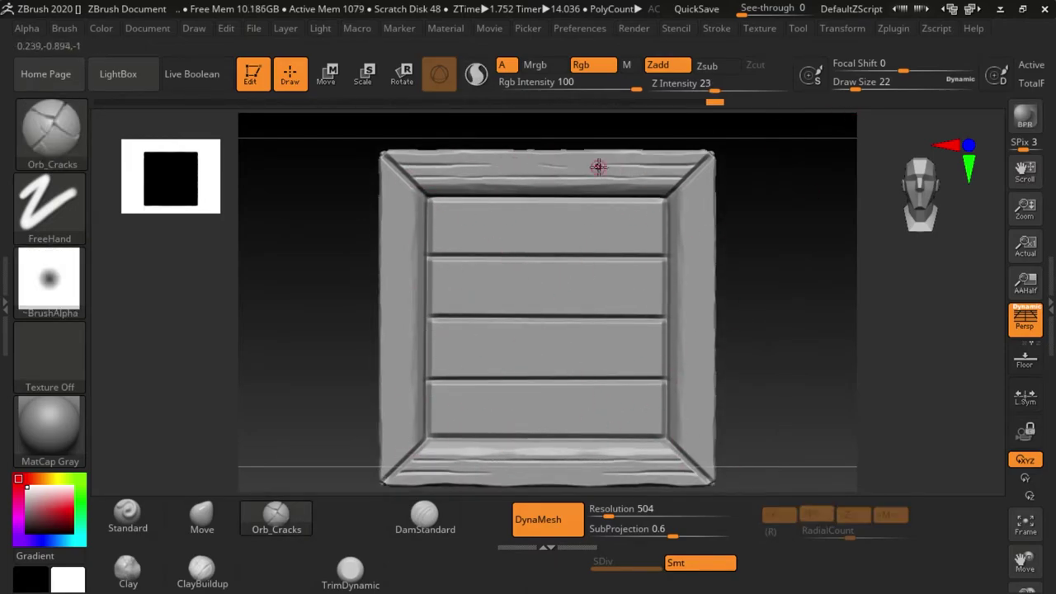
{"action": "left_click_drag", "start_coordinate": [608, 302], "coordinate": [438, 149]}
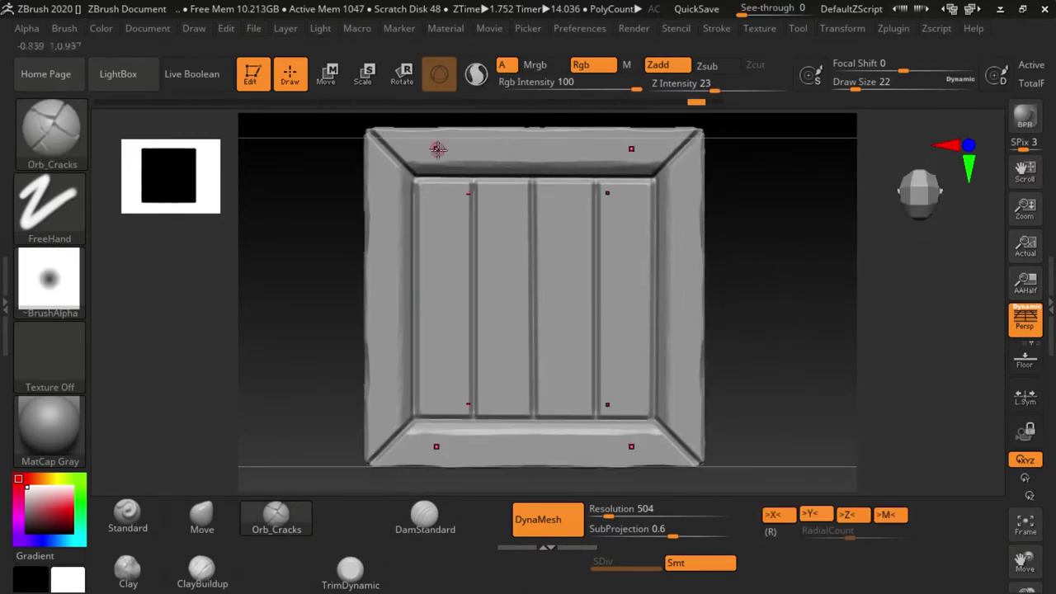
{"action": "left_click_drag", "start_coordinate": [766, 231], "coordinate": [761, 242]}
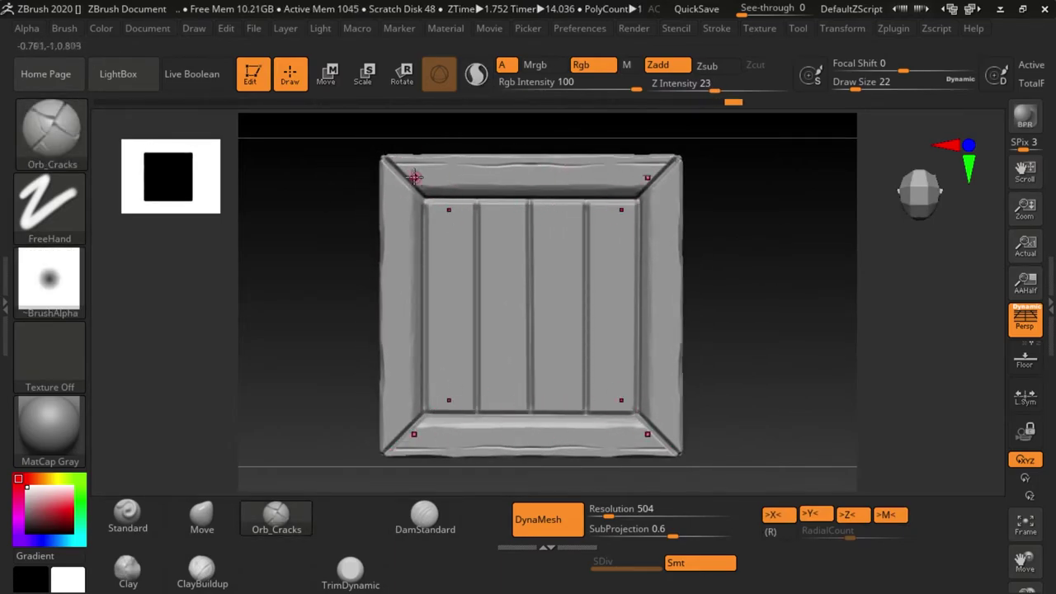
{"action": "left_click_drag", "start_coordinate": [771, 303], "coordinate": [794, 297]}
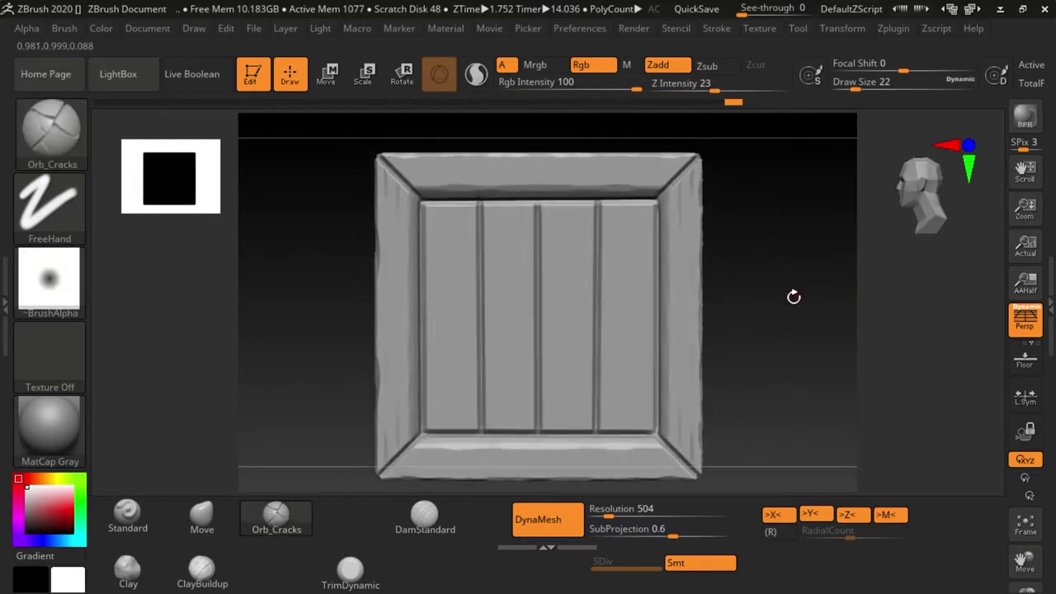
{"action": "mouse_move", "coordinate": [702, 144]}
{"action": "left_mouse_down"}
{"action": "mouse_move", "coordinate": [728, 319]}
{"action": "mouse_move", "coordinate": [759, 242]}
{"action": "left_mouse_up"}
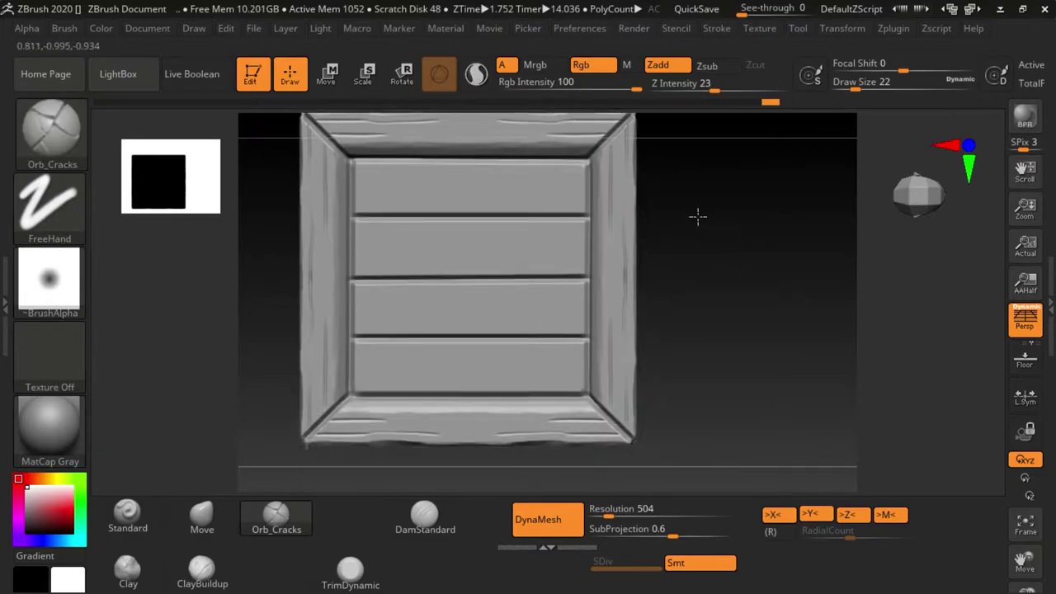
{"action": "mouse_move", "coordinate": [531, 196]}
{"action": "left_mouse_down"}
{"action": "mouse_move", "coordinate": [388, 264]}
{"action": "mouse_move", "coordinate": [345, 210]}
{"action": "mouse_move", "coordinate": [462, 179]}
{"action": "left_mouse_up"}
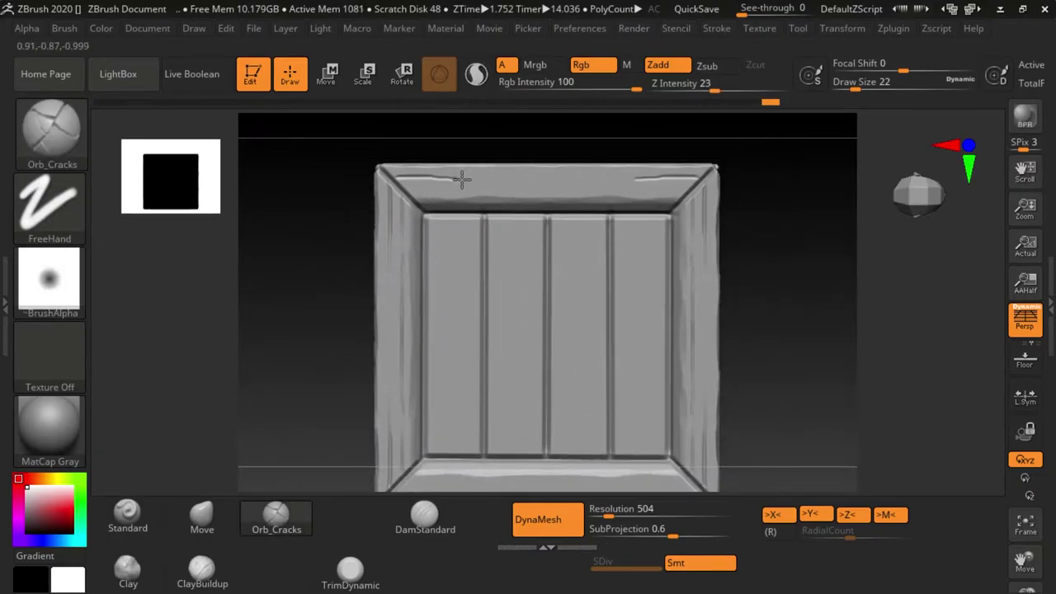
{"action": "mouse_move", "coordinate": [638, 123]}
{"action": "left_mouse_down"}
{"action": "mouse_move", "coordinate": [739, 332]}
{"action": "mouse_move", "coordinate": [760, 234]}
{"action": "mouse_move", "coordinate": [743, 259]}
{"action": "mouse_move", "coordinate": [728, 250]}
{"action": "mouse_move", "coordinate": [742, 341]}
{"action": "mouse_move", "coordinate": [668, 339]}
{"action": "left_mouse_up"}
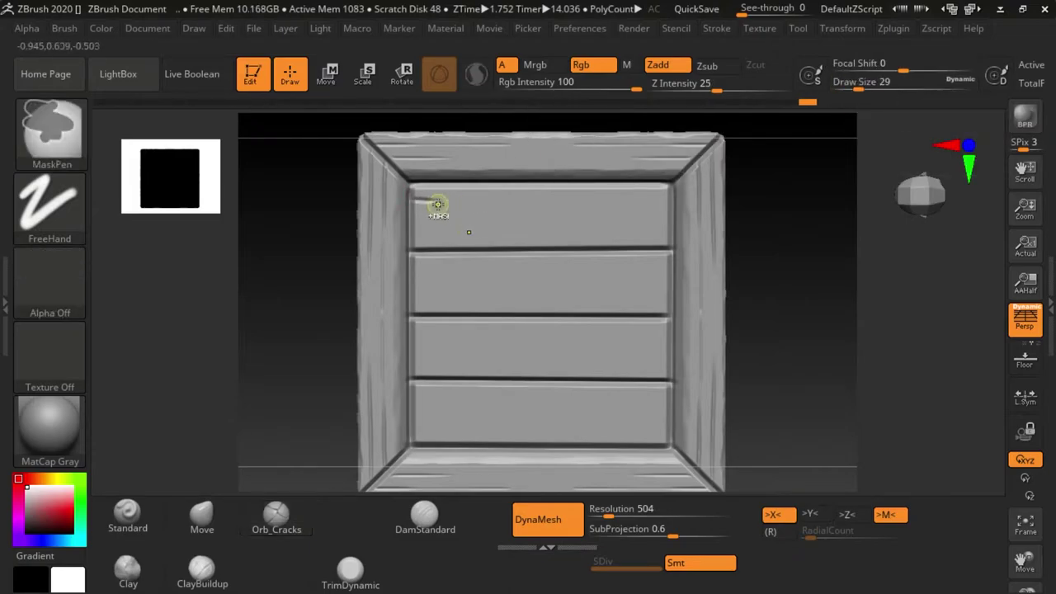
- Carve crack lines across the planks on the first side, undoing poor strokes
{"action": "left_click_drag", "start_coordinate": [431, 207], "coordinate": [641, 217]}
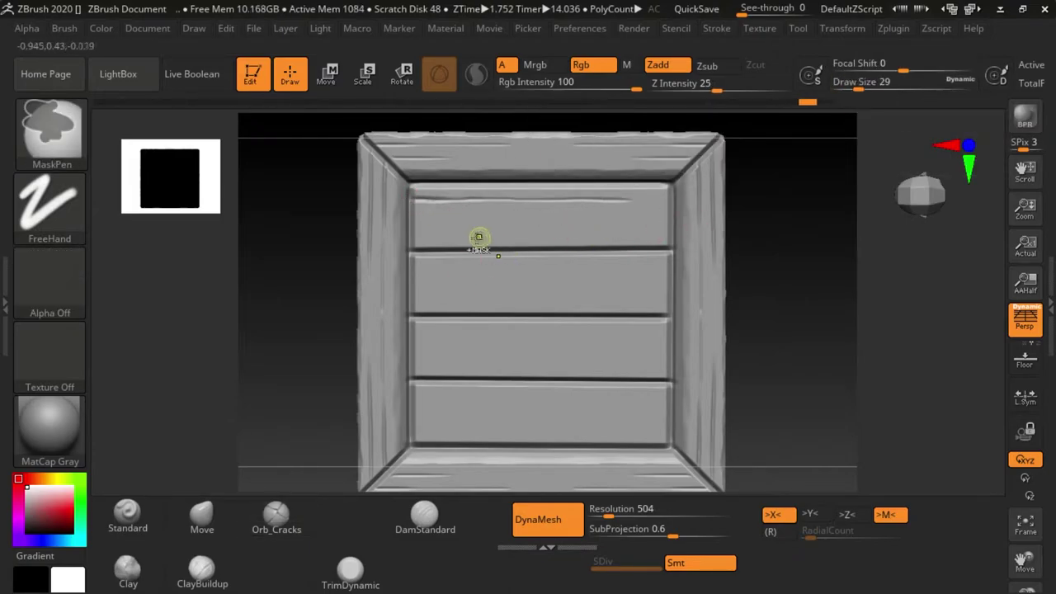
{"action": "left_click_drag", "start_coordinate": [483, 243], "coordinate": [660, 227]}
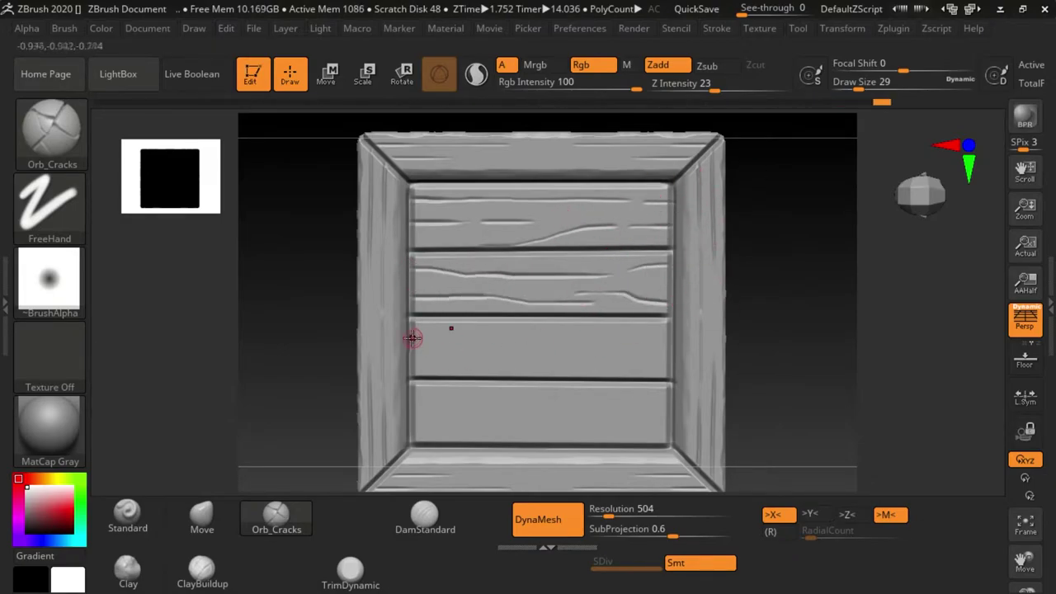
{"action": "key", "text": "ctrl+z"}
{"action": "left_click_drag", "start_coordinate": [445, 340], "coordinate": [541, 324]}
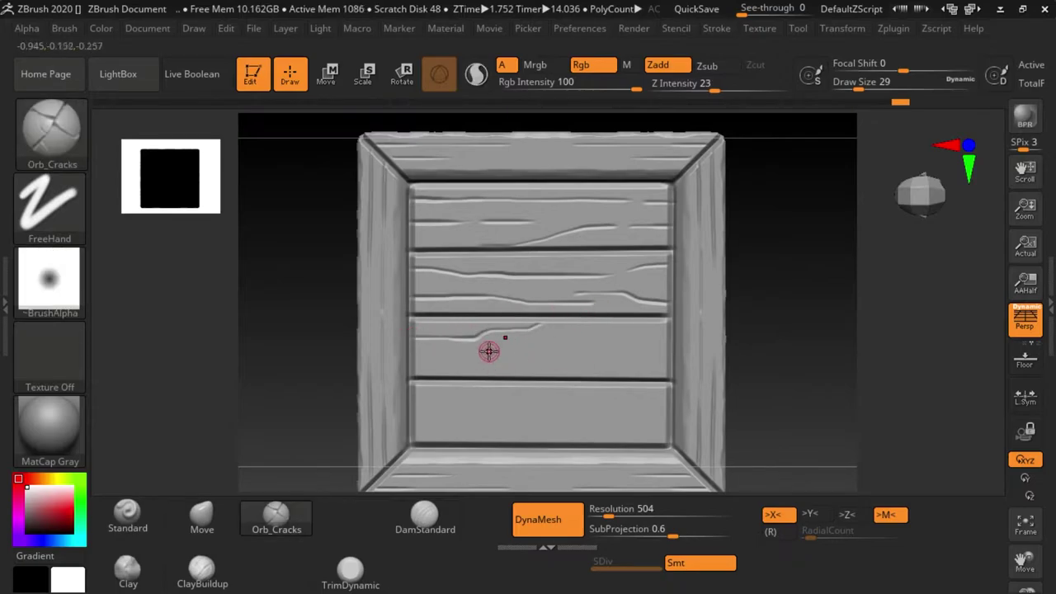
{"action": "key", "text": "ctrl+z"}
{"action": "left_click_drag", "start_coordinate": [461, 374], "coordinate": [581, 364]}
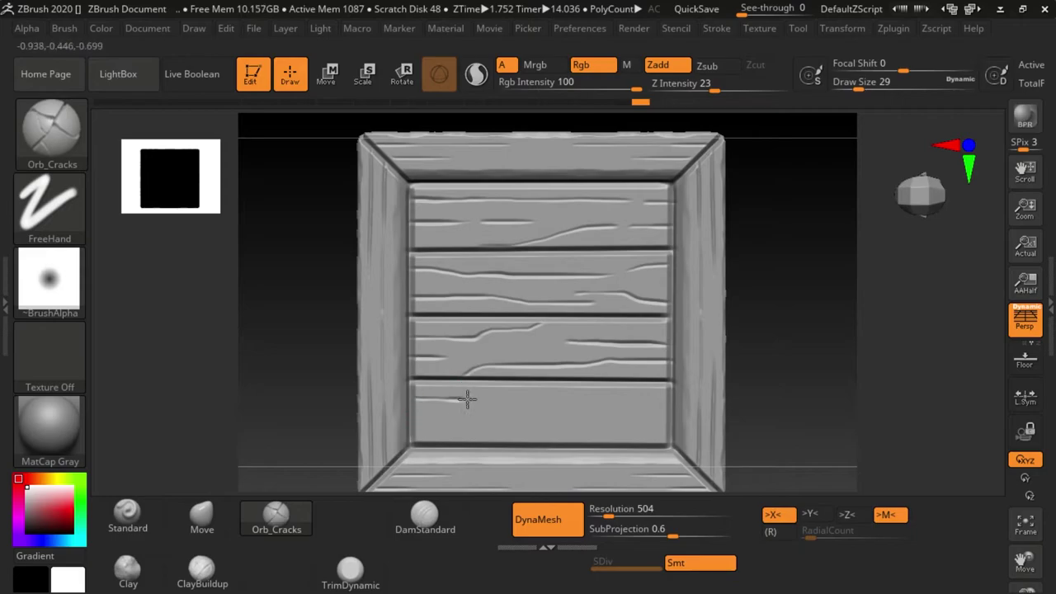
{"action": "left_click_drag", "start_coordinate": [466, 399], "coordinate": [627, 400]}
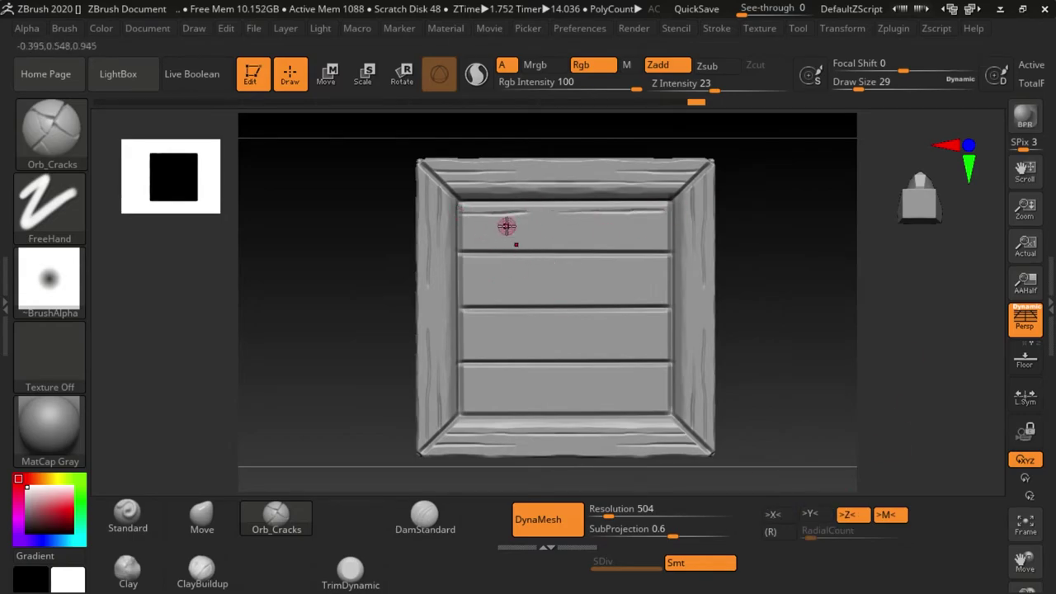
{"action": "left_click_drag", "start_coordinate": [460, 234], "coordinate": [667, 237]}
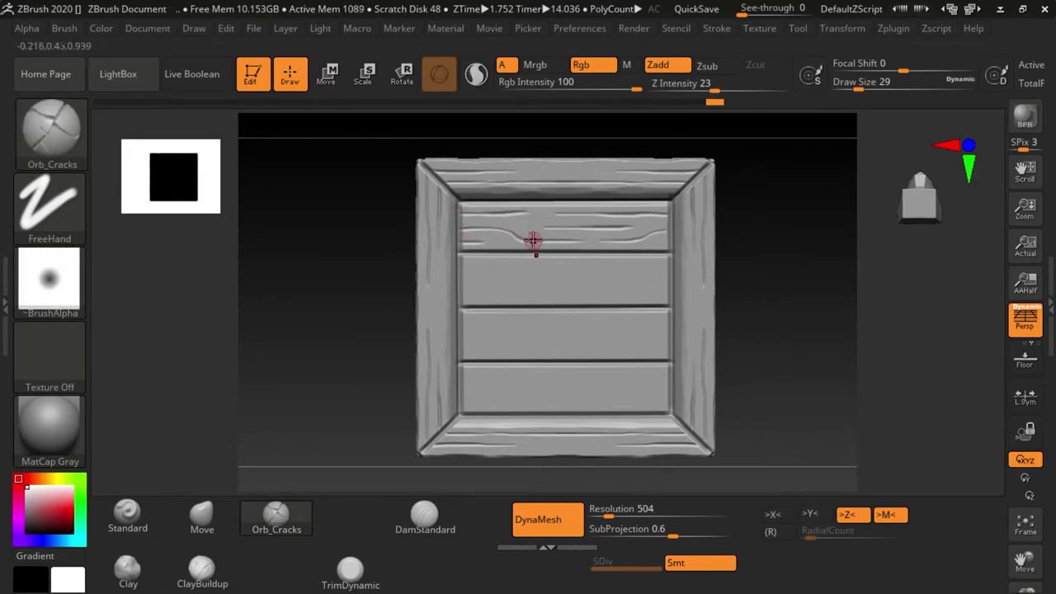
{"action": "left_click_drag", "start_coordinate": [460, 265], "coordinate": [523, 277]}
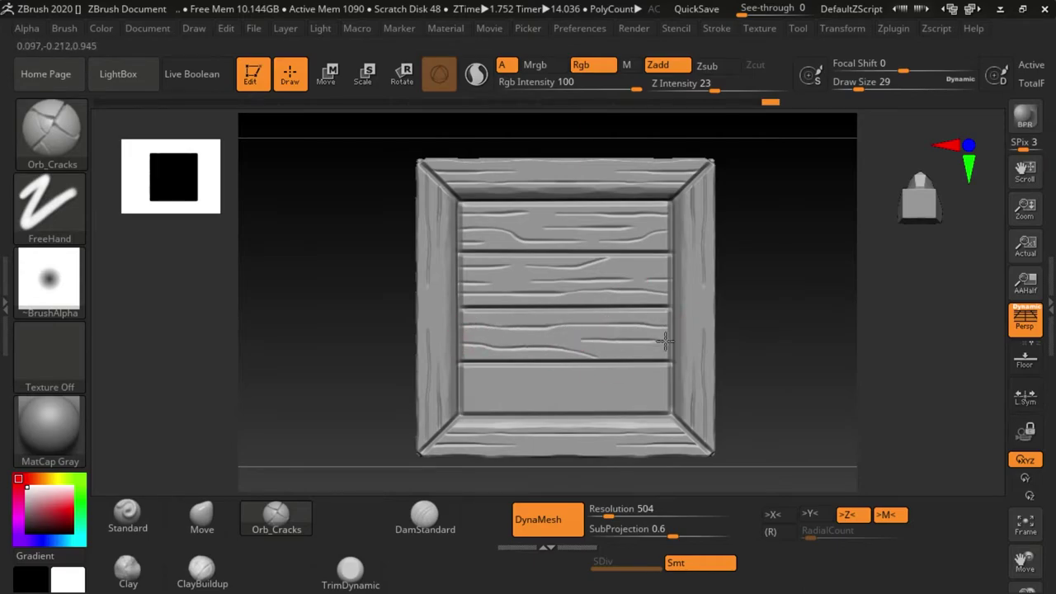
{"action": "key", "text": "ctrl+z"}
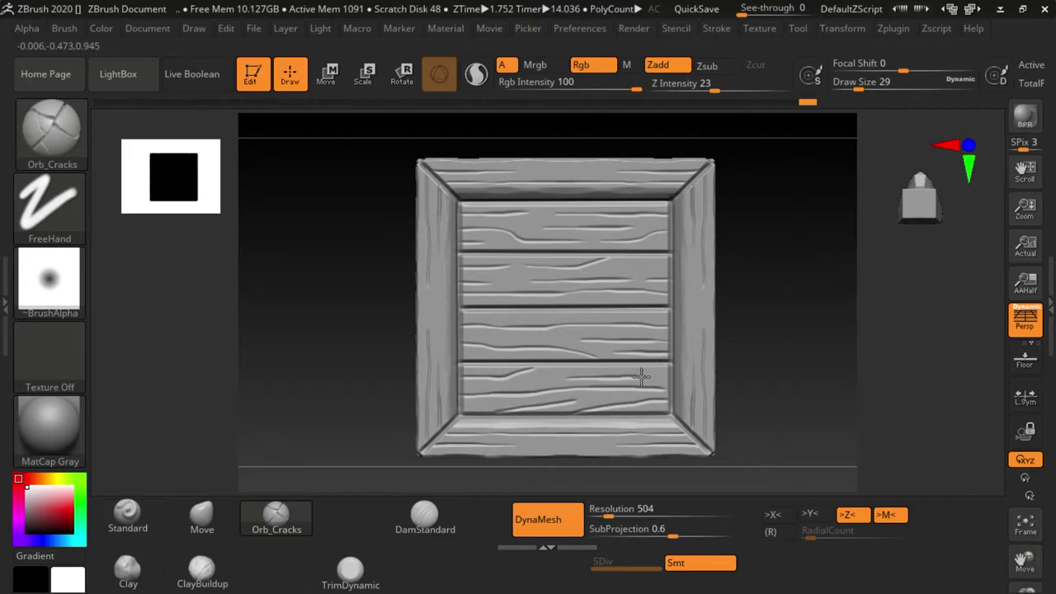
- Turn to the uncracked side, switch symmetry to Y, and crack its second through fourth planks
{"action": "mouse_move", "coordinate": [773, 266]}
{"action": "left_mouse_down"}
{"action": "mouse_move", "coordinate": [767, 297]}
{"action": "mouse_move", "coordinate": [625, 242]}
{"action": "mouse_move", "coordinate": [773, 240]}
{"action": "left_mouse_up"}
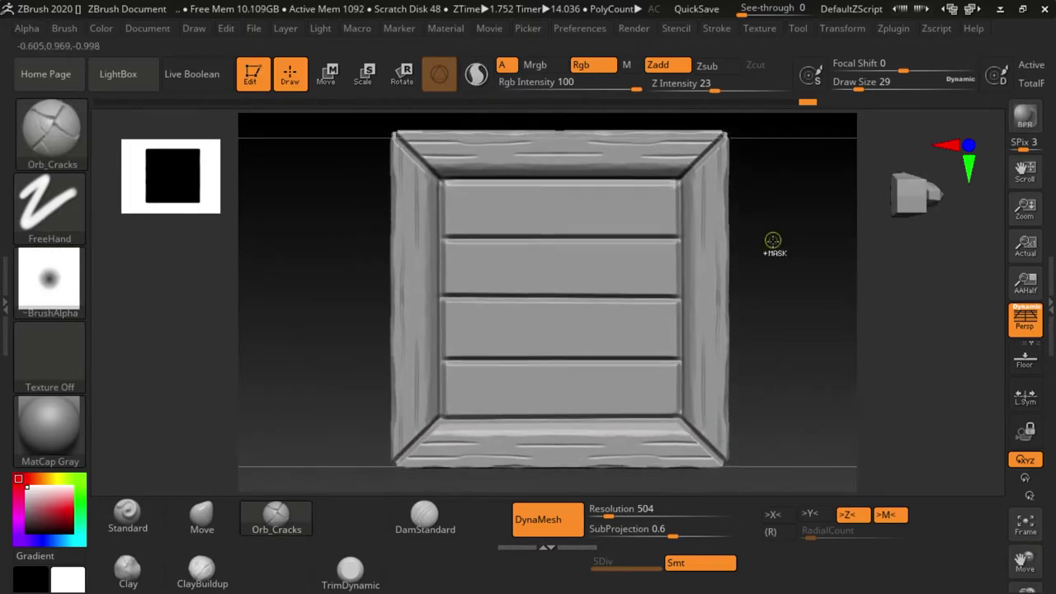
{"action": "key", "text": "y"}
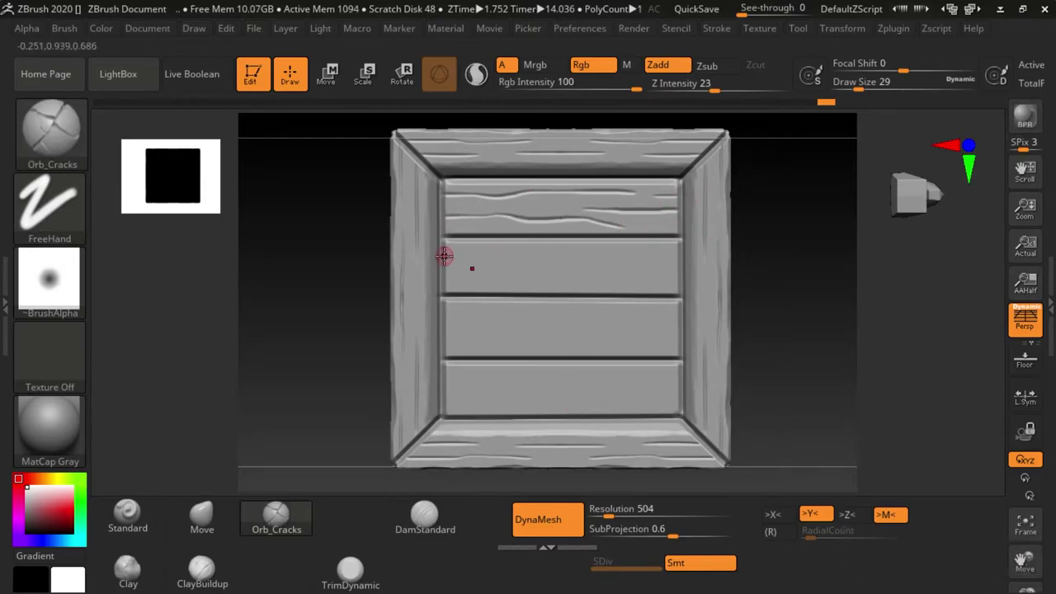
{"action": "left_click_drag", "start_coordinate": [443, 253], "coordinate": [671, 269]}
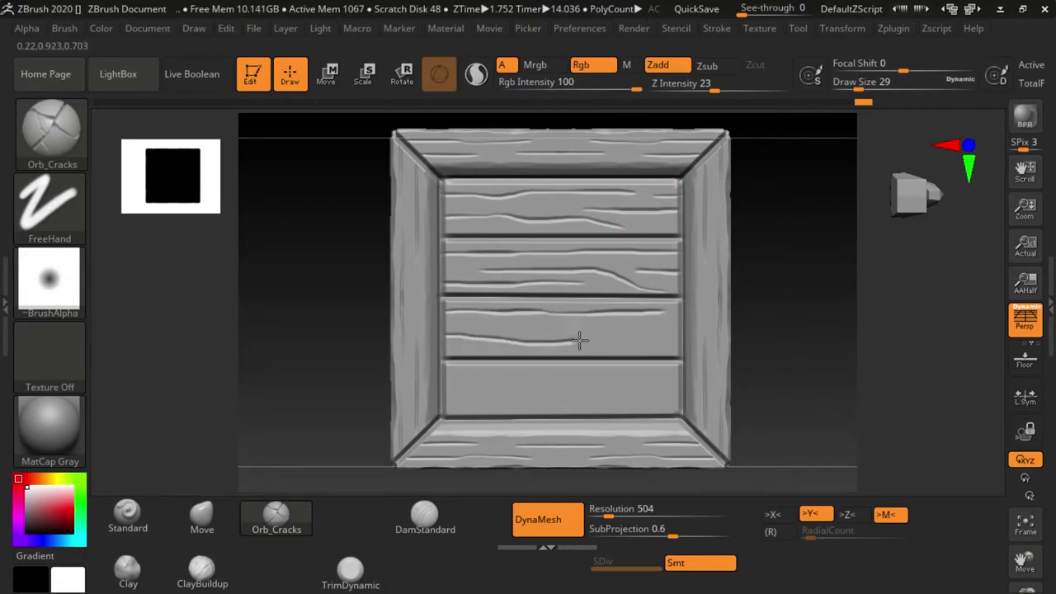
{"action": "left_click_drag", "start_coordinate": [524, 336], "coordinate": [632, 331]}
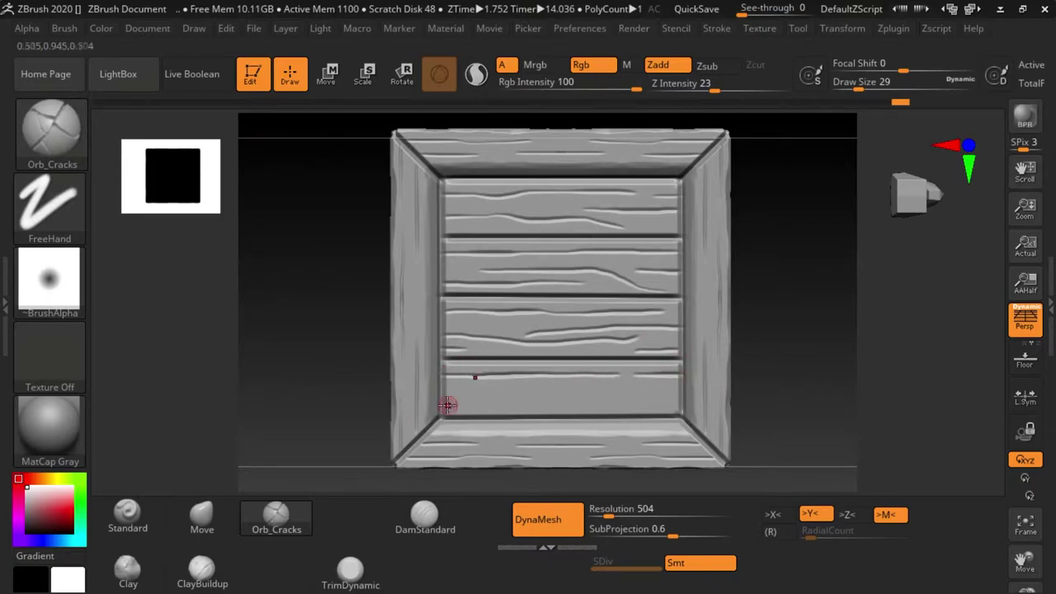
{"action": "left_click_drag", "start_coordinate": [446, 404], "coordinate": [621, 401]}
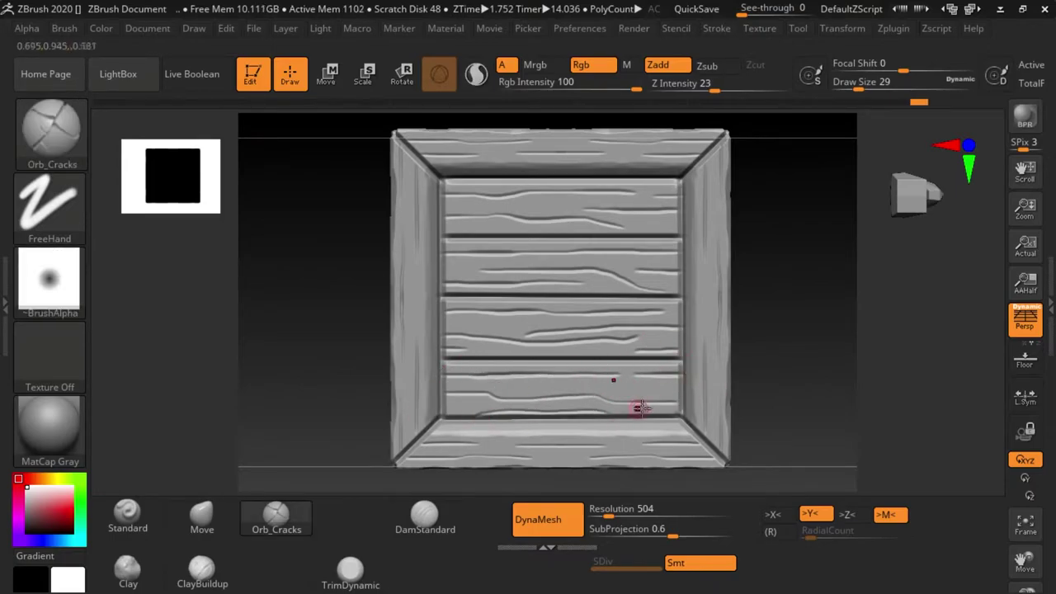
{"action": "mouse_move", "coordinate": [643, 396]}
{"action": "right_mouse_down", "text": "ctrl"}
{"action": "mouse_move", "coordinate": [732, 246]}
{"action": "mouse_move", "coordinate": [721, 198]}
{"action": "mouse_move", "coordinate": [762, 278]}
{"action": "mouse_move", "coordinate": [732, 326]}
{"action": "mouse_move", "coordinate": [741, 298]}
{"action": "right_mouse_up", "text": "ctrl"}
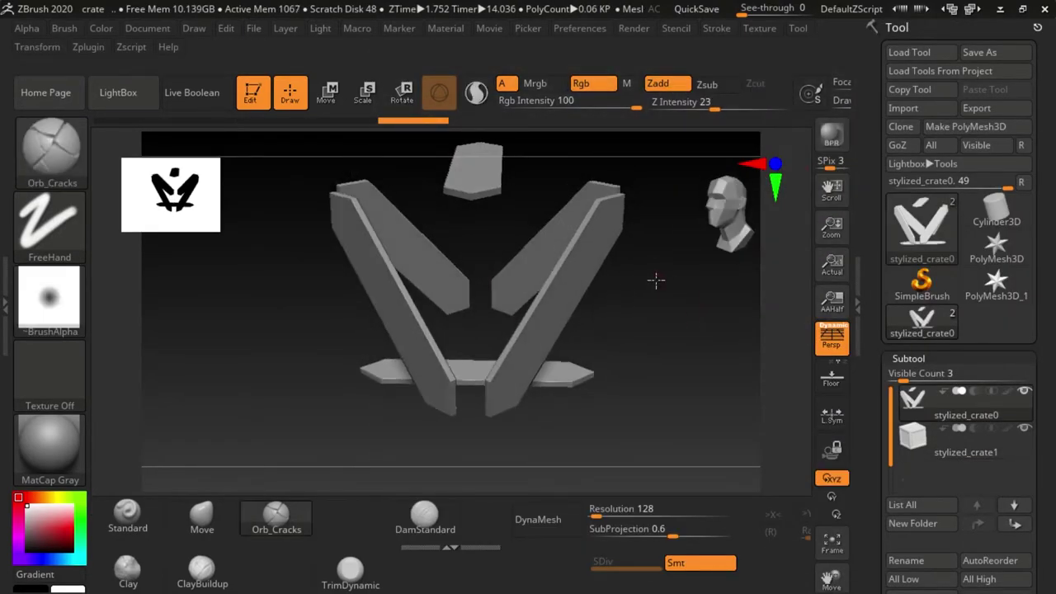
- Convert the crossed brace planks to a DynaMesh at resolution 504 and pick the TrimDynamic brush
{"action": "key", "text": "ctrl+d"}
{"action": "key", "text": "ctrl+d"}
{"action": "left_click_drag", "start_coordinate": [595, 515], "coordinate": [608, 516]}
{"action": "left_click", "coordinate": [538, 519]}
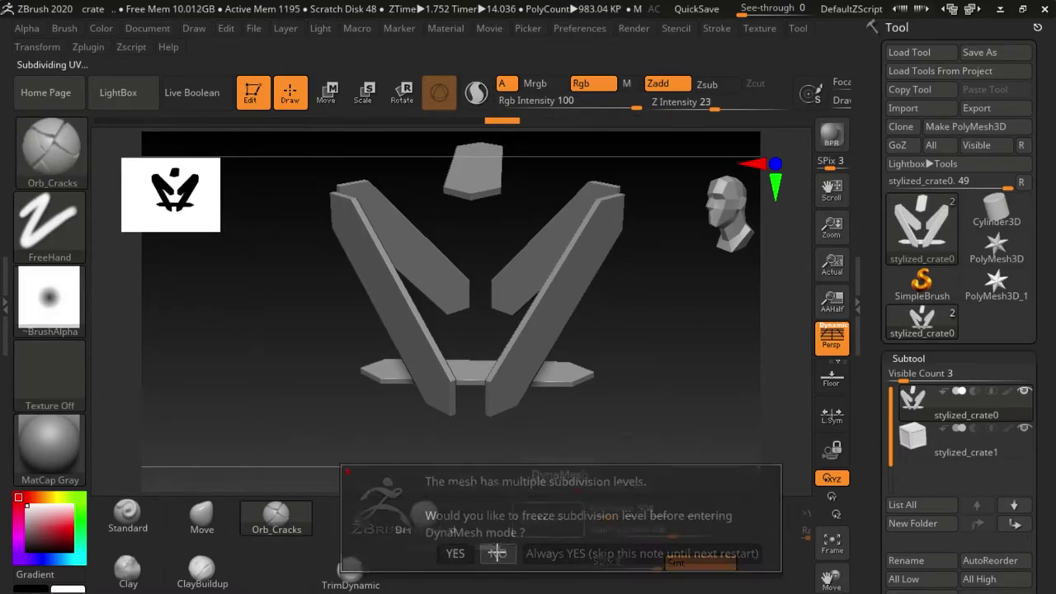
{"action": "left_click", "coordinate": [406, 522]}
{"action": "left_click_drag", "start_coordinate": [643, 322], "coordinate": [674, 359]}
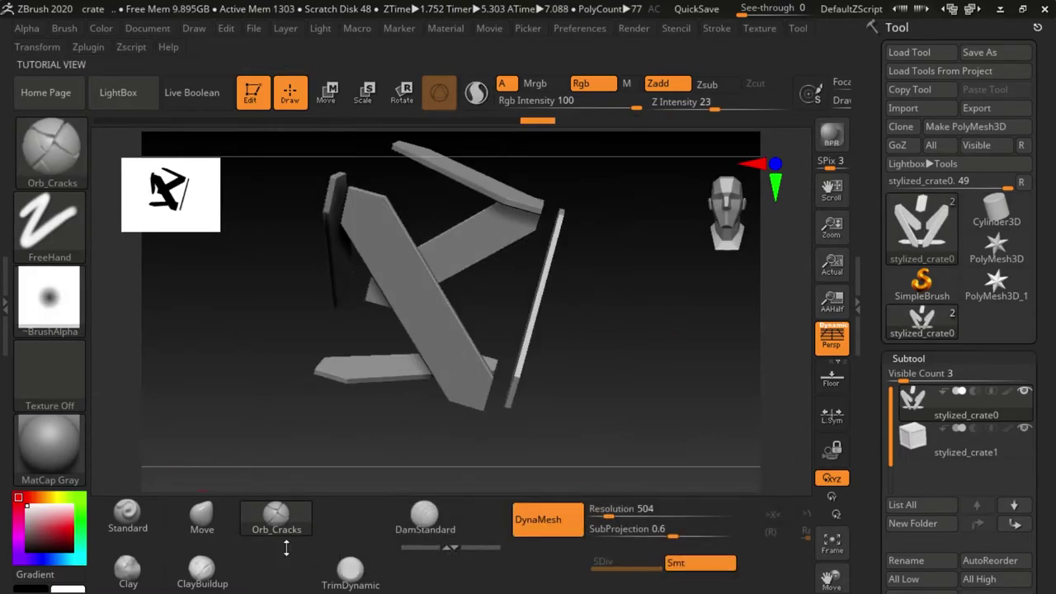
{"action": "left_click", "coordinate": [351, 569]}
- Orbit around the crossed planks until they form an X in a front view
{"action": "left_click_drag", "start_coordinate": [362, 493], "coordinate": [511, 380]}
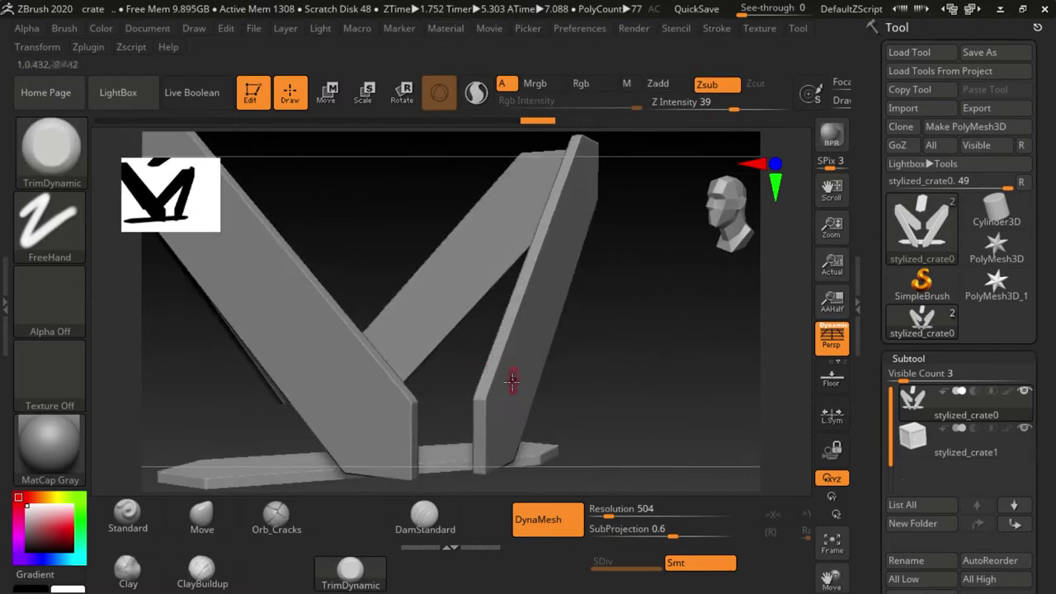
{"action": "mouse_move", "coordinate": [641, 309]}
{"action": "left_mouse_down"}
{"action": "mouse_move", "coordinate": [471, 358]}
{"action": "mouse_move", "coordinate": [483, 412]}
{"action": "mouse_move", "coordinate": [572, 429]}
{"action": "mouse_move", "coordinate": [509, 372]}
{"action": "mouse_move", "coordinate": [470, 395]}
{"action": "left_mouse_up"}
{"action": "mouse_move", "coordinate": [545, 375]}
{"action": "left_mouse_down"}
{"action": "mouse_move", "coordinate": [615, 355]}
{"action": "mouse_move", "coordinate": [703, 285]}
{"action": "mouse_move", "coordinate": [668, 289]}
{"action": "mouse_move", "coordinate": [589, 407]}
{"action": "mouse_move", "coordinate": [636, 287]}
{"action": "left_mouse_up"}
{"action": "mouse_move", "coordinate": [635, 333]}
{"action": "right_mouse_down"}
{"action": "mouse_move", "coordinate": [589, 179]}
{"action": "mouse_move", "coordinate": [566, 221]}
{"action": "right_mouse_up"}
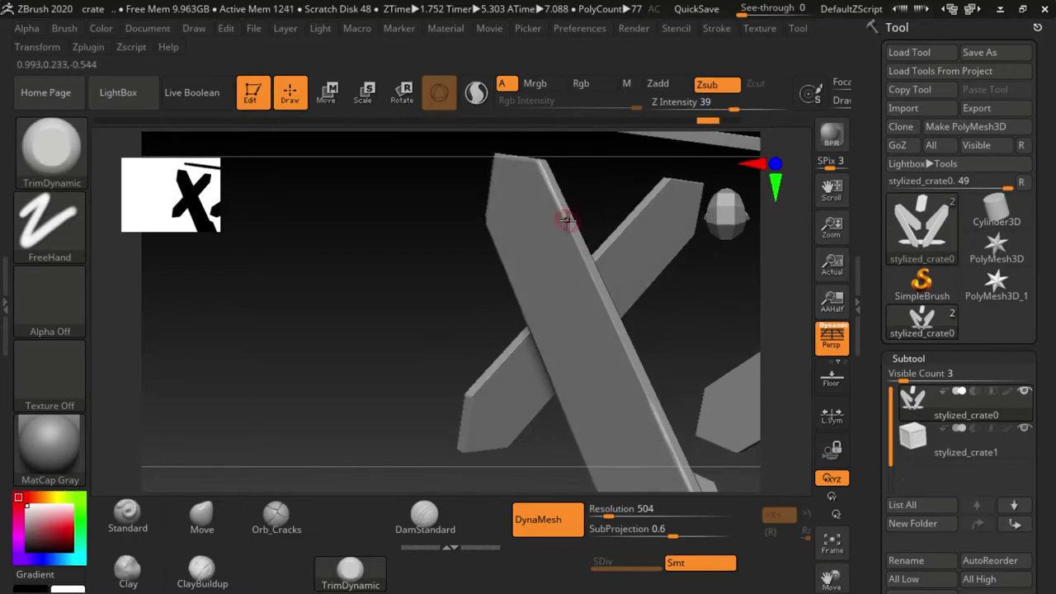
{"action": "mouse_move", "coordinate": [626, 350]}
{"action": "right_mouse_down"}
{"action": "mouse_move", "coordinate": [688, 247]}
{"action": "mouse_move", "coordinate": [582, 231]}
{"action": "mouse_move", "coordinate": [321, 297]}
{"action": "right_mouse_up"}
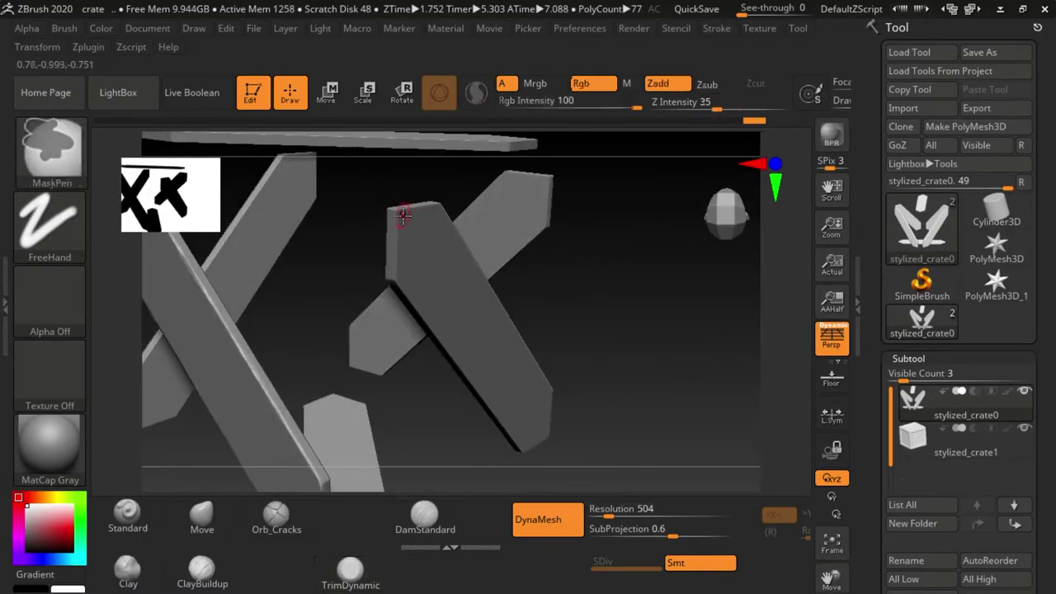
{"action": "mouse_move", "coordinate": [401, 207]}
{"action": "right_mouse_down"}
{"action": "mouse_move", "coordinate": [419, 209]}
{"action": "mouse_move", "coordinate": [414, 278]}
{"action": "right_mouse_up"}
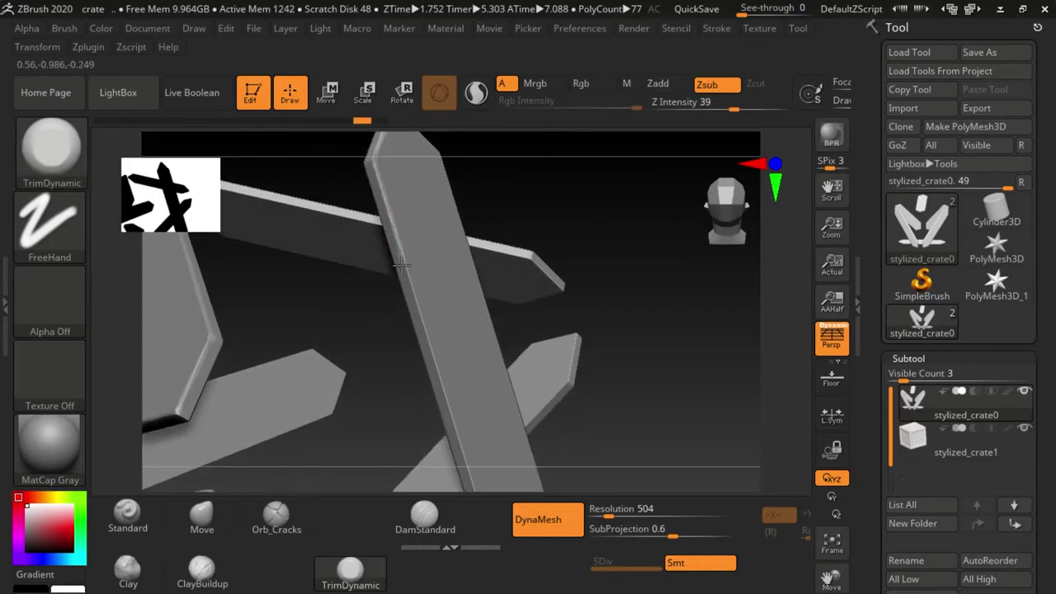
{"action": "mouse_move", "coordinate": [533, 270]}
{"action": "right_mouse_down"}
{"action": "mouse_move", "coordinate": [660, 318]}
{"action": "mouse_move", "coordinate": [415, 243]}
{"action": "right_mouse_up"}
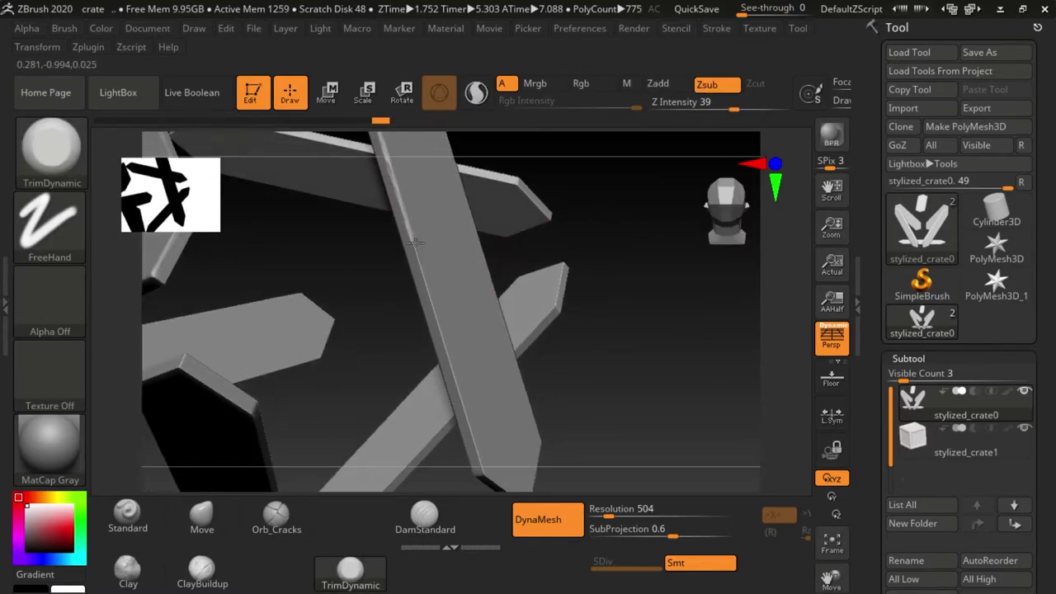
{"action": "mouse_move", "coordinate": [465, 425]}
{"action": "right_mouse_down"}
{"action": "mouse_move", "coordinate": [443, 329]}
{"action": "mouse_move", "coordinate": [651, 337]}
{"action": "mouse_move", "coordinate": [477, 422]}
{"action": "right_mouse_up"}
{"action": "mouse_move", "coordinate": [431, 366]}
{"action": "right_mouse_down"}
{"action": "mouse_move", "coordinate": [606, 392]}
{"action": "mouse_move", "coordinate": [506, 401]}
{"action": "mouse_move", "coordinate": [536, 386]}
{"action": "right_mouse_up"}
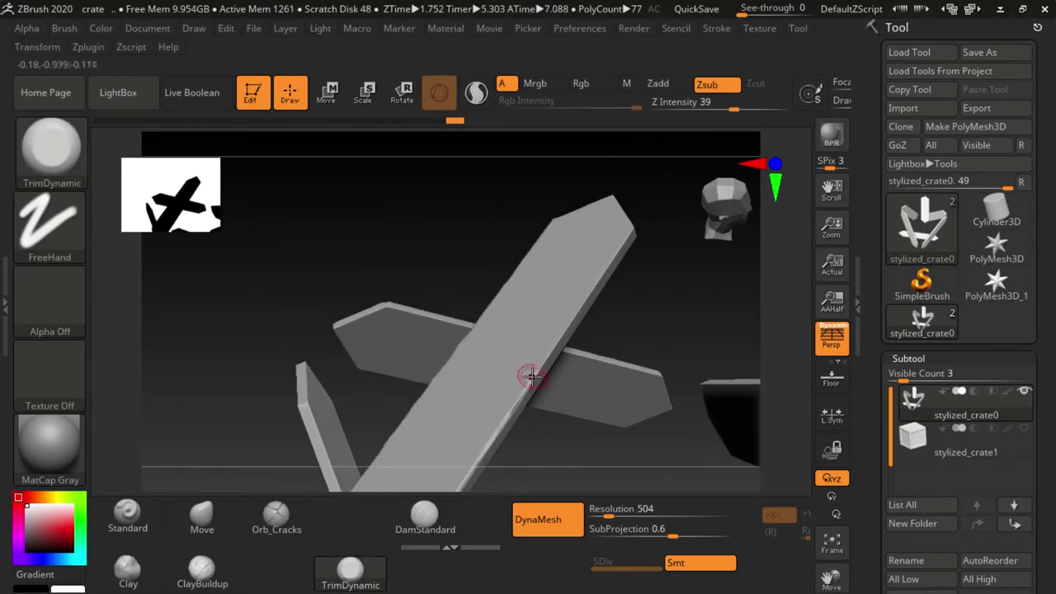
{"action": "mouse_move", "coordinate": [600, 279]}
{"action": "right_mouse_down"}
{"action": "mouse_move", "coordinate": [613, 382]}
{"action": "mouse_move", "coordinate": [608, 247]}
{"action": "mouse_move", "coordinate": [577, 329]}
{"action": "mouse_move", "coordinate": [594, 346]}
{"action": "mouse_move", "coordinate": [598, 207]}
{"action": "mouse_move", "coordinate": [690, 346]}
{"action": "mouse_move", "coordinate": [634, 370]}
{"action": "mouse_move", "coordinate": [643, 347]}
{"action": "mouse_move", "coordinate": [478, 305]}
{"action": "mouse_move", "coordinate": [466, 249]}
{"action": "mouse_move", "coordinate": [578, 247]}
{"action": "mouse_move", "coordinate": [726, 224]}
{"action": "mouse_move", "coordinate": [742, 288]}
{"action": "mouse_move", "coordinate": [800, 342]}
{"action": "right_mouse_up"}
{"action": "mouse_move", "coordinate": [1027, 409]}
{"action": "right_mouse_down"}
{"action": "mouse_move", "coordinate": [272, 245]}
{"action": "mouse_move", "coordinate": [679, 292]}
{"action": "mouse_move", "coordinate": [537, 325]}
{"action": "mouse_move", "coordinate": [306, 322]}
{"action": "mouse_move", "coordinate": [582, 217]}
{"action": "mouse_move", "coordinate": [467, 224]}
{"action": "mouse_move", "coordinate": [465, 247]}
{"action": "mouse_move", "coordinate": [498, 198]}
{"action": "mouse_move", "coordinate": [464, 228]}
{"action": "mouse_move", "coordinate": [570, 198]}
{"action": "mouse_move", "coordinate": [445, 198]}
{"action": "right_mouse_up"}
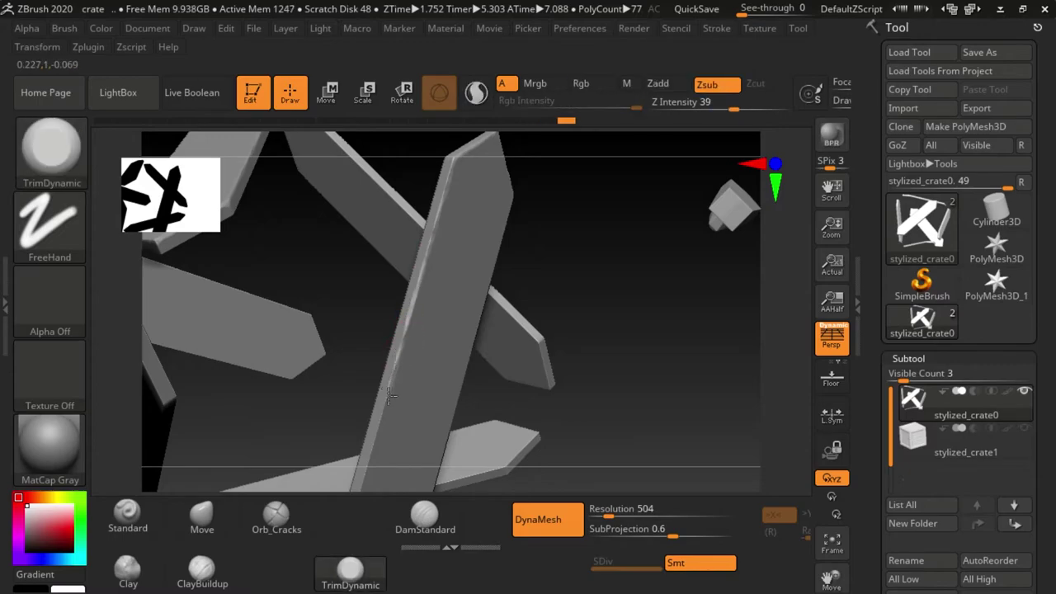
- Orbit the X-brace planks until they form an X, then close in on a single plank's edges
{"action": "right_click_drag", "start_coordinate": [417, 285], "coordinate": [427, 286]}
{"action": "right_click_drag", "start_coordinate": [382, 428], "coordinate": [555, 329]}
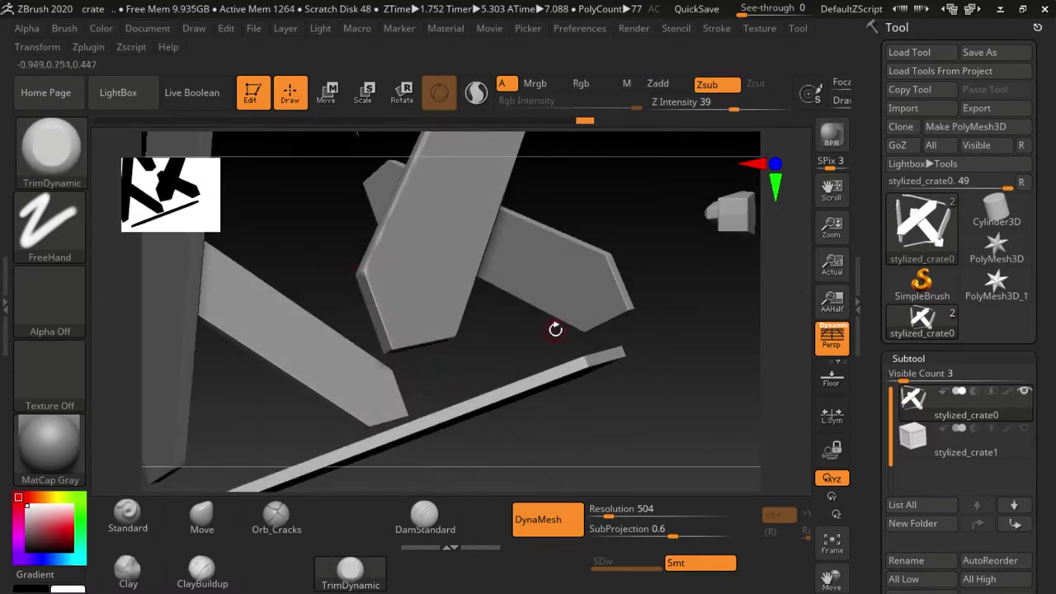
{"action": "mouse_move", "coordinate": [379, 311]}
{"action": "right_mouse_down"}
{"action": "mouse_move", "coordinate": [429, 365]}
{"action": "mouse_move", "coordinate": [469, 351]}
{"action": "right_mouse_up"}
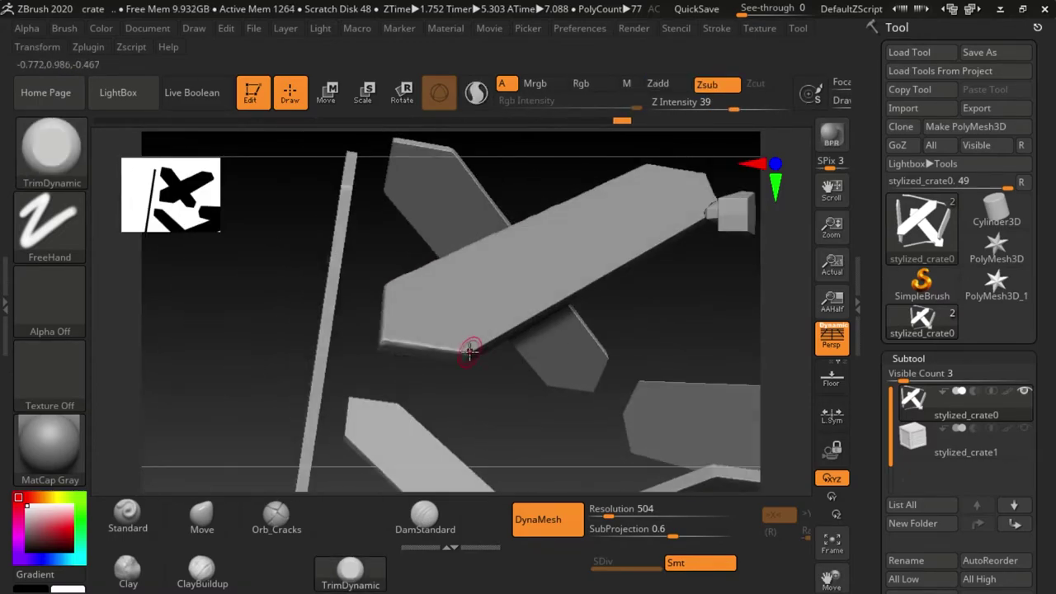
{"action": "right_click_drag", "start_coordinate": [644, 303], "coordinate": [412, 366]}
{"action": "mouse_move", "coordinate": [473, 344]}
{"action": "right_mouse_down"}
{"action": "mouse_move", "coordinate": [605, 368]}
{"action": "mouse_move", "coordinate": [501, 381]}
{"action": "right_mouse_up"}
{"action": "right_click_drag", "start_coordinate": [577, 367], "coordinate": [509, 373]}
{"action": "mouse_move", "coordinate": [684, 309]}
{"action": "right_mouse_down"}
{"action": "mouse_move", "coordinate": [662, 319]}
{"action": "mouse_move", "coordinate": [448, 245]}
{"action": "mouse_move", "coordinate": [606, 421]}
{"action": "mouse_move", "coordinate": [643, 403]}
{"action": "mouse_move", "coordinate": [346, 325]}
{"action": "mouse_move", "coordinate": [676, 253]}
{"action": "mouse_move", "coordinate": [613, 240]}
{"action": "mouse_move", "coordinate": [506, 271]}
{"action": "mouse_move", "coordinate": [594, 176]}
{"action": "right_mouse_up"}
{"action": "right_click_drag", "start_coordinate": [448, 251], "coordinate": [460, 223]}
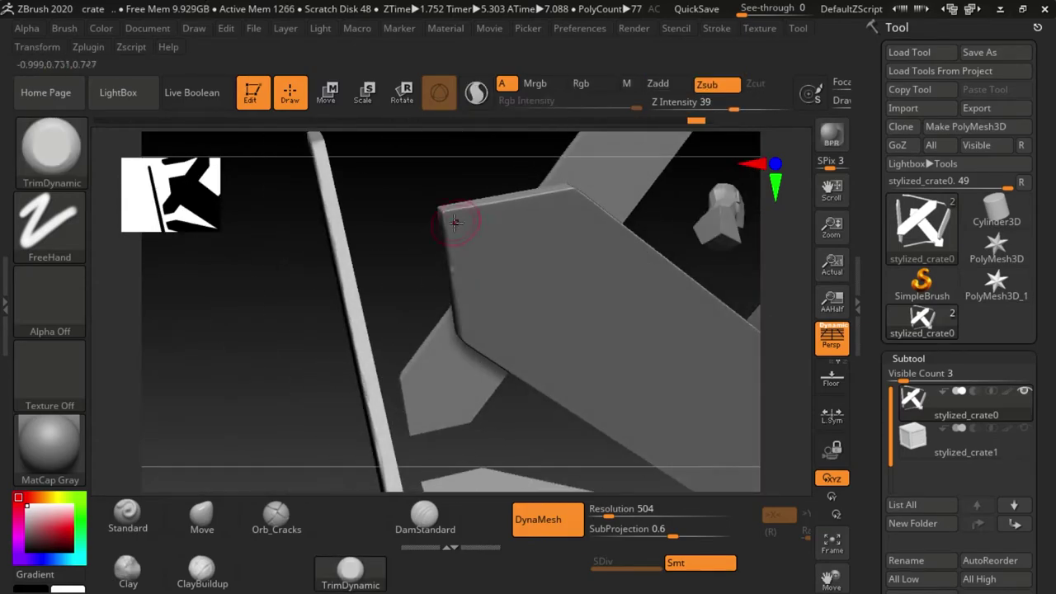
{"action": "mouse_move", "coordinate": [608, 189]}
{"action": "right_mouse_down"}
{"action": "mouse_move", "coordinate": [584, 183]}
{"action": "mouse_move", "coordinate": [632, 203]}
{"action": "right_mouse_up"}
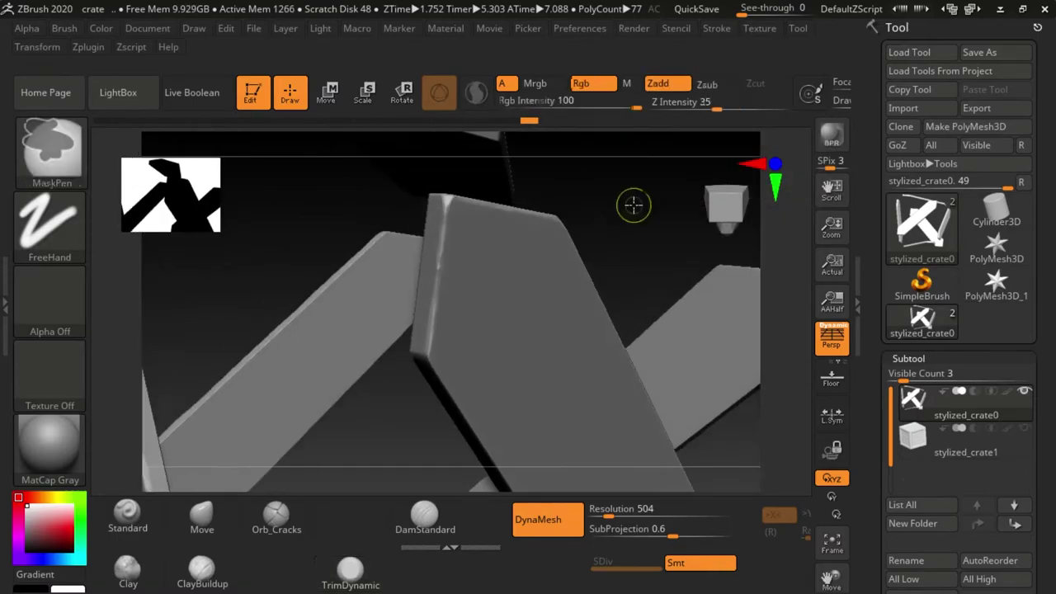
{"action": "mouse_move", "coordinate": [432, 242]}
{"action": "right_mouse_down"}
{"action": "mouse_move", "coordinate": [632, 160]}
{"action": "mouse_move", "coordinate": [615, 256]}
{"action": "mouse_move", "coordinate": [413, 228]}
{"action": "mouse_move", "coordinate": [476, 236]}
{"action": "right_mouse_up"}
{"action": "mouse_move", "coordinate": [469, 273]}
{"action": "right_mouse_down"}
{"action": "mouse_move", "coordinate": [442, 260]}
{"action": "mouse_move", "coordinate": [615, 191]}
{"action": "mouse_move", "coordinate": [393, 276]}
{"action": "mouse_move", "coordinate": [389, 235]}
{"action": "right_mouse_up"}
{"action": "right_click_drag", "start_coordinate": [425, 310], "coordinate": [418, 255]}
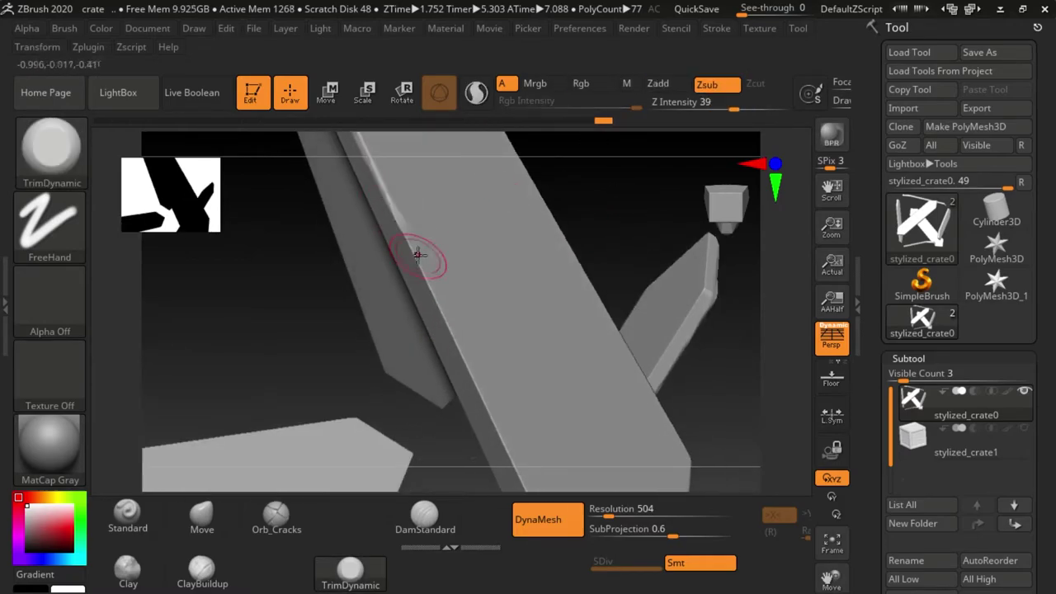
{"action": "right_click_drag", "start_coordinate": [630, 227], "coordinate": [348, 241]}
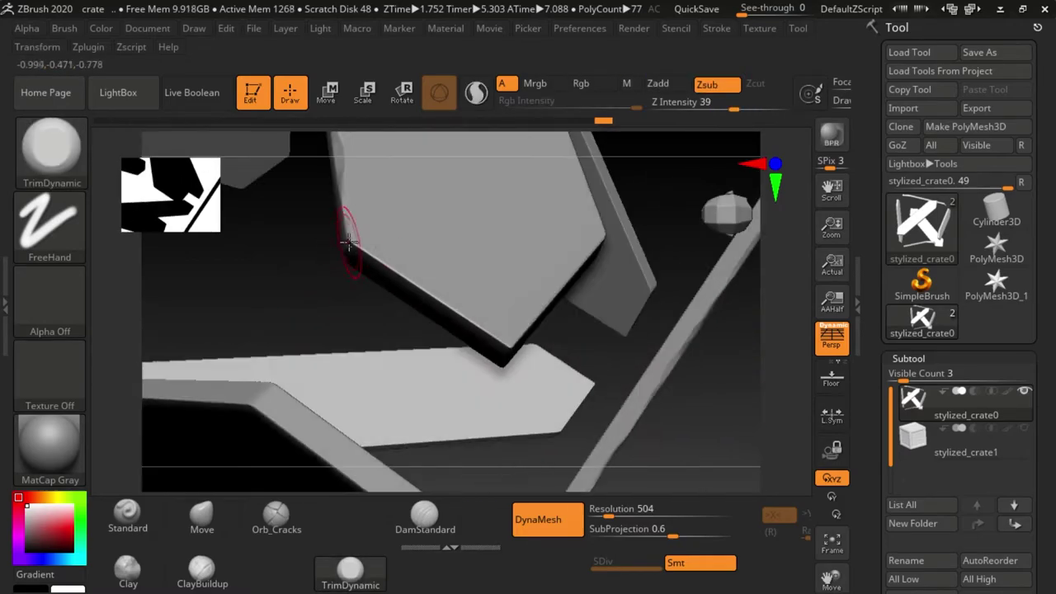
{"action": "right_click_drag", "start_coordinate": [546, 312], "coordinate": [487, 330]}
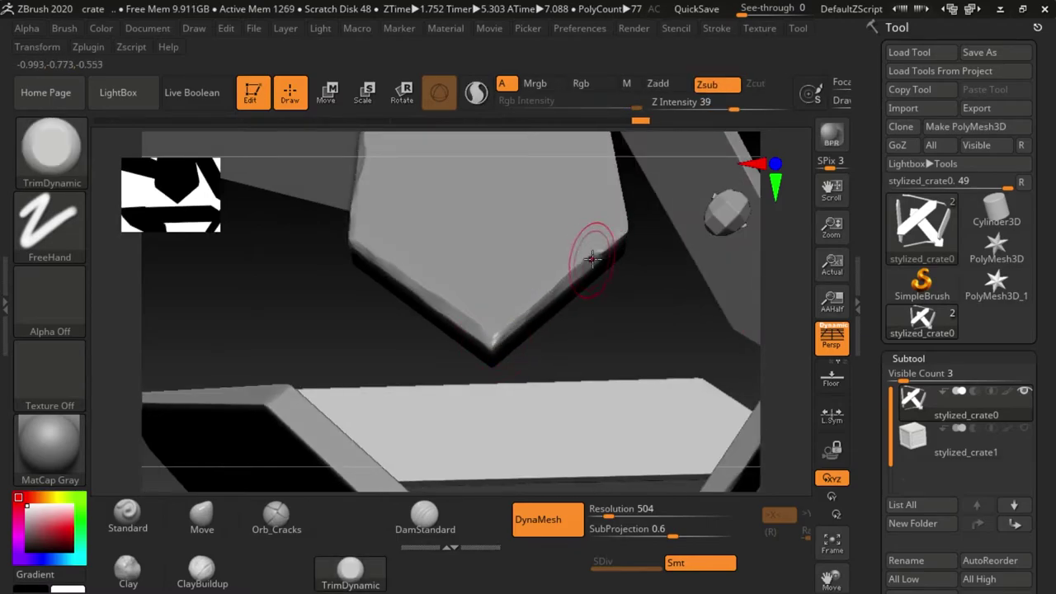
{"action": "mouse_move", "coordinate": [592, 259]}
{"action": "right_mouse_down"}
{"action": "mouse_move", "coordinate": [660, 252]}
{"action": "mouse_move", "coordinate": [499, 391]}
{"action": "right_mouse_up"}
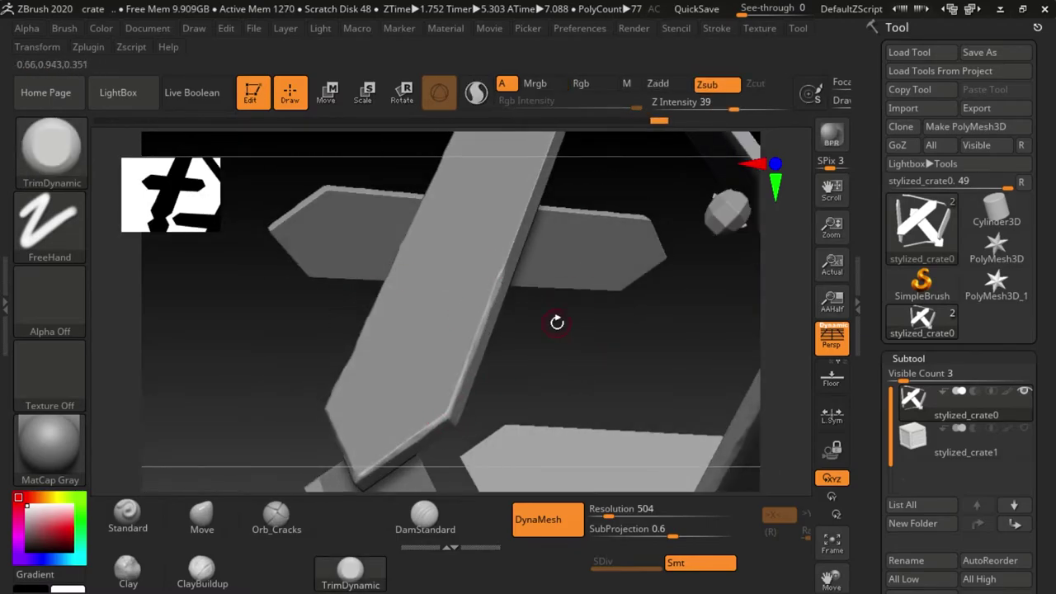
{"action": "right_click_drag", "start_coordinate": [557, 322], "coordinate": [486, 406]}
{"action": "mouse_move", "coordinate": [587, 290]}
{"action": "right_mouse_down"}
{"action": "mouse_move", "coordinate": [448, 325]}
{"action": "mouse_move", "coordinate": [698, 226]}
{"action": "mouse_move", "coordinate": [587, 308]}
{"action": "mouse_move", "coordinate": [566, 217]}
{"action": "mouse_move", "coordinate": [589, 245]}
{"action": "mouse_move", "coordinate": [483, 240]}
{"action": "mouse_move", "coordinate": [516, 272]}
{"action": "mouse_move", "coordinate": [336, 367]}
{"action": "mouse_move", "coordinate": [530, 347]}
{"action": "mouse_move", "coordinate": [594, 289]}
{"action": "mouse_move", "coordinate": [176, 441]}
{"action": "right_mouse_up"}
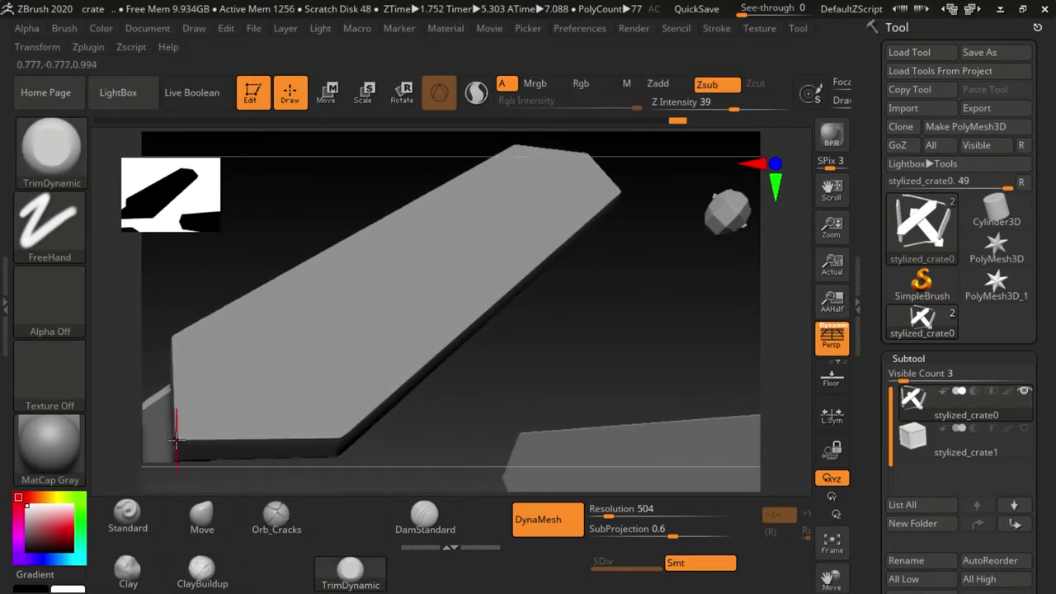
- Orbit around the crate to check the plank ends and edges, ending on a low tilted view
{"action": "right_click_drag", "start_coordinate": [347, 429], "coordinate": [366, 427]}
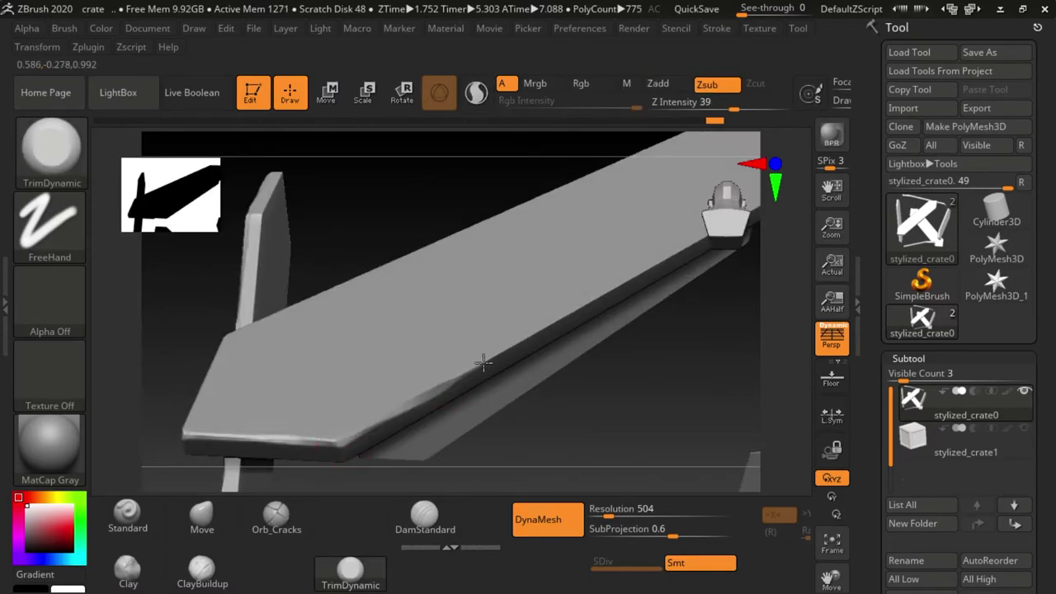
{"action": "right_click_drag", "start_coordinate": [484, 362], "coordinate": [443, 423]}
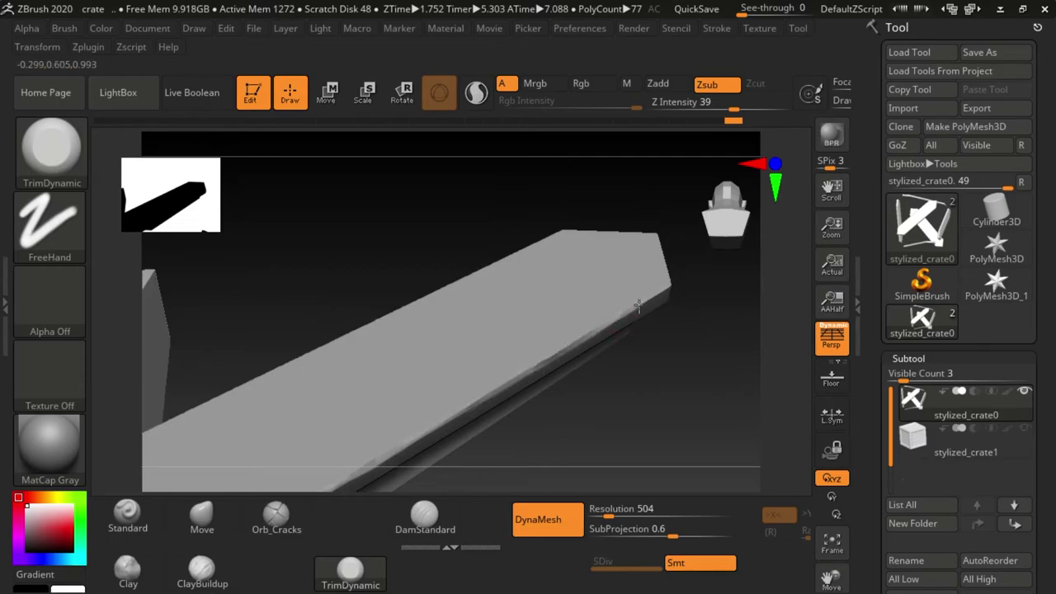
{"action": "mouse_move", "coordinate": [551, 361]}
{"action": "right_mouse_down"}
{"action": "mouse_move", "coordinate": [587, 382]}
{"action": "mouse_move", "coordinate": [679, 377]}
{"action": "mouse_move", "coordinate": [592, 384]}
{"action": "mouse_move", "coordinate": [655, 295]}
{"action": "mouse_move", "coordinate": [589, 300]}
{"action": "right_mouse_up"}
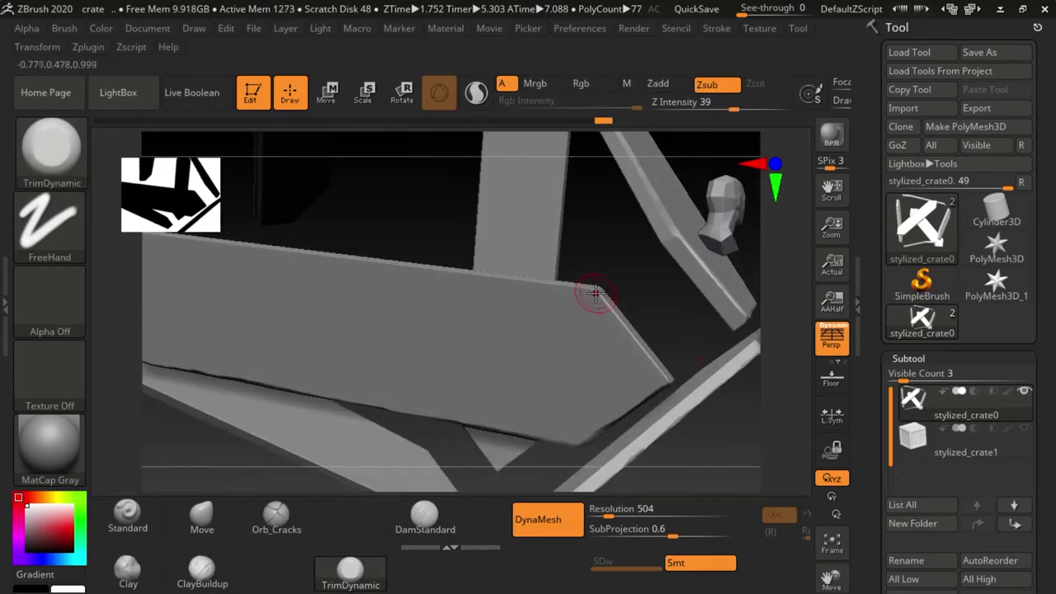
{"action": "mouse_move", "coordinate": [700, 350]}
{"action": "right_mouse_down"}
{"action": "mouse_move", "coordinate": [566, 278]}
{"action": "mouse_move", "coordinate": [582, 214]}
{"action": "mouse_move", "coordinate": [608, 228]}
{"action": "mouse_move", "coordinate": [645, 434]}
{"action": "mouse_move", "coordinate": [498, 338]}
{"action": "mouse_move", "coordinate": [478, 377]}
{"action": "mouse_move", "coordinate": [560, 354]}
{"action": "mouse_move", "coordinate": [469, 351]}
{"action": "mouse_move", "coordinate": [448, 286]}
{"action": "mouse_move", "coordinate": [530, 333]}
{"action": "mouse_move", "coordinate": [472, 313]}
{"action": "mouse_move", "coordinate": [358, 366]}
{"action": "right_mouse_up"}
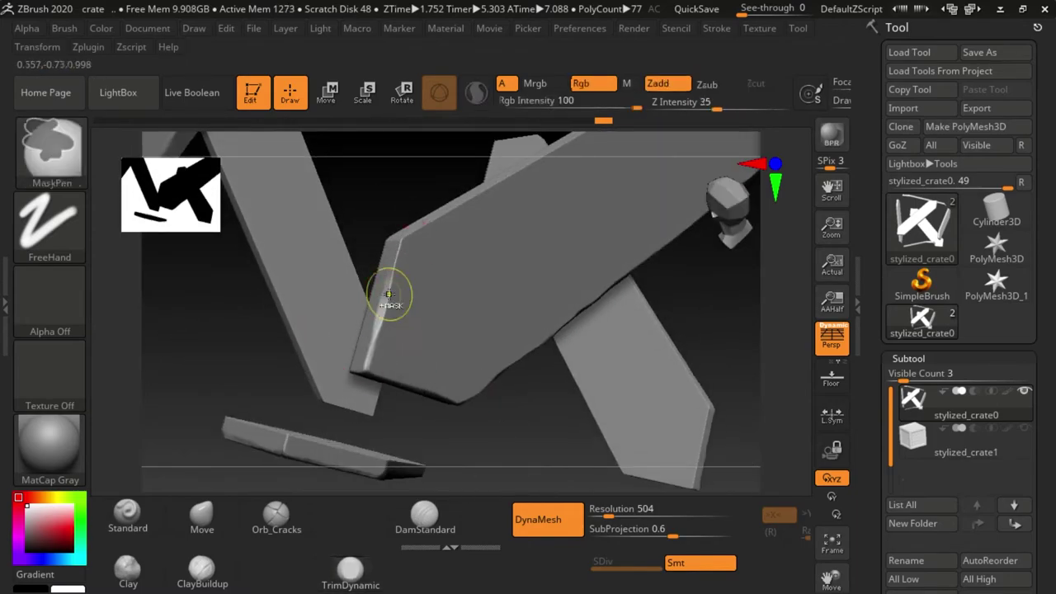
{"action": "right_click_drag", "start_coordinate": [401, 219], "coordinate": [299, 377]}
{"action": "mouse_move", "coordinate": [433, 244]}
{"action": "right_mouse_down"}
{"action": "mouse_move", "coordinate": [551, 219]}
{"action": "mouse_move", "coordinate": [549, 206]}
{"action": "mouse_move", "coordinate": [523, 207]}
{"action": "mouse_move", "coordinate": [633, 411]}
{"action": "mouse_move", "coordinate": [676, 313]}
{"action": "mouse_move", "coordinate": [353, 355]}
{"action": "right_mouse_up"}
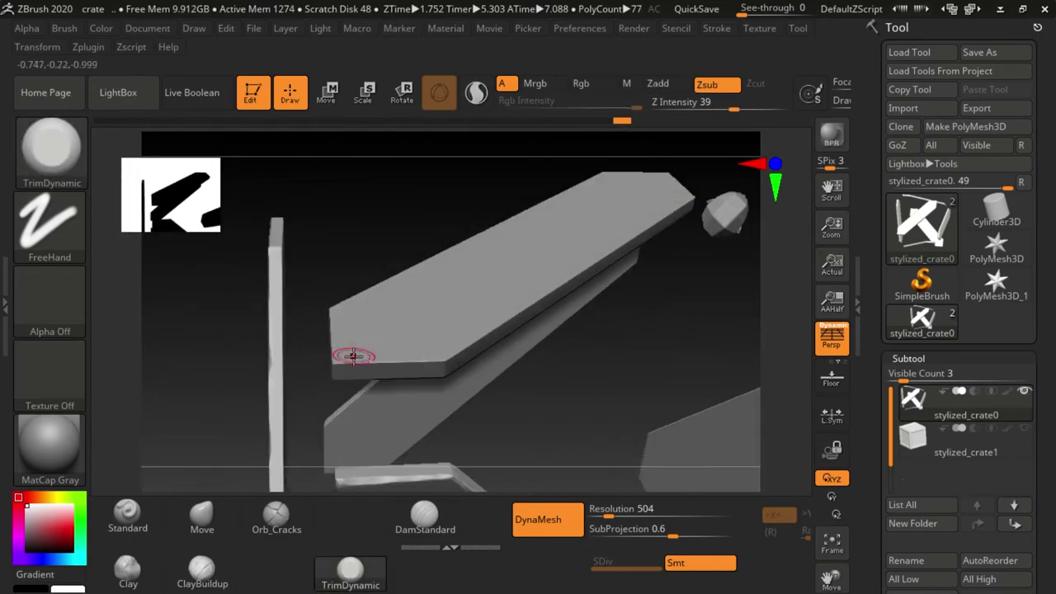
{"action": "right_click_drag", "start_coordinate": [527, 348], "coordinate": [418, 393]}
{"action": "mouse_move", "coordinate": [536, 257]}
{"action": "right_mouse_down"}
{"action": "mouse_move", "coordinate": [566, 236]}
{"action": "mouse_move", "coordinate": [642, 294]}
{"action": "mouse_move", "coordinate": [619, 240]}
{"action": "mouse_move", "coordinate": [665, 250]}
{"action": "mouse_move", "coordinate": [442, 320]}
{"action": "right_mouse_up"}
{"action": "mouse_move", "coordinate": [561, 304]}
{"action": "right_mouse_down"}
{"action": "mouse_move", "coordinate": [528, 295]}
{"action": "mouse_move", "coordinate": [534, 262]}
{"action": "right_mouse_up"}
{"action": "mouse_move", "coordinate": [665, 409]}
{"action": "right_mouse_down"}
{"action": "mouse_move", "coordinate": [585, 198]}
{"action": "mouse_move", "coordinate": [495, 227]}
{"action": "right_mouse_up"}
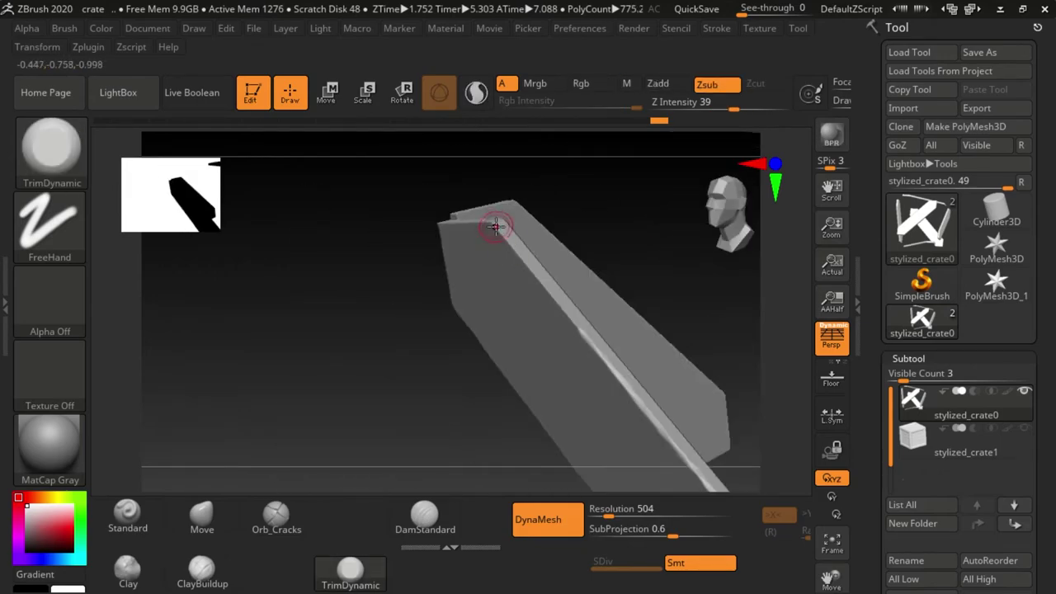
{"action": "mouse_move", "coordinate": [572, 222]}
{"action": "right_mouse_down"}
{"action": "mouse_move", "coordinate": [483, 276]}
{"action": "mouse_move", "coordinate": [536, 228]}
{"action": "mouse_move", "coordinate": [648, 189]}
{"action": "mouse_move", "coordinate": [515, 219]}
{"action": "mouse_move", "coordinate": [663, 313]}
{"action": "mouse_move", "coordinate": [608, 252]}
{"action": "mouse_move", "coordinate": [364, 309]}
{"action": "right_mouse_up"}
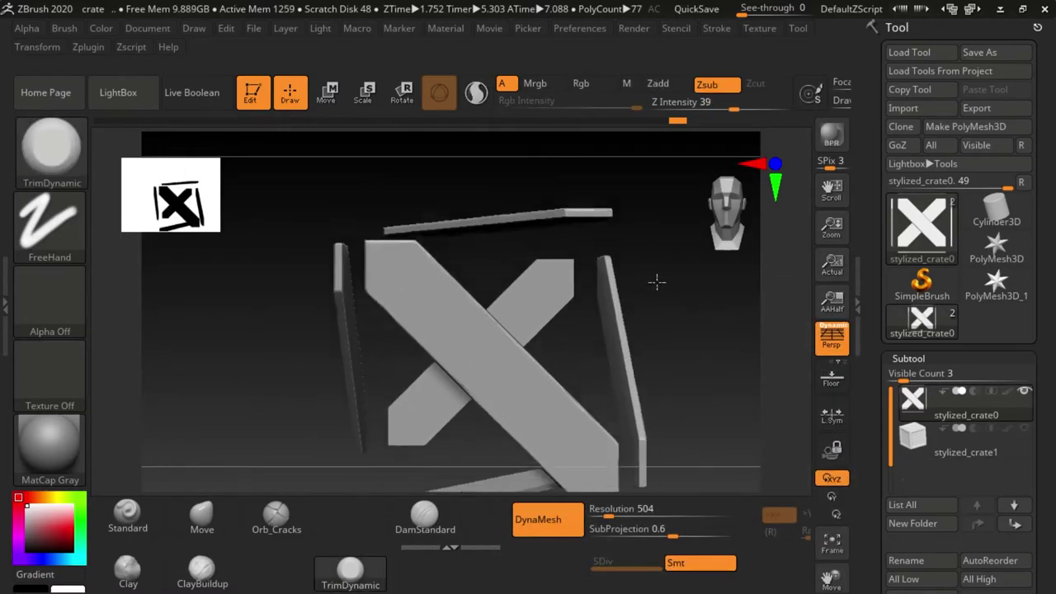
{"action": "mouse_move", "coordinate": [408, 226]}
{"action": "right_mouse_down"}
{"action": "mouse_move", "coordinate": [668, 275]}
{"action": "mouse_move", "coordinate": [275, 314]}
{"action": "mouse_move", "coordinate": [141, 224]}
{"action": "mouse_move", "coordinate": [663, 273]}
{"action": "mouse_move", "coordinate": [369, 252]}
{"action": "right_mouse_up"}
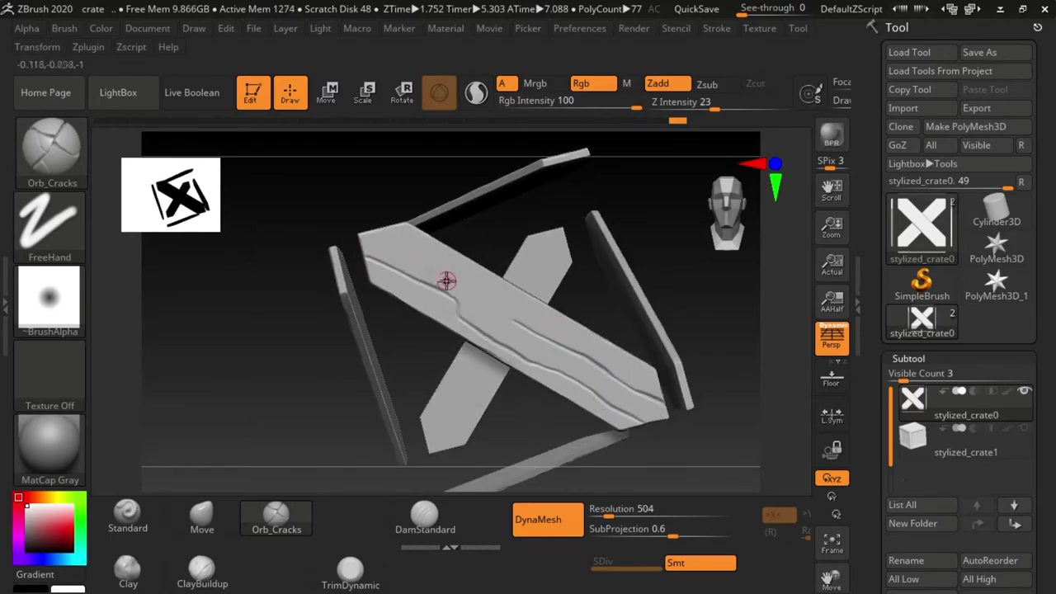
- Carve three Orb_Cracks grain lines along the diagonal plank's length and lower-left, rotating between strokes
{"action": "mouse_move", "coordinate": [507, 270]}
{"action": "right_mouse_down"}
{"action": "mouse_move", "coordinate": [540, 236]}
{"action": "mouse_move", "coordinate": [435, 350]}
{"action": "right_mouse_up"}
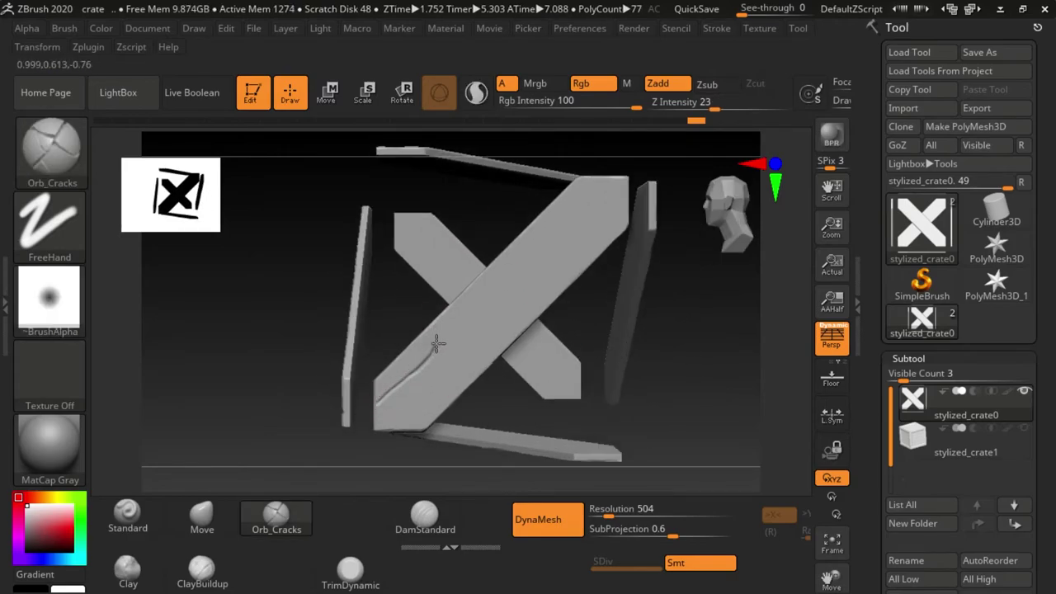
{"action": "mouse_move", "coordinate": [437, 342]}
{"action": "left_mouse_down"}
{"action": "mouse_move", "coordinate": [396, 420]}
{"action": "mouse_move", "coordinate": [598, 210]}
{"action": "left_mouse_up"}
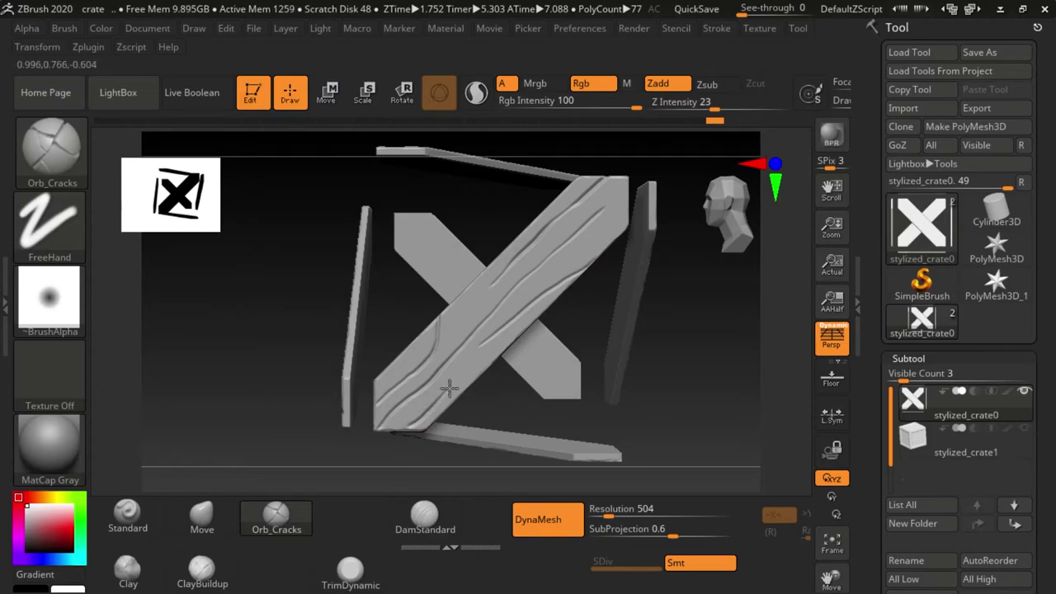
{"action": "mouse_move", "coordinate": [589, 246]}
{"action": "right_mouse_down"}
{"action": "mouse_move", "coordinate": [624, 361]}
{"action": "mouse_move", "coordinate": [509, 276]}
{"action": "right_mouse_up"}
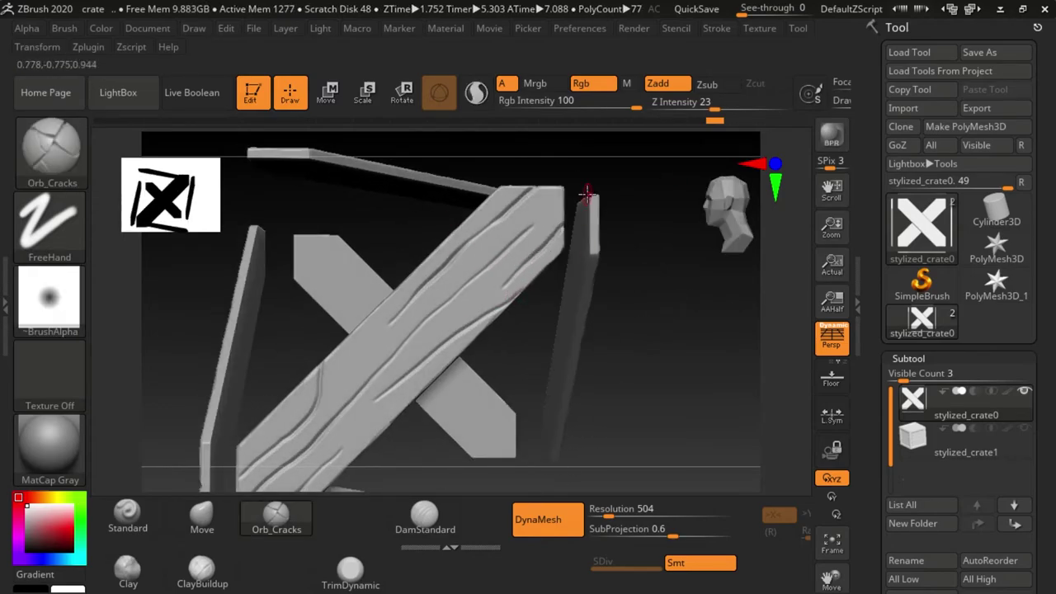
{"action": "mouse_move", "coordinate": [587, 194]}
{"action": "right_mouse_down"}
{"action": "mouse_move", "coordinate": [233, 307]}
{"action": "mouse_move", "coordinate": [272, 349]}
{"action": "mouse_move", "coordinate": [376, 235]}
{"action": "right_mouse_up"}
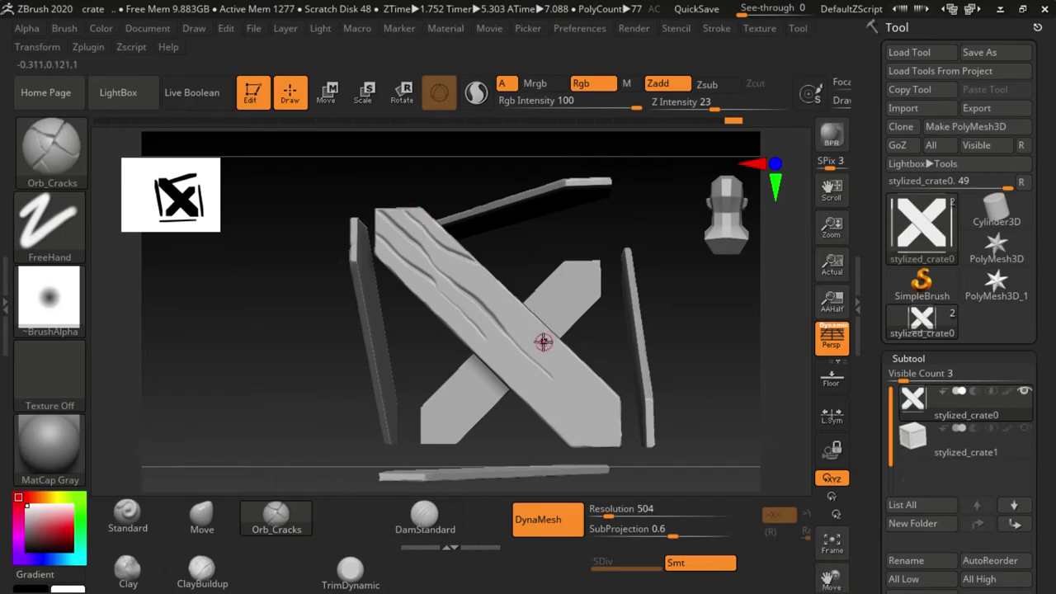
{"action": "right_click_drag", "start_coordinate": [543, 342], "coordinate": [627, 314]}
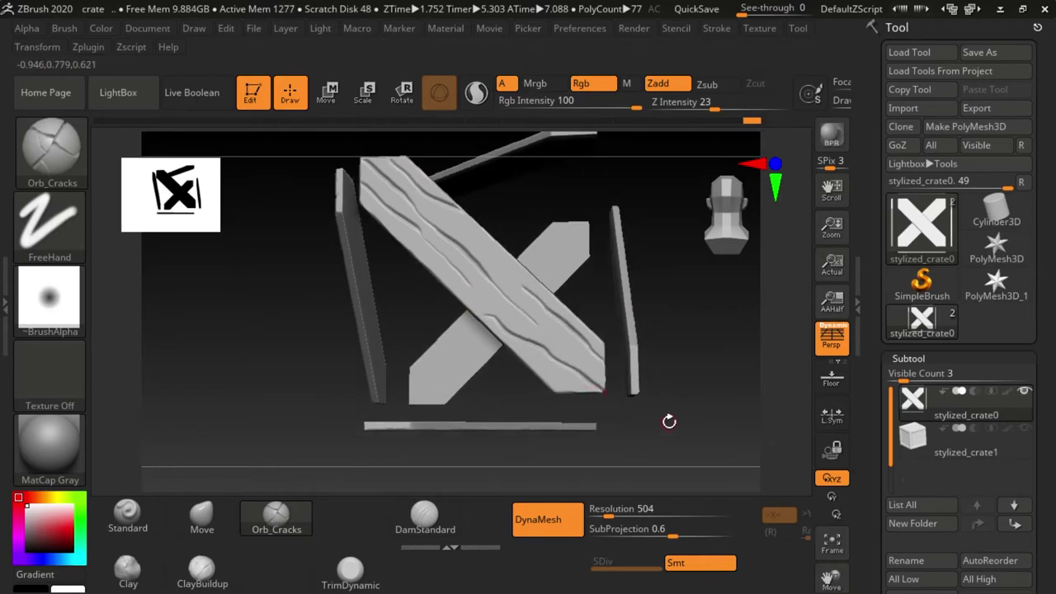
{"action": "mouse_move", "coordinate": [669, 421]}
{"action": "right_mouse_down"}
{"action": "mouse_move", "coordinate": [733, 366]}
{"action": "mouse_move", "coordinate": [338, 349]}
{"action": "mouse_move", "coordinate": [429, 299]}
{"action": "mouse_move", "coordinate": [452, 202]}
{"action": "right_mouse_up"}
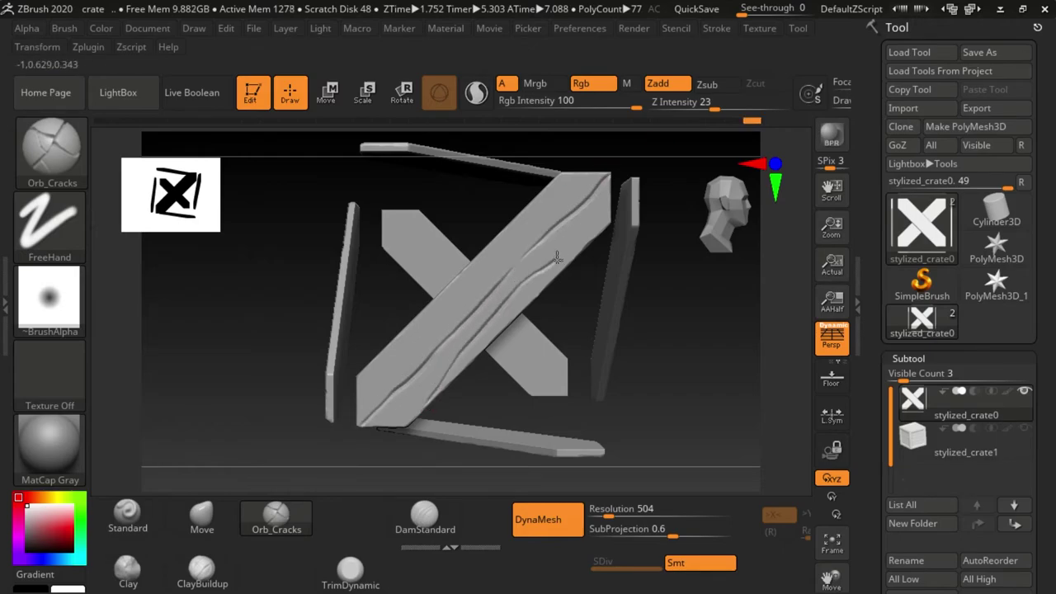
{"action": "mouse_move", "coordinate": [552, 263]}
{"action": "right_mouse_down"}
{"action": "mouse_move", "coordinate": [575, 292]}
{"action": "mouse_move", "coordinate": [504, 321]}
{"action": "right_mouse_up"}
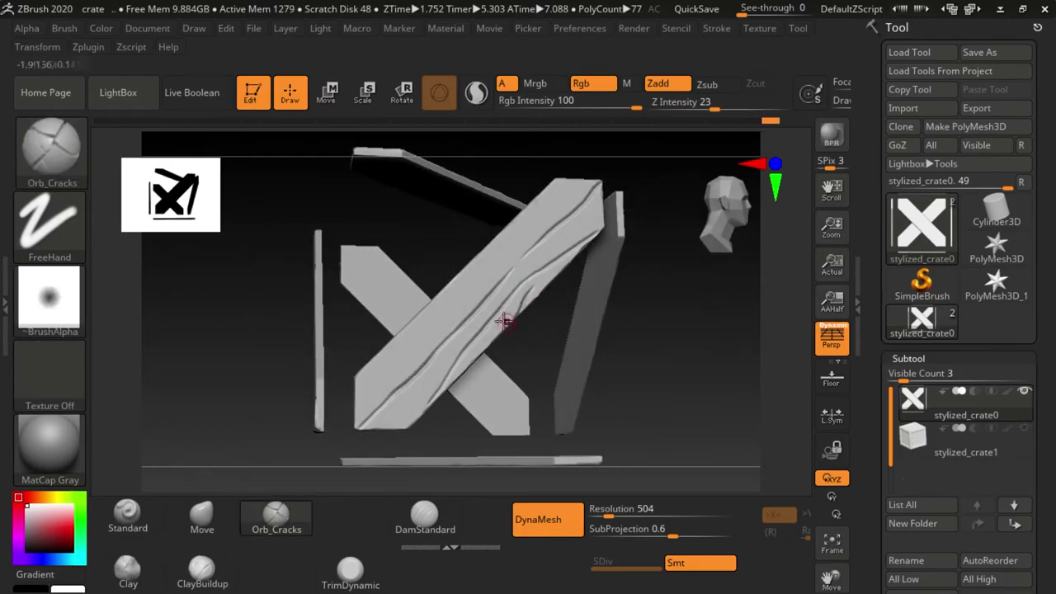
{"action": "left_click_drag", "start_coordinate": [366, 377], "coordinate": [518, 196]}
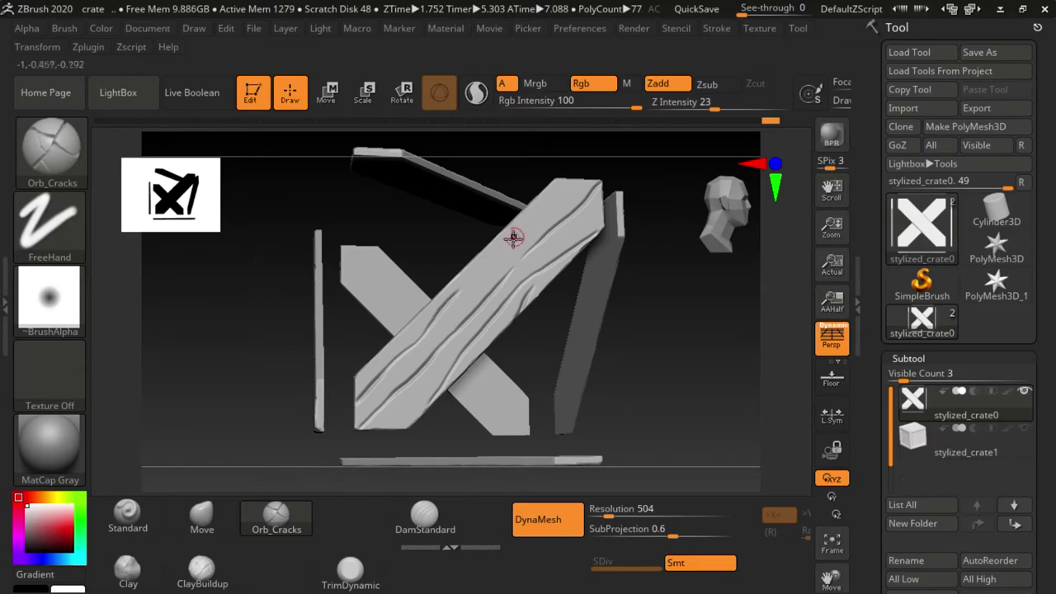
{"action": "mouse_move", "coordinate": [643, 214]}
{"action": "right_mouse_down"}
{"action": "mouse_move", "coordinate": [608, 341]}
{"action": "mouse_move", "coordinate": [618, 420]}
{"action": "mouse_move", "coordinate": [648, 270]}
{"action": "mouse_move", "coordinate": [512, 207]}
{"action": "right_mouse_up"}
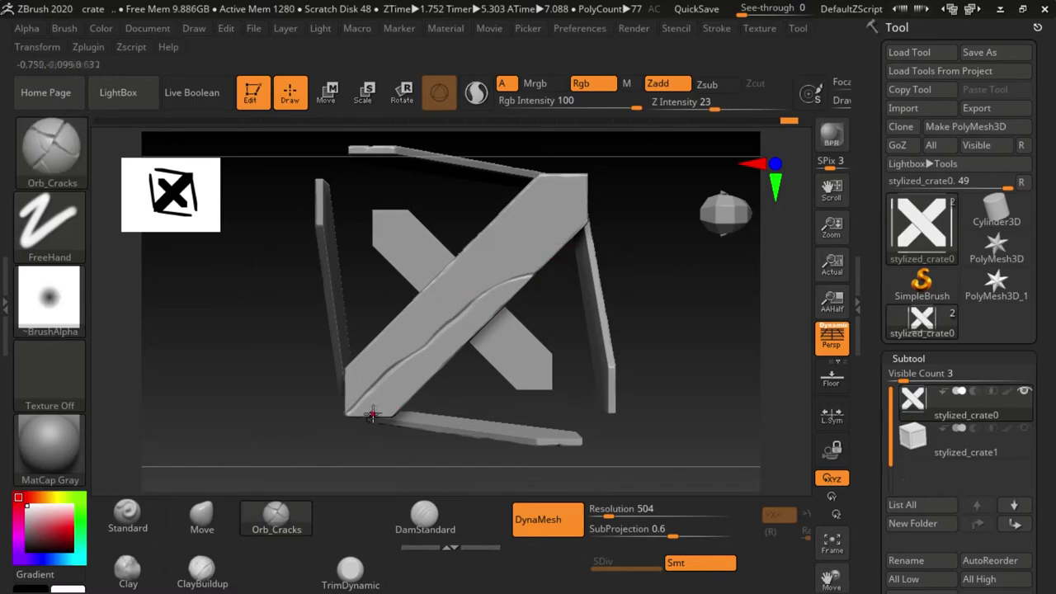
{"action": "left_click_drag", "start_coordinate": [372, 415], "coordinate": [350, 380]}
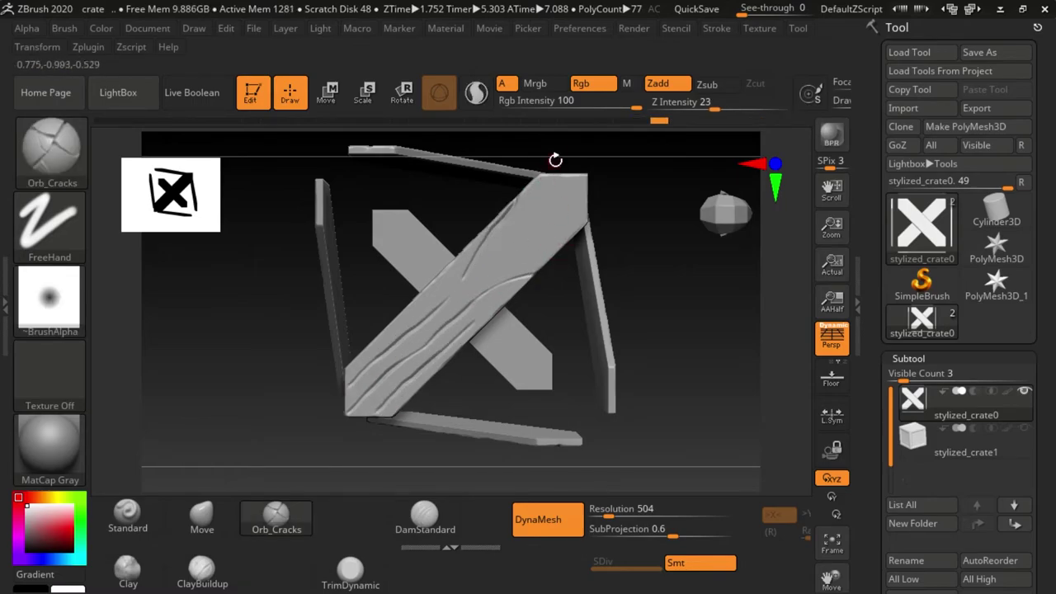
{"action": "mouse_move", "coordinate": [605, 230]}
{"action": "right_mouse_down"}
{"action": "mouse_move", "coordinate": [651, 202]}
{"action": "mouse_move", "coordinate": [348, 344]}
{"action": "right_mouse_up"}
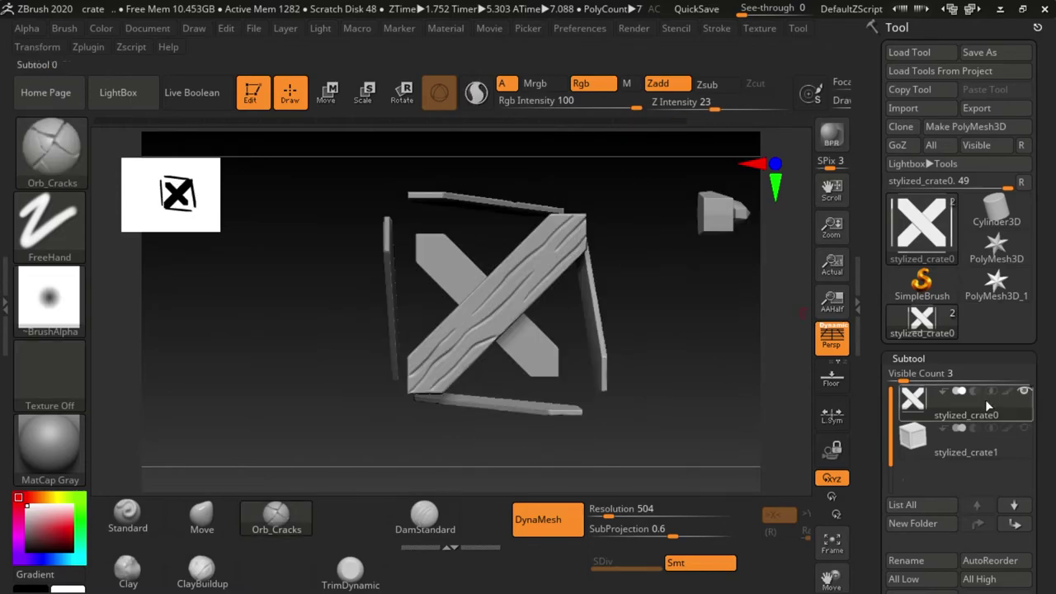
{"action": "mouse_move", "coordinate": [632, 133]}
{"action": "right_mouse_down", "text": "shift"}
{"action": "mouse_move", "coordinate": [667, 311]}
{"action": "mouse_move", "coordinate": [608, 300]}
{"action": "mouse_move", "coordinate": [663, 291]}
{"action": "mouse_move", "coordinate": [636, 368]}
{"action": "mouse_move", "coordinate": [640, 304]}
{"action": "right_mouse_up", "text": "shift"}
{"action": "key", "text": "ctrl+s"}
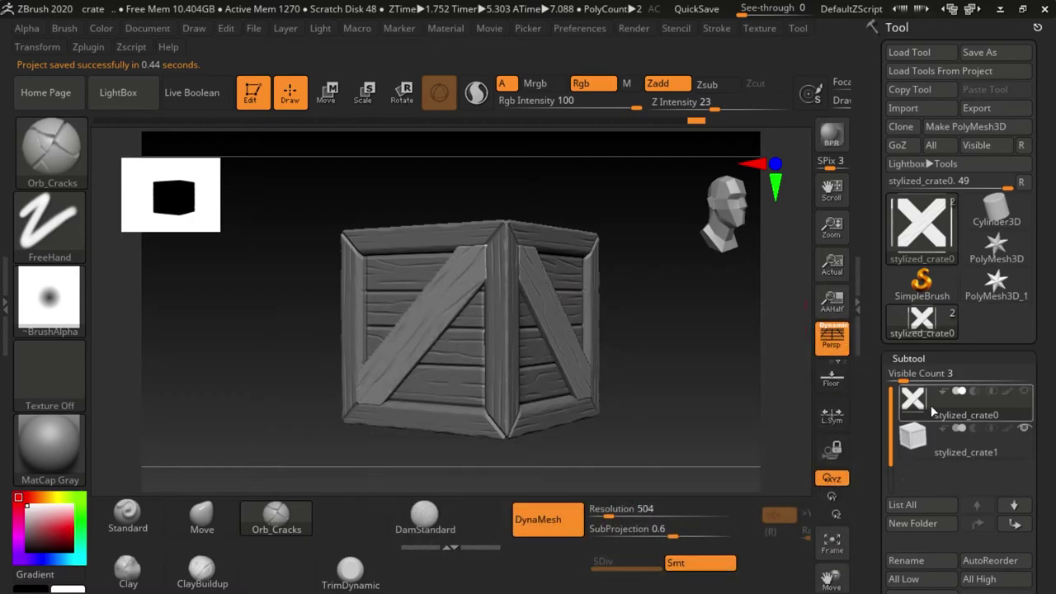
{"action": "left_click", "coordinate": [565, 285], "text": "alt"}
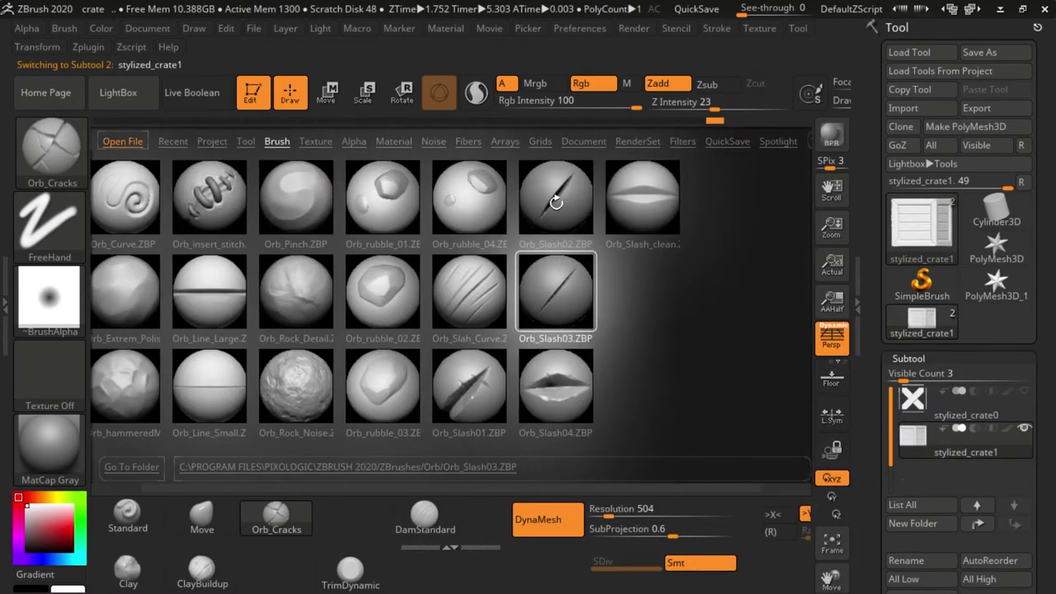
{"action": "double_click", "coordinate": [556, 202]}
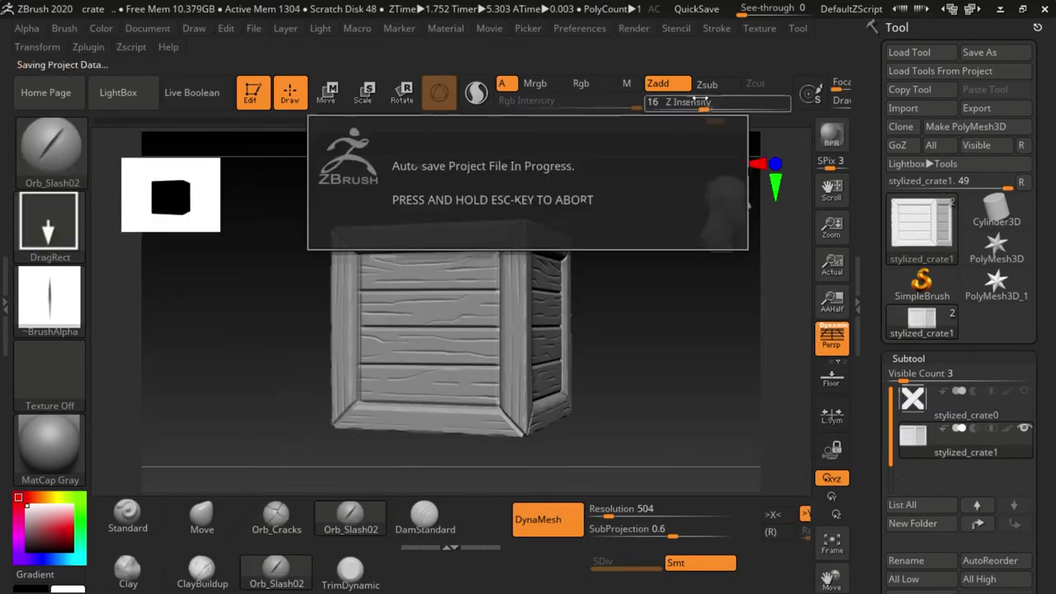
{"action": "right_click_drag", "start_coordinate": [417, 314], "coordinate": [660, 337]}
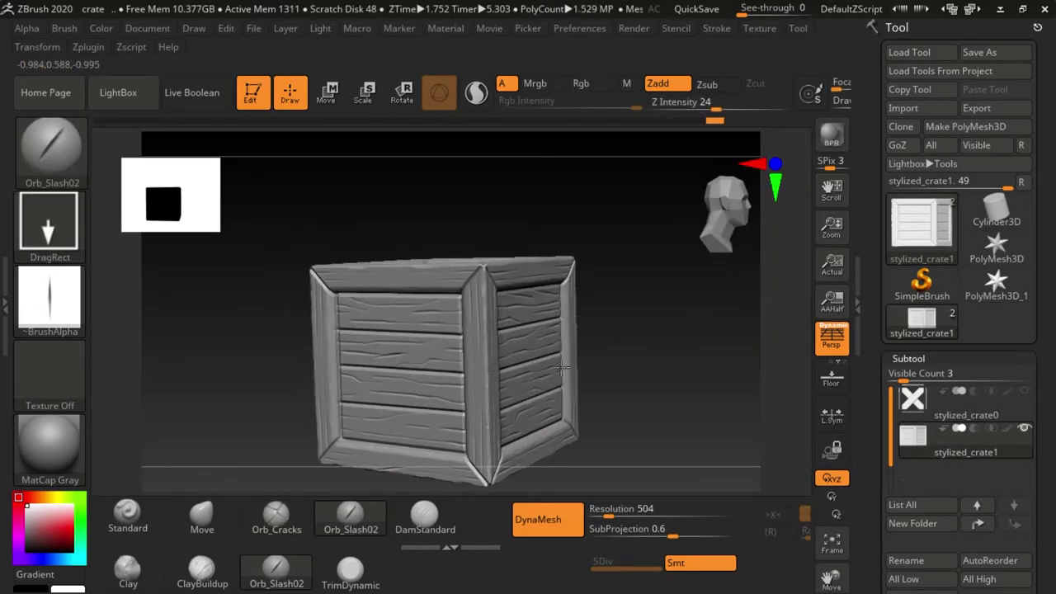
{"action": "mouse_move", "coordinate": [425, 426]}
{"action": "right_mouse_down"}
{"action": "mouse_move", "coordinate": [638, 347]}
{"action": "mouse_move", "coordinate": [623, 411]}
{"action": "mouse_move", "coordinate": [691, 382]}
{"action": "mouse_move", "coordinate": [319, 370]}
{"action": "mouse_move", "coordinate": [370, 352]}
{"action": "right_mouse_up"}
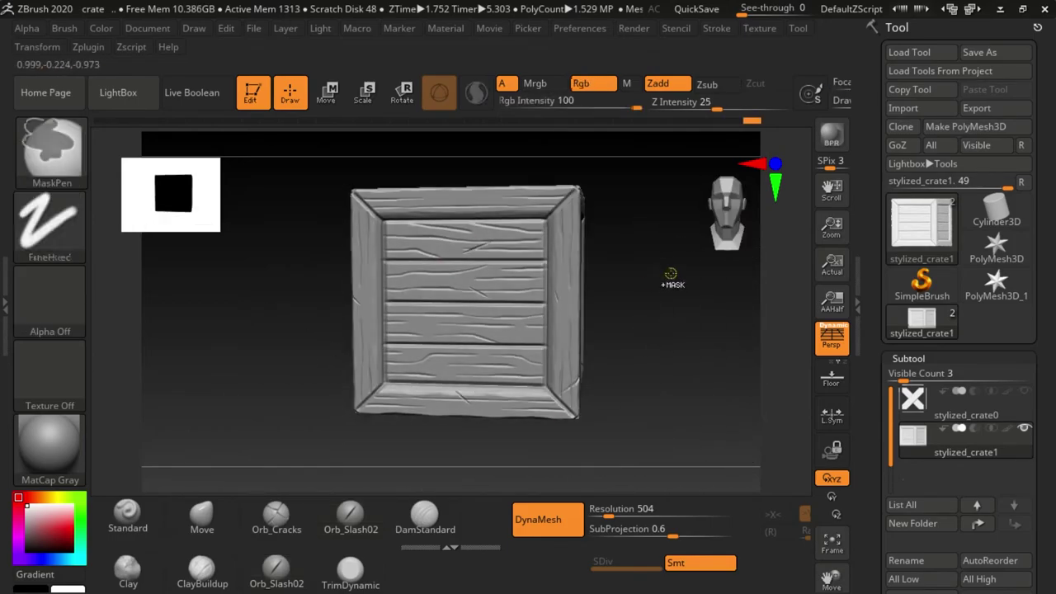
{"action": "mouse_move", "coordinate": [588, 286]}
{"action": "right_mouse_down"}
{"action": "mouse_move", "coordinate": [686, 392]}
{"action": "mouse_move", "coordinate": [669, 313]}
{"action": "right_mouse_up"}
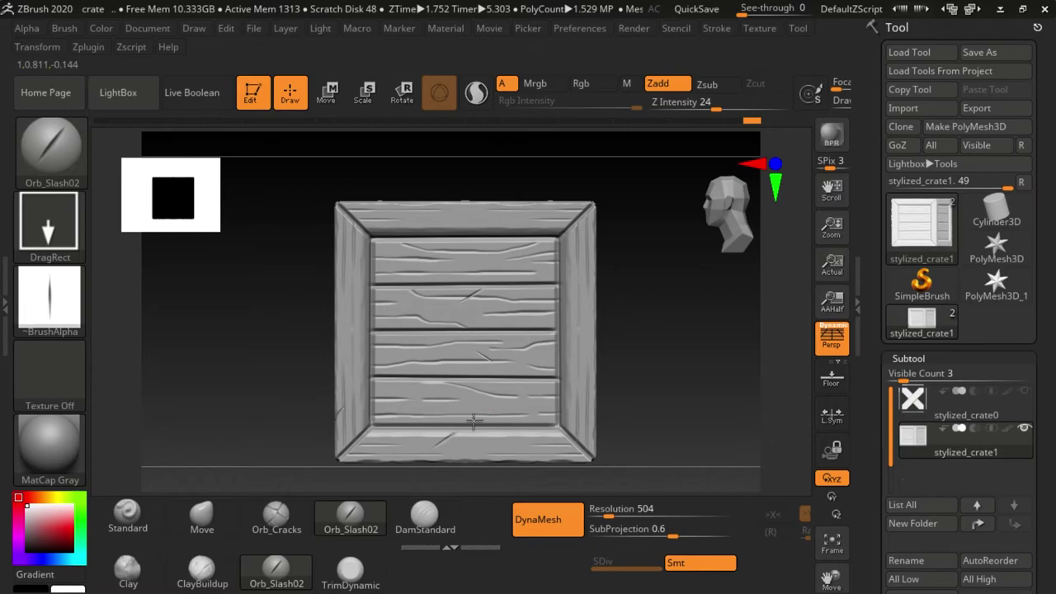
{"action": "mouse_move", "coordinate": [474, 420]}
{"action": "right_mouse_down"}
{"action": "mouse_move", "coordinate": [665, 328]}
{"action": "mouse_move", "coordinate": [410, 325]}
{"action": "mouse_move", "coordinate": [452, 331]}
{"action": "right_mouse_up"}
{"action": "mouse_move", "coordinate": [511, 353]}
{"action": "right_mouse_down"}
{"action": "mouse_move", "coordinate": [460, 273]}
{"action": "mouse_move", "coordinate": [351, 294]}
{"action": "mouse_move", "coordinate": [523, 313]}
{"action": "mouse_move", "coordinate": [374, 405]}
{"action": "mouse_move", "coordinate": [567, 278]}
{"action": "right_mouse_up"}
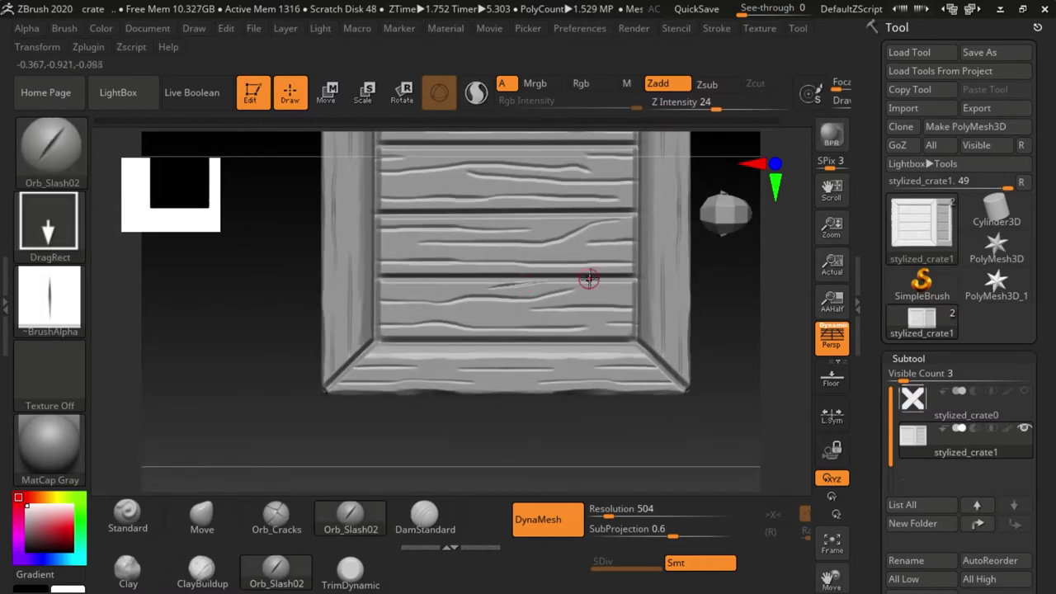
{"action": "key", "text": "f"}
{"action": "mouse_move", "coordinate": [547, 242]}
{"action": "right_mouse_down"}
{"action": "mouse_move", "coordinate": [585, 297]}
{"action": "mouse_move", "coordinate": [682, 281]}
{"action": "right_mouse_up"}
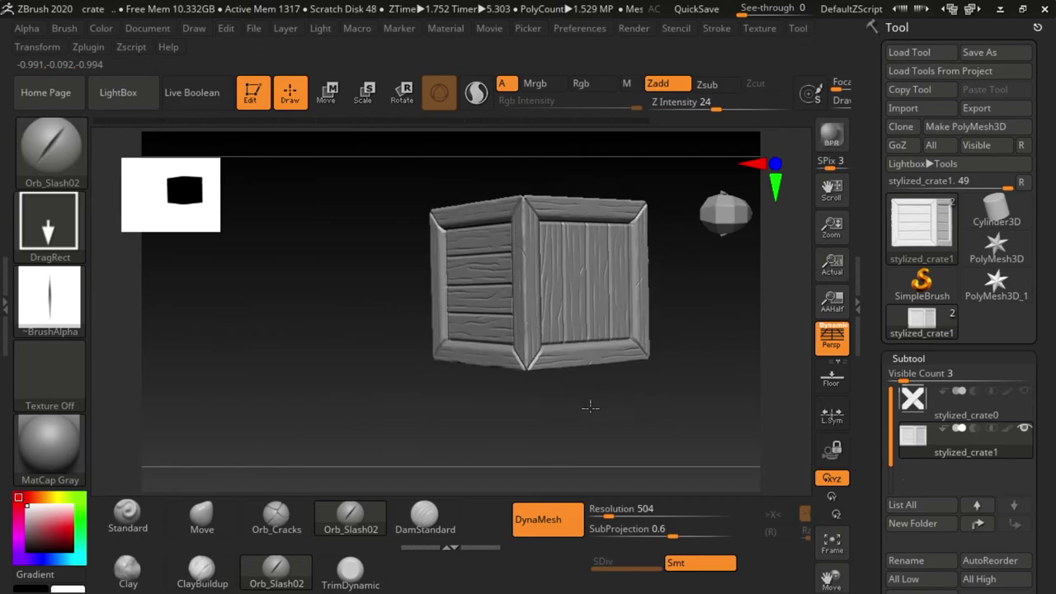
{"action": "mouse_move", "coordinate": [585, 405]}
{"action": "right_mouse_down", "text": "shift"}
{"action": "mouse_move", "coordinate": [345, 401]}
{"action": "mouse_move", "coordinate": [590, 243]}
{"action": "right_mouse_up", "text": "shift"}
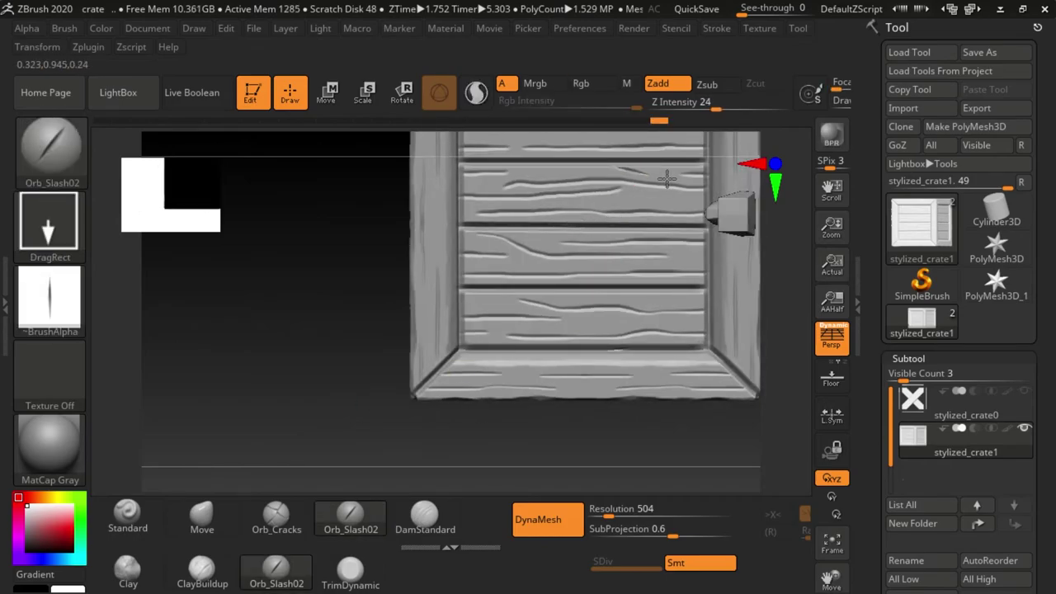
{"action": "mouse_move", "coordinate": [330, 275]}
{"action": "right_mouse_down", "text": "ctrl"}
{"action": "mouse_move", "coordinate": [313, 299]}
{"action": "mouse_move", "coordinate": [585, 360]}
{"action": "mouse_move", "coordinate": [660, 355]}
{"action": "mouse_move", "coordinate": [523, 424]}
{"action": "mouse_move", "coordinate": [681, 309]}
{"action": "mouse_move", "coordinate": [1017, 397]}
{"action": "right_mouse_up", "text": "ctrl"}
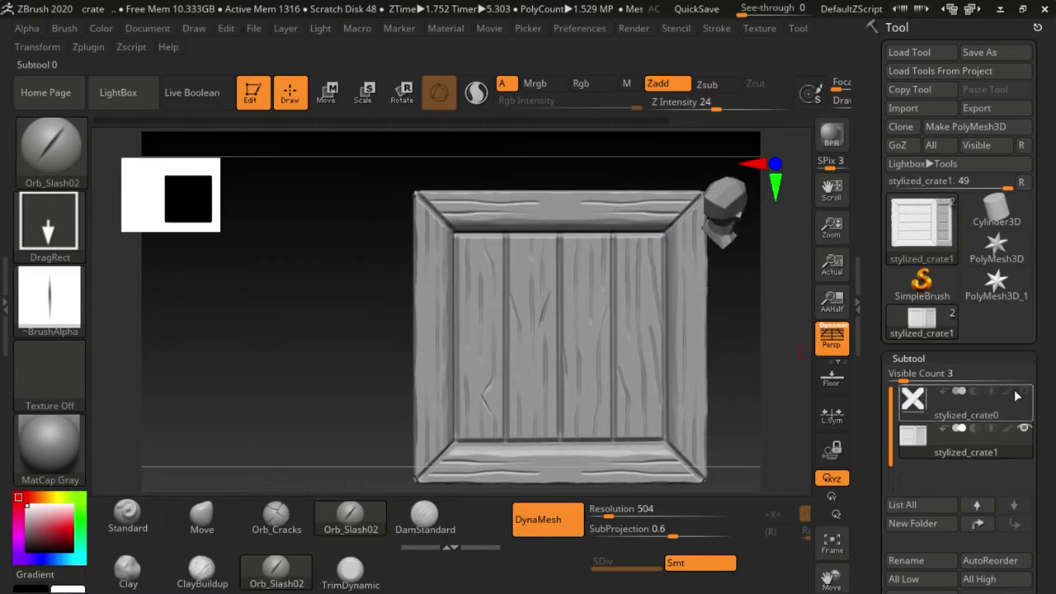
- Activate the stylized_crate0 subtool and review the crate's diagonal sticks from front and three-quarter angles
{"action": "left_click", "coordinate": [1018, 397]}
{"action": "mouse_move", "coordinate": [249, 273]}
{"action": "right_mouse_down"}
{"action": "mouse_move", "coordinate": [462, 346]}
{"action": "mouse_move", "coordinate": [405, 370]}
{"action": "right_mouse_up"}
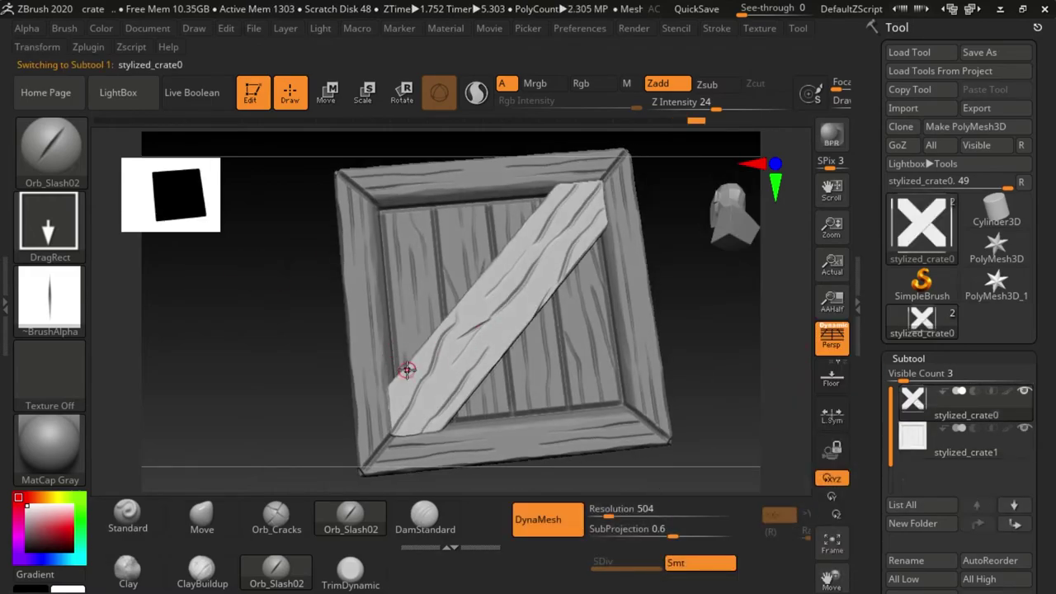
{"action": "mouse_move", "coordinate": [354, 321]}
{"action": "right_mouse_down"}
{"action": "mouse_move", "coordinate": [641, 328]}
{"action": "mouse_move", "coordinate": [513, 307]}
{"action": "right_mouse_up"}
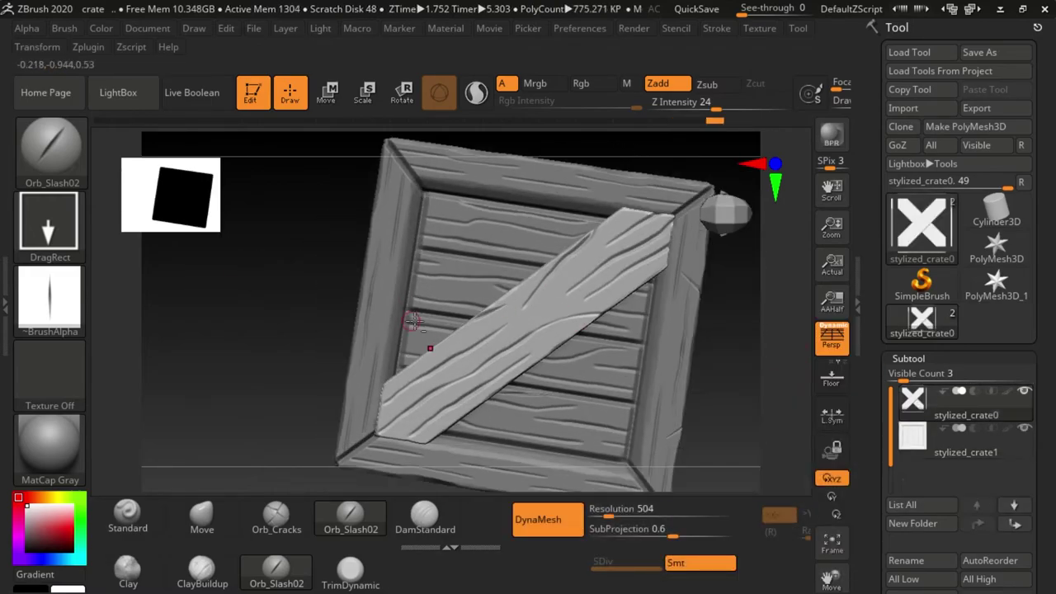
{"action": "right_click_drag", "start_coordinate": [565, 384], "coordinate": [219, 308]}
{"action": "mouse_move", "coordinate": [576, 318]}
{"action": "right_mouse_down"}
{"action": "mouse_move", "coordinate": [519, 358]}
{"action": "mouse_move", "coordinate": [514, 418]}
{"action": "right_mouse_up"}
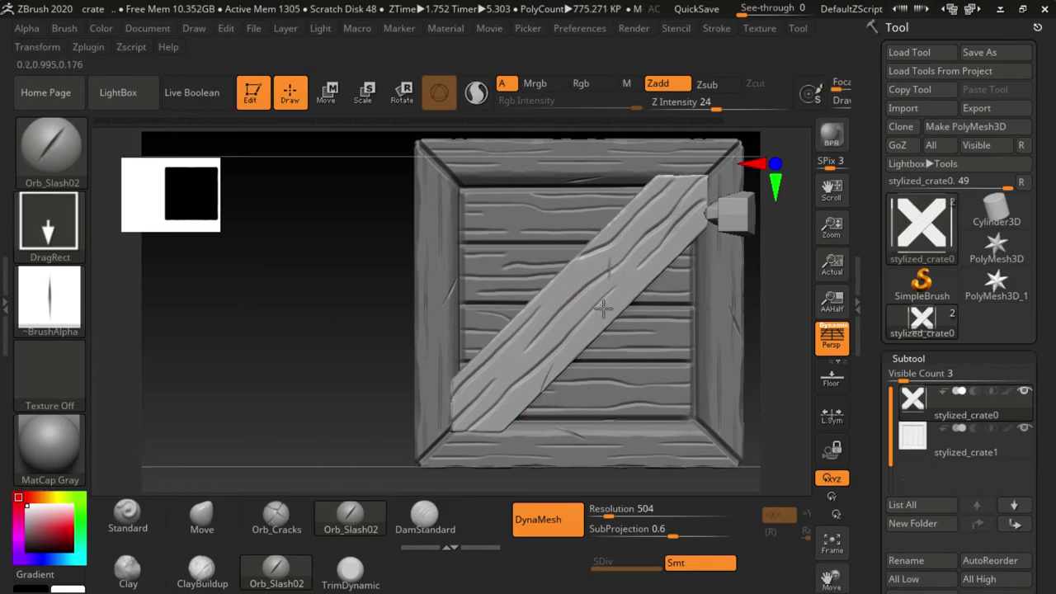
{"action": "mouse_move", "coordinate": [608, 300]}
{"action": "right_mouse_down"}
{"action": "mouse_move", "coordinate": [771, 443]}
{"action": "mouse_move", "coordinate": [578, 349]}
{"action": "right_mouse_up"}
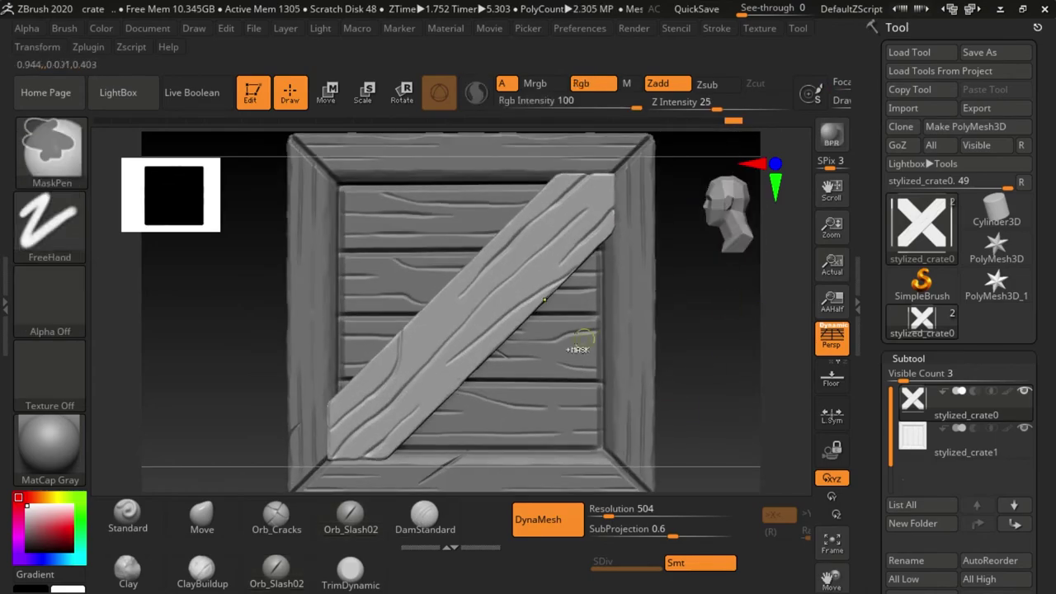
{"action": "mouse_move", "coordinate": [581, 216]}
{"action": "right_mouse_down"}
{"action": "mouse_move", "coordinate": [312, 322]}
{"action": "mouse_move", "coordinate": [718, 255]}
{"action": "mouse_move", "coordinate": [653, 346]}
{"action": "mouse_move", "coordinate": [659, 132]}
{"action": "right_mouse_up"}
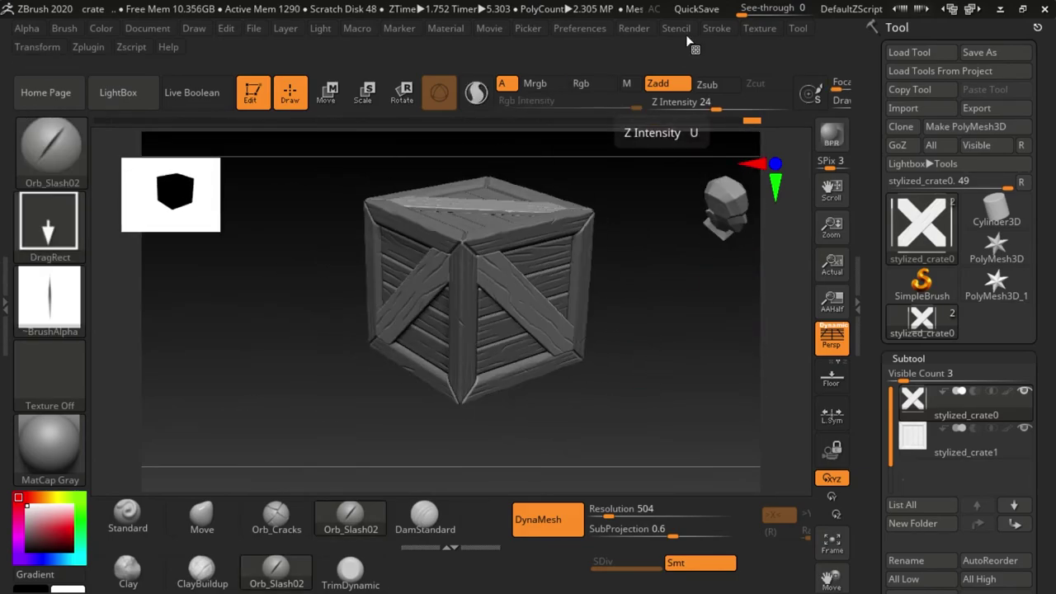
- Export the visible crate subtools as one .obj file using SubTool Master
{"action": "left_click", "coordinate": [99, 48]}
{"action": "left_click", "coordinate": [137, 317]}
{"action": "left_click", "coordinate": [140, 384]}
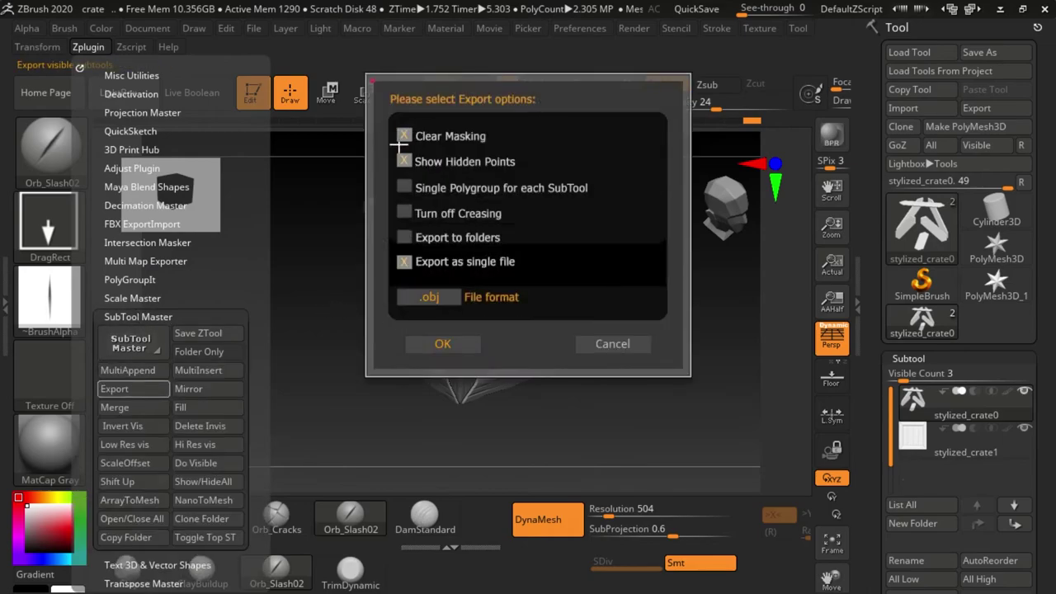
{"action": "left_click", "coordinate": [431, 345]}
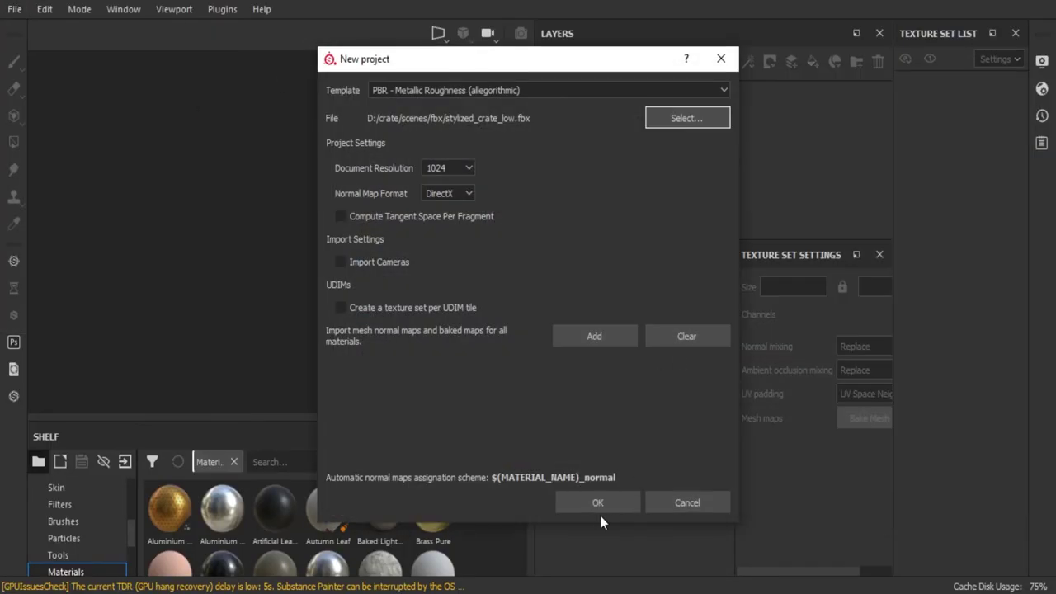
- Create the low-poly crate project and bake all texture sets with Max Frontal Distance 0.025
{"action": "left_click", "coordinate": [600, 509]}
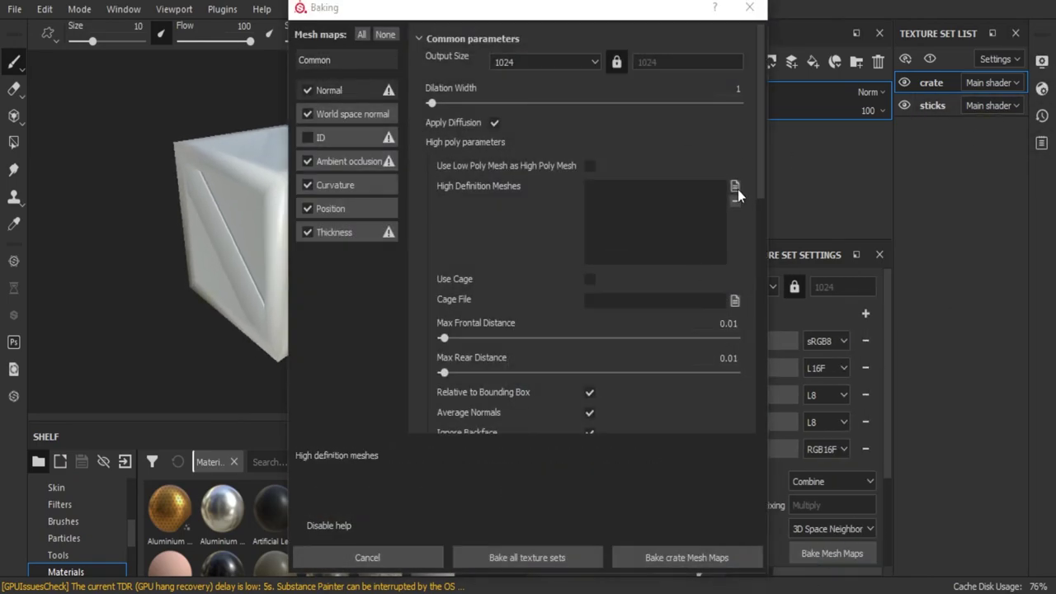
{"action": "left_click_drag", "start_coordinate": [443, 339], "coordinate": [451, 340]}
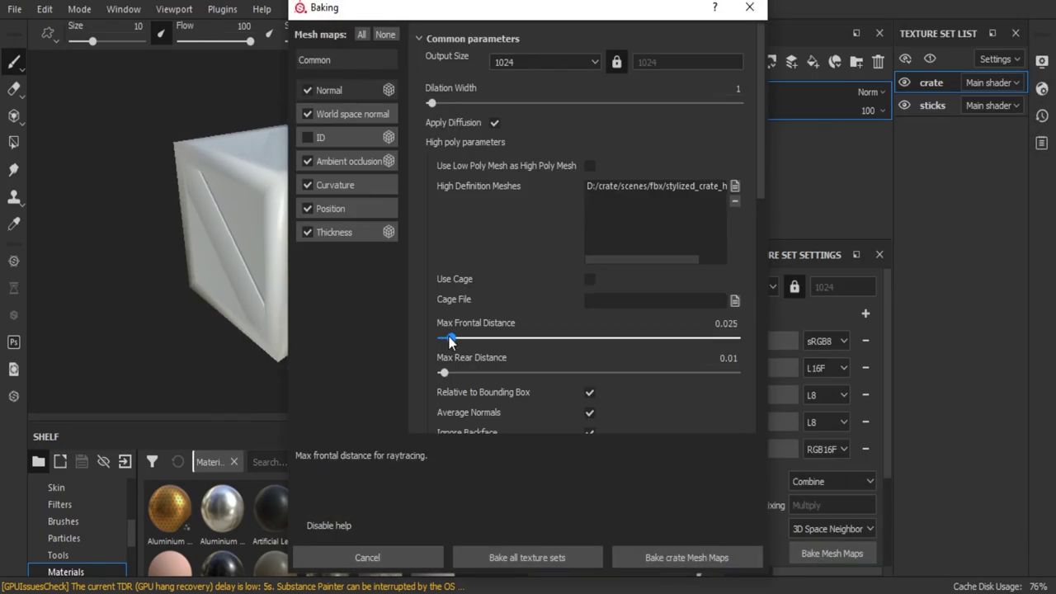
{"action": "scroll", "coordinate": [447, 376], "scroll_direction": "down", "scroll_amount": 3}
{"action": "scroll", "coordinate": [664, 306], "scroll_direction": "down", "scroll_amount": 5}
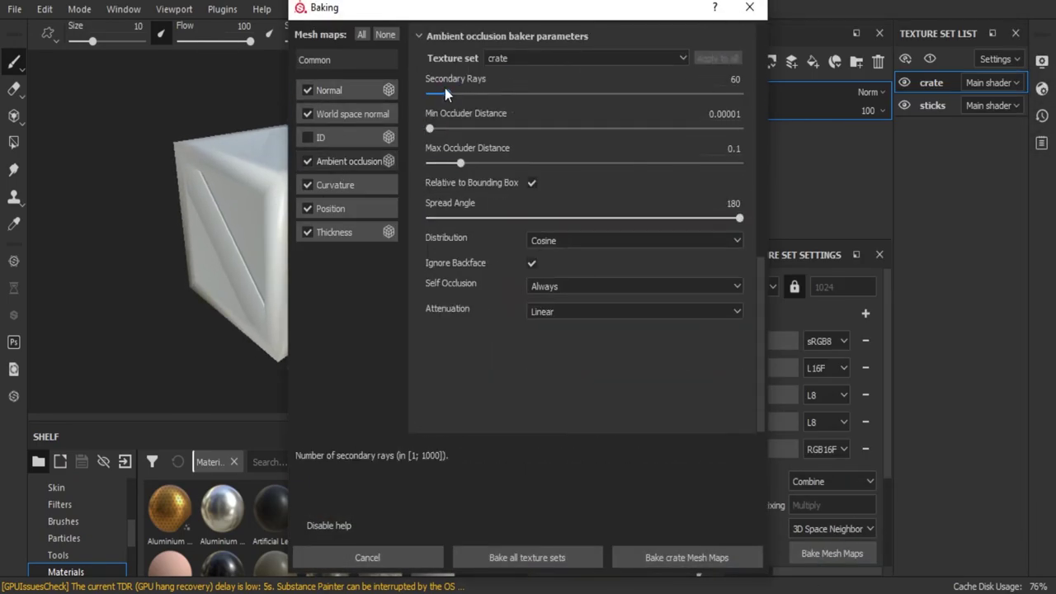
{"action": "left_click", "coordinate": [326, 186]}
{"action": "scroll", "coordinate": [506, 127], "scroll_direction": "down", "scroll_amount": 2}
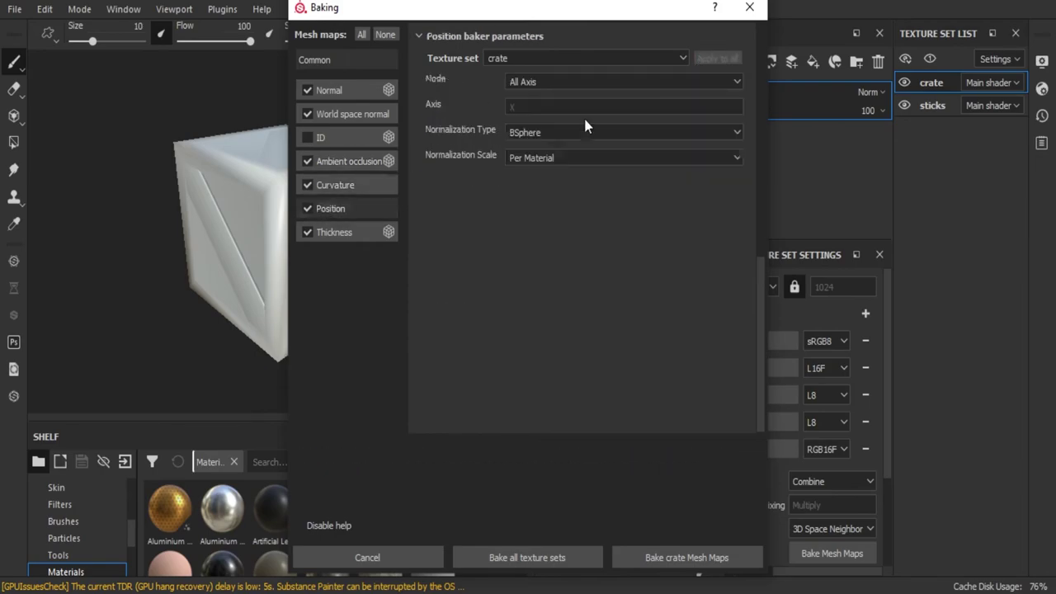
{"action": "scroll", "coordinate": [583, 115], "scroll_direction": "down", "scroll_amount": 2}
{"action": "left_click", "coordinate": [526, 557]}
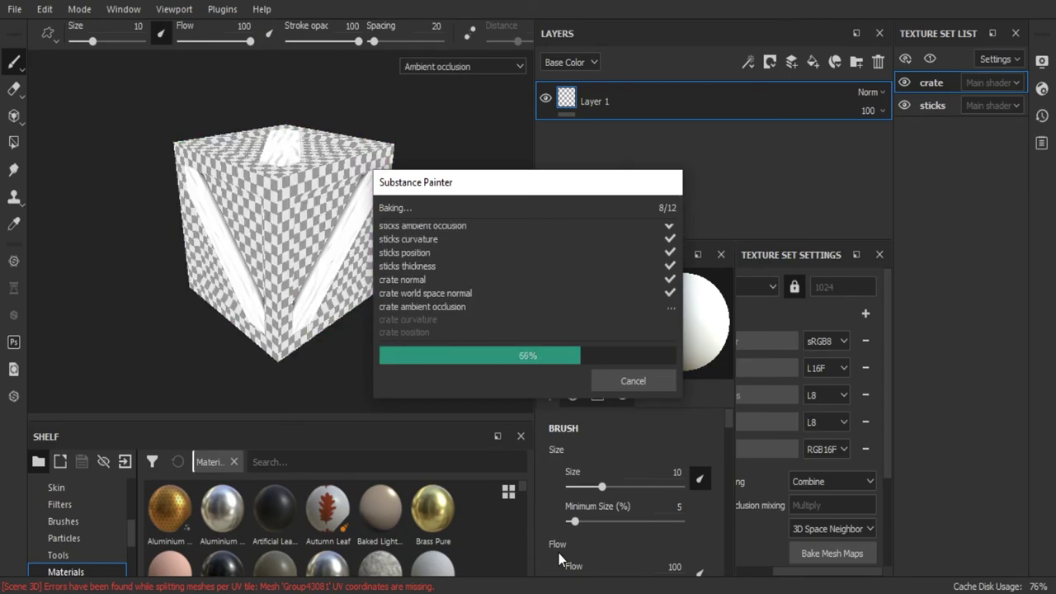
- Apply the stylized orange-brown smart material to both the crate and the sticks
{"action": "left_click", "coordinate": [633, 380]}
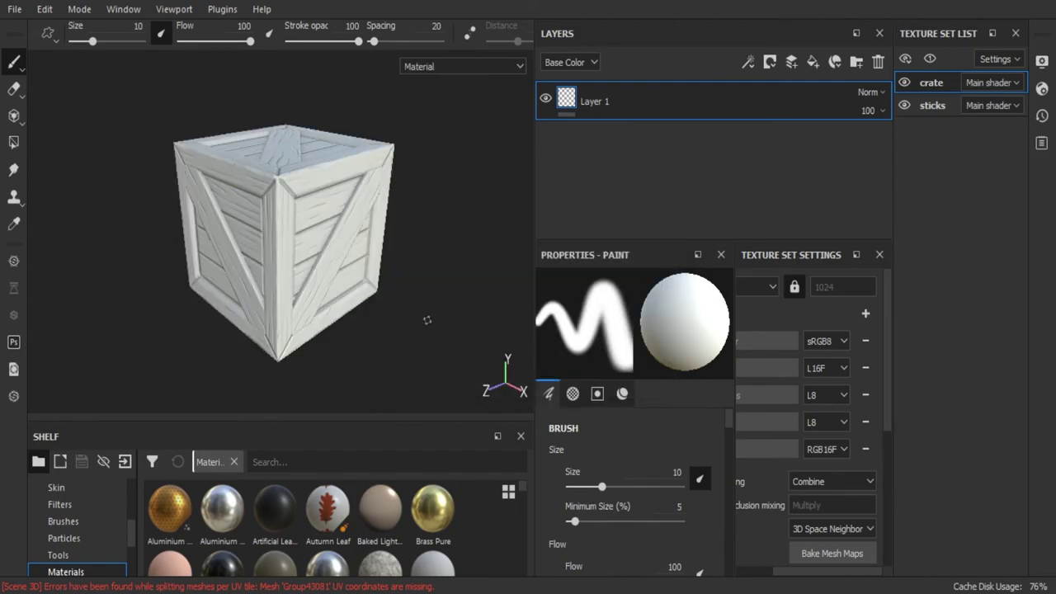
{"action": "left_click", "coordinate": [78, 521]}
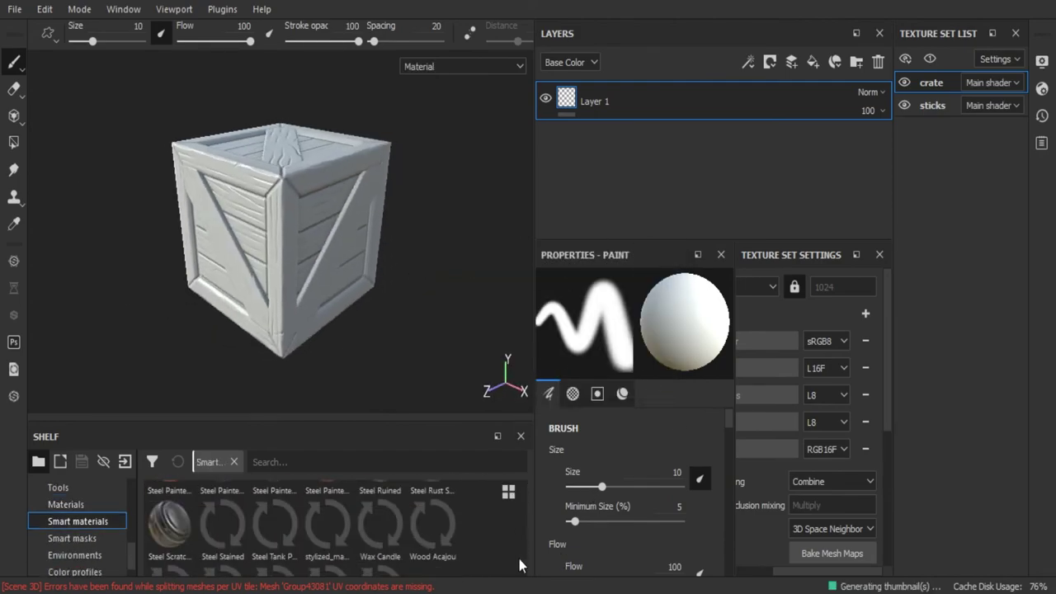
{"action": "left_click_drag", "start_coordinate": [327, 511], "coordinate": [334, 293]}
{"action": "mouse_move", "coordinate": [425, 204]}
{"action": "left_mouse_down", "text": "alt"}
{"action": "mouse_move", "coordinate": [445, 189]}
{"action": "mouse_move", "coordinate": [520, 195]}
{"action": "left_mouse_up", "text": "alt"}
- Rename the edges copy 1 layer to metal wear, with Wear Level 0.9 and Wear Contrast 0.15
{"action": "left_click", "coordinate": [563, 99]}
{"action": "scroll", "coordinate": [627, 141], "scroll_direction": "down", "scroll_amount": 3}
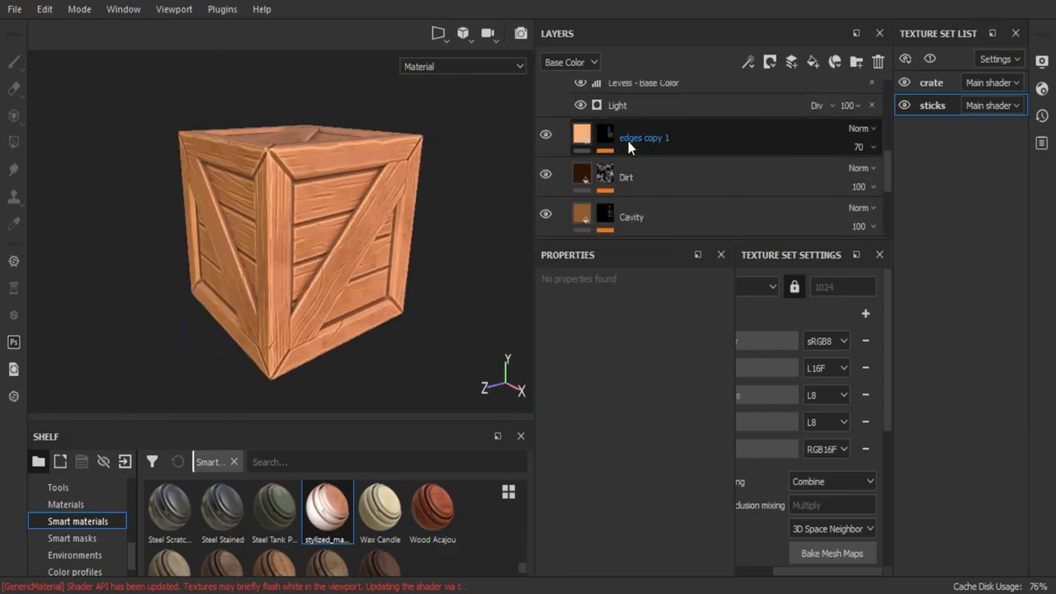
{"action": "double_click", "coordinate": [700, 139]}
{"action": "type", "text": "metal wear"}
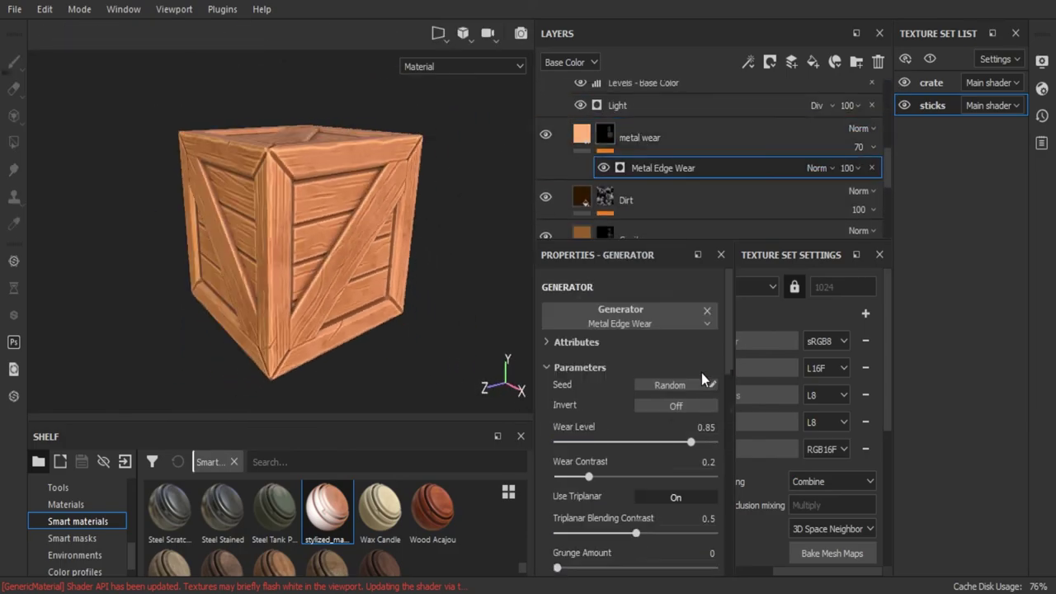
{"action": "left_click_drag", "start_coordinate": [714, 442], "coordinate": [698, 442]}
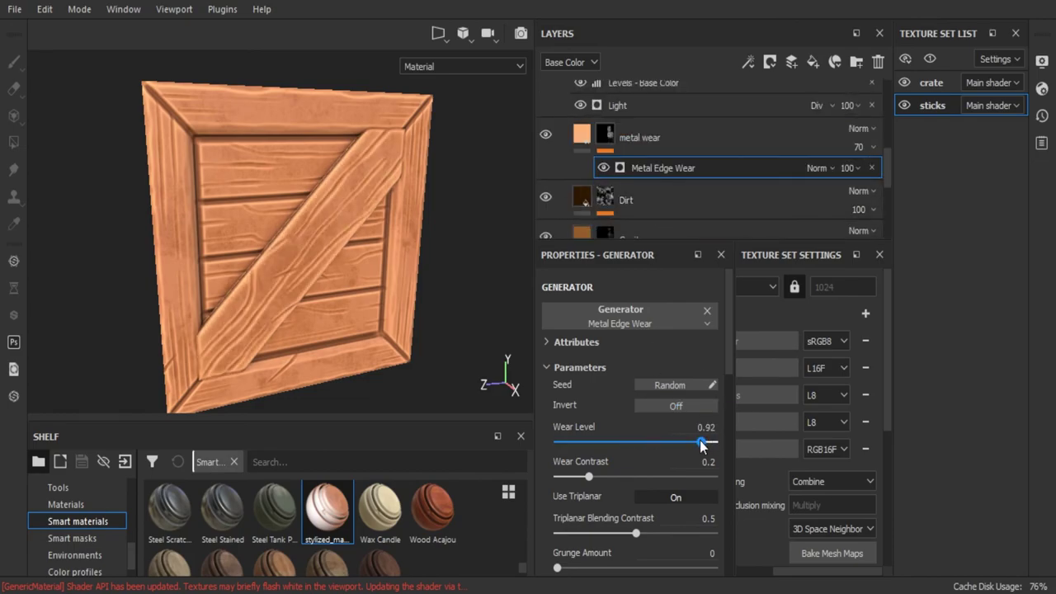
{"action": "left_click_drag", "start_coordinate": [588, 476], "coordinate": [620, 476]}
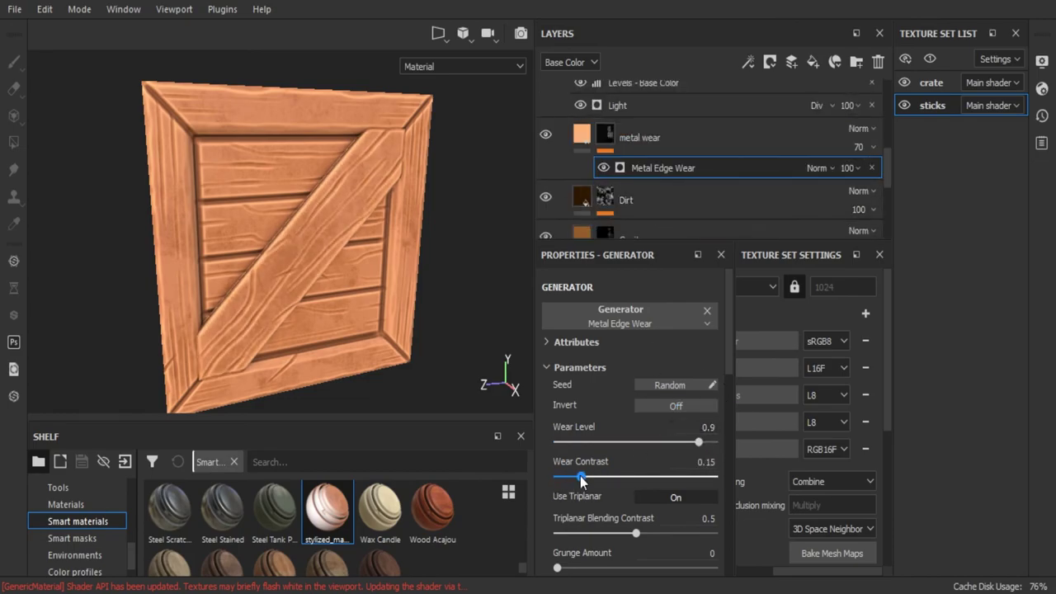
{"action": "left_click_drag", "start_coordinate": [306, 292], "coordinate": [353, 259], "text": "alt"}
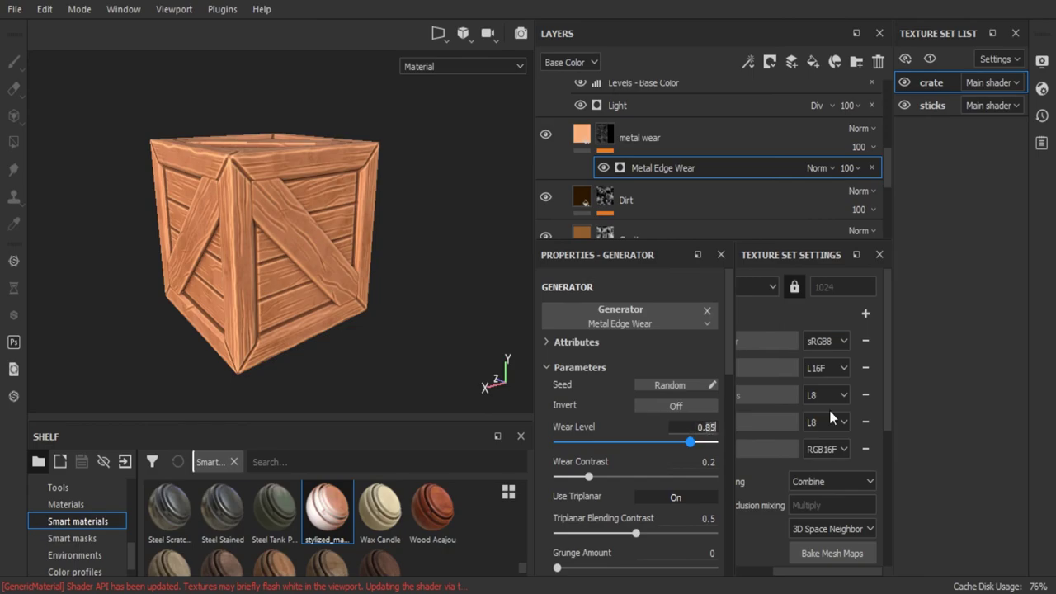
- Check the Metal Edge Wear generator settings and orbit the textured crate to a corner-on angle
{"action": "left_click", "coordinate": [708, 462]}
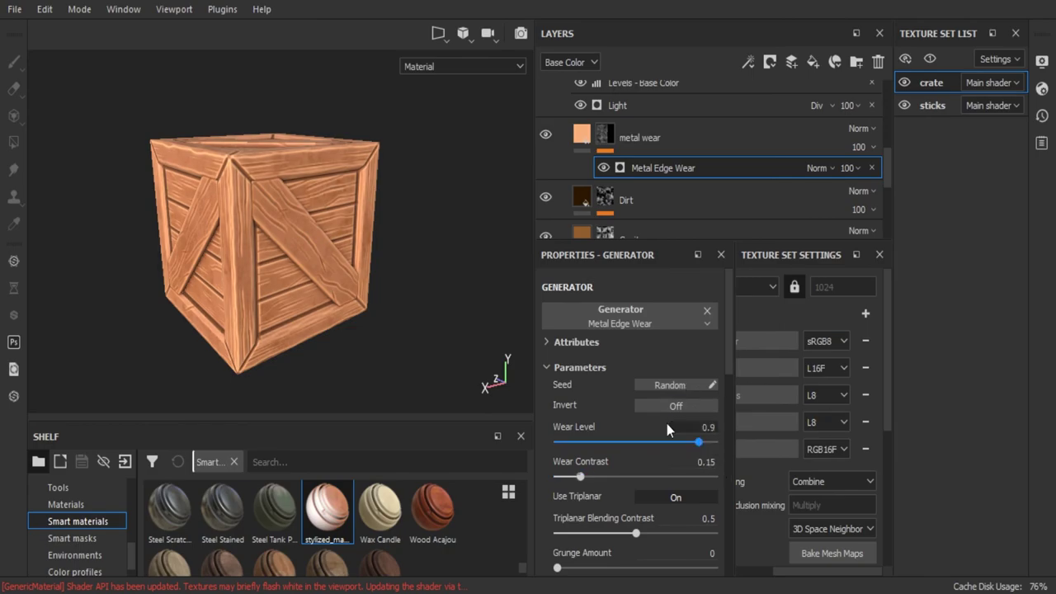
{"action": "left_click_drag", "start_coordinate": [859, 147], "coordinate": [897, 190]}
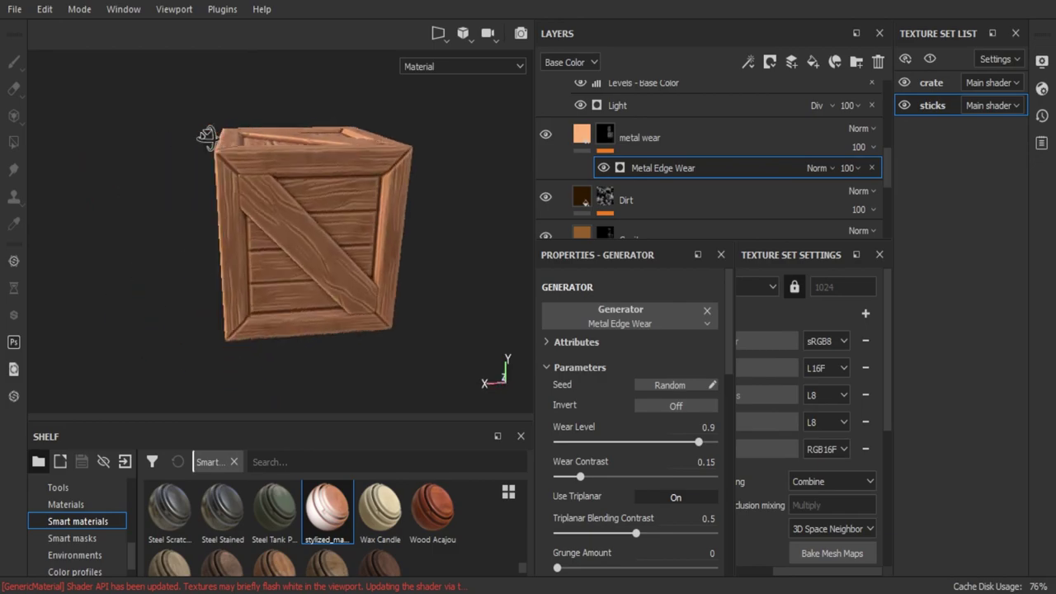
{"action": "left_click_drag", "start_coordinate": [188, 130], "coordinate": [172, 160], "text": "alt"}
{"action": "left_click", "coordinate": [15, 9]}
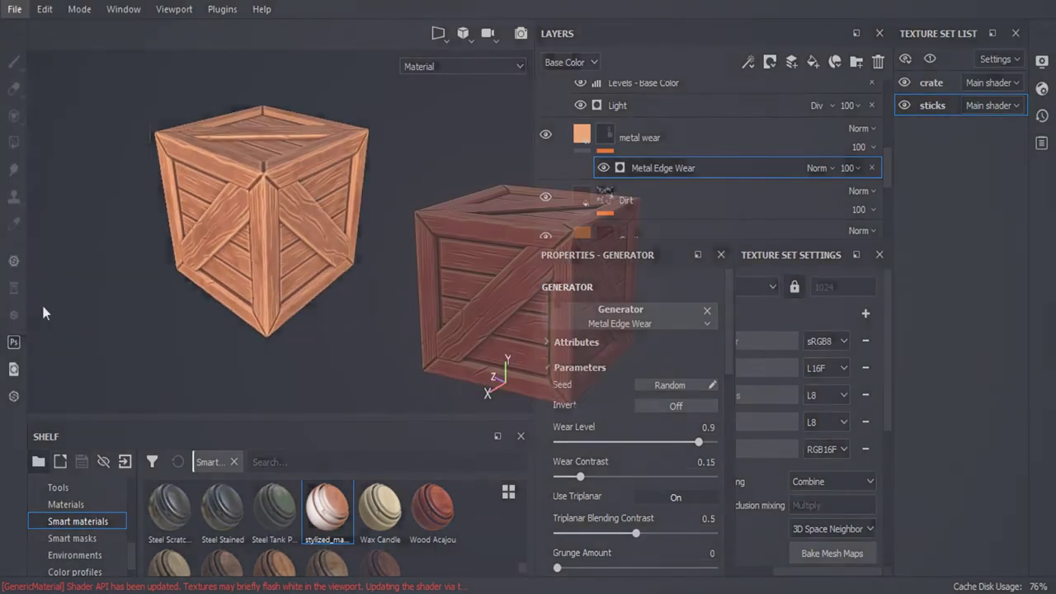